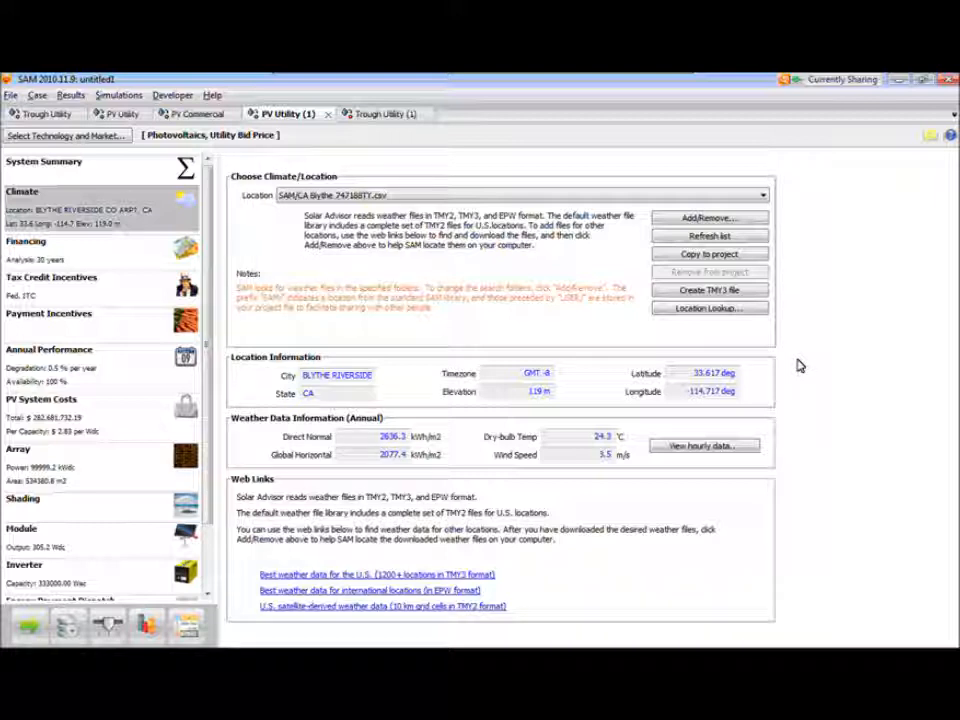
Set the climate location of the PV Utility (1) case to SAM/CA Daggett.tm2.
click(697, 312)
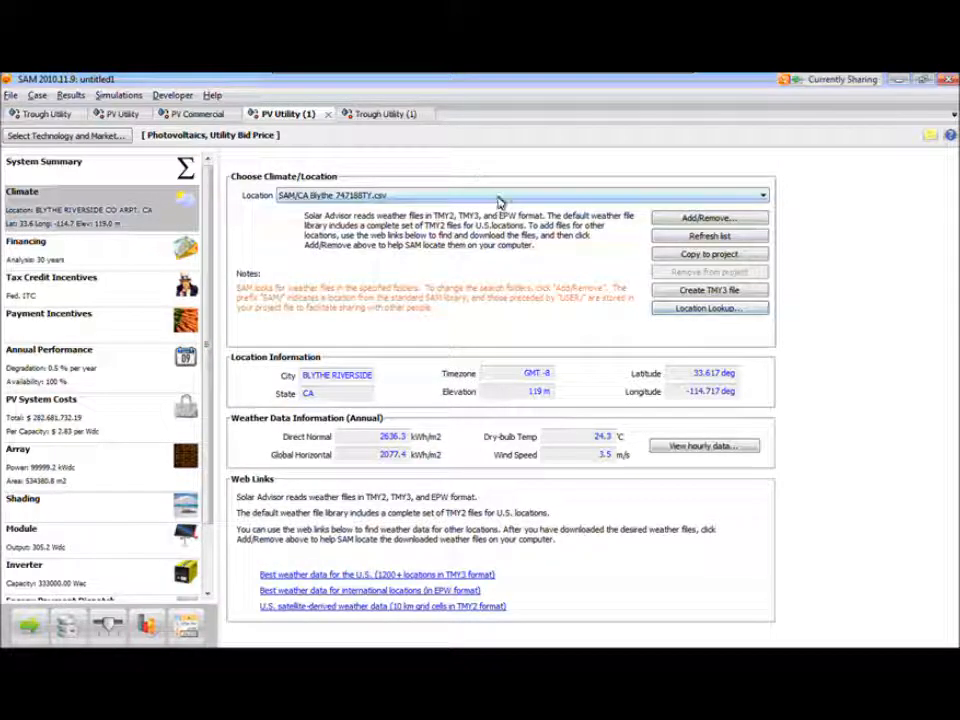
click(500, 199)
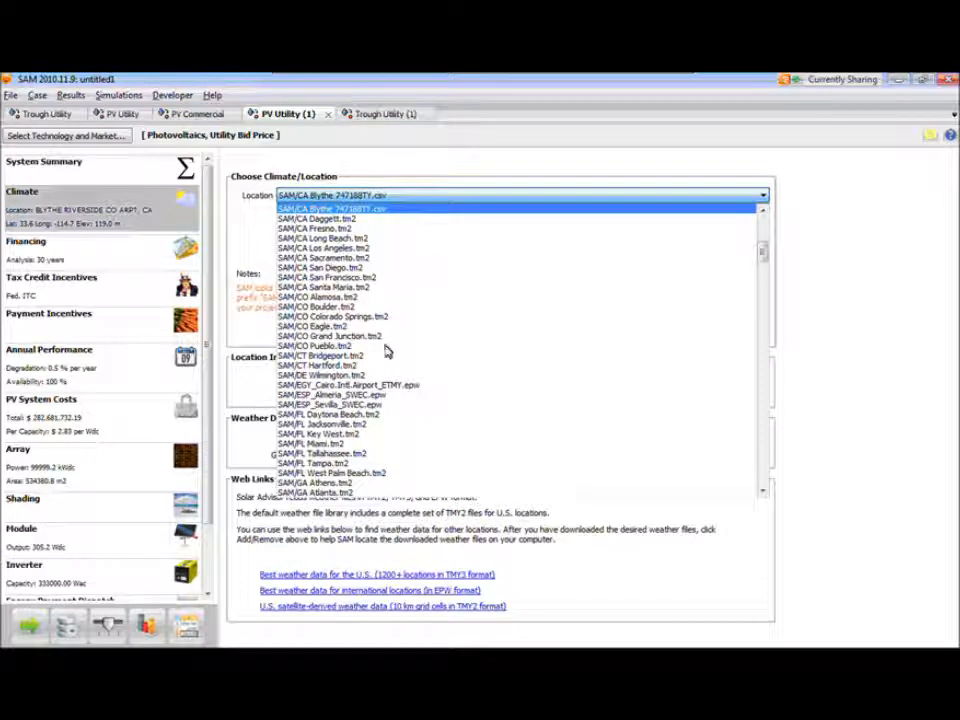
click(412, 221)
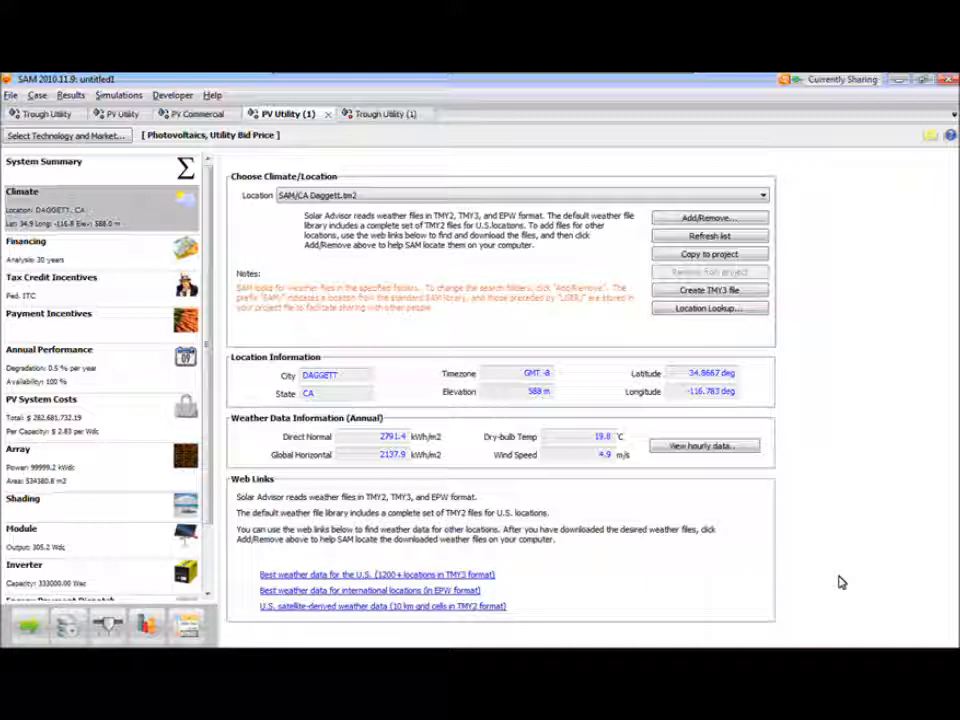
Open the linked page with the best U.S. weather data in TMY3 format and bring its browser window into view.
click(461, 578)
click(436, 590)
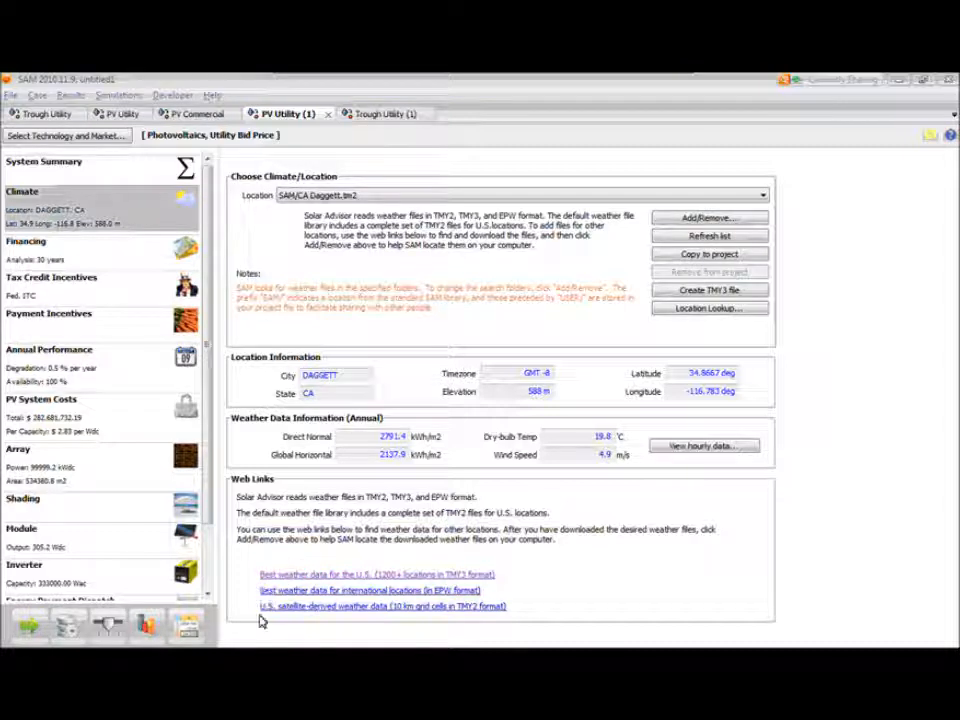
click(396, 573)
click(390, 606)
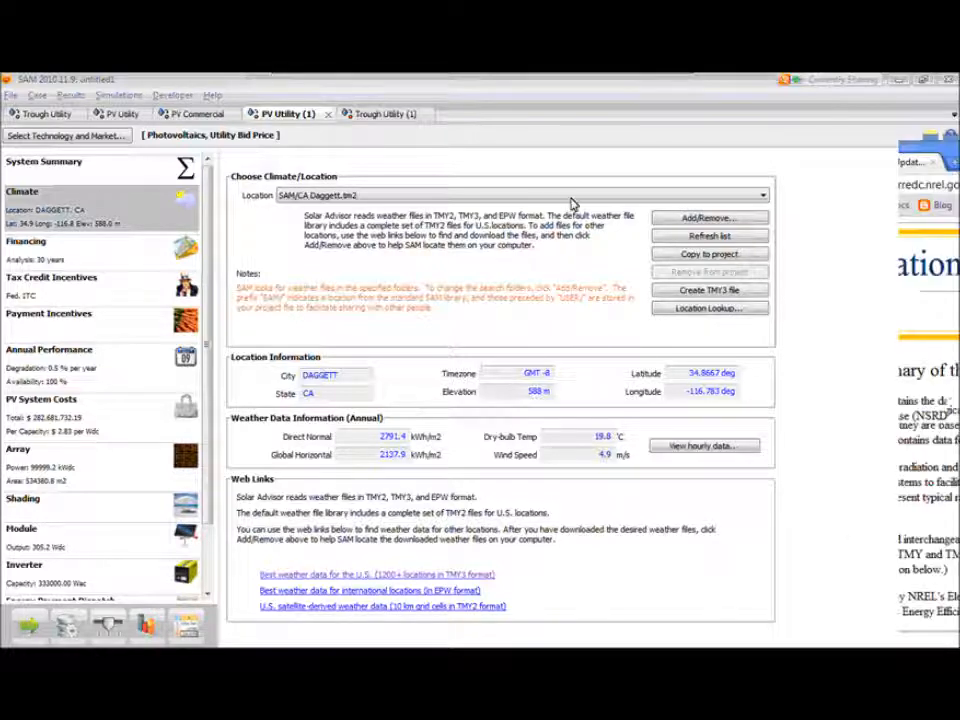
drag(503, 150, 497, 116)
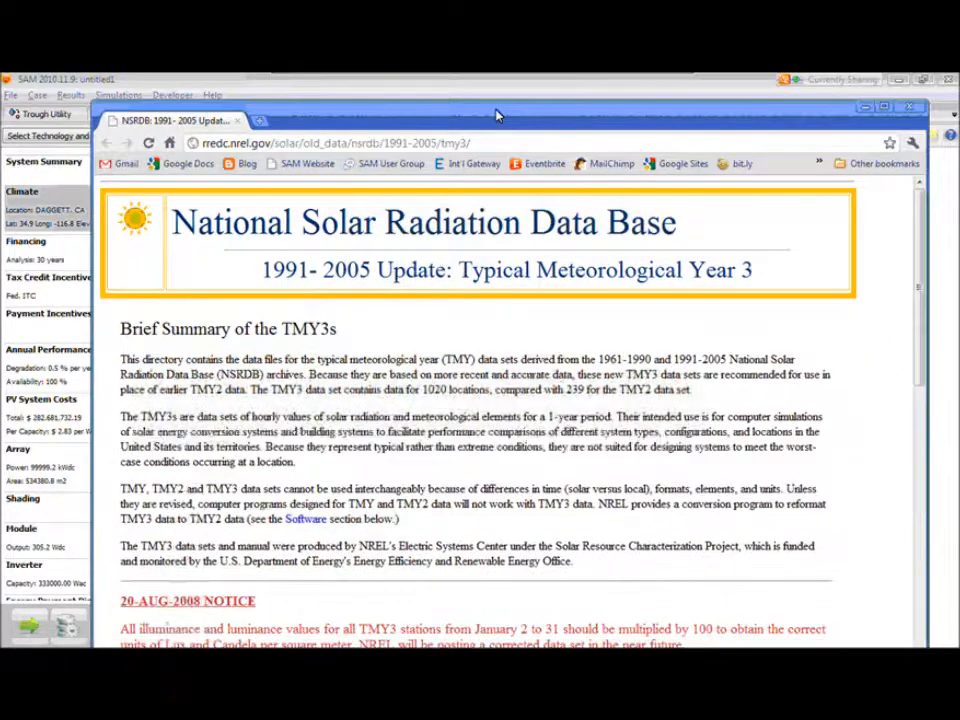
drag(93, 103, 354, 117)
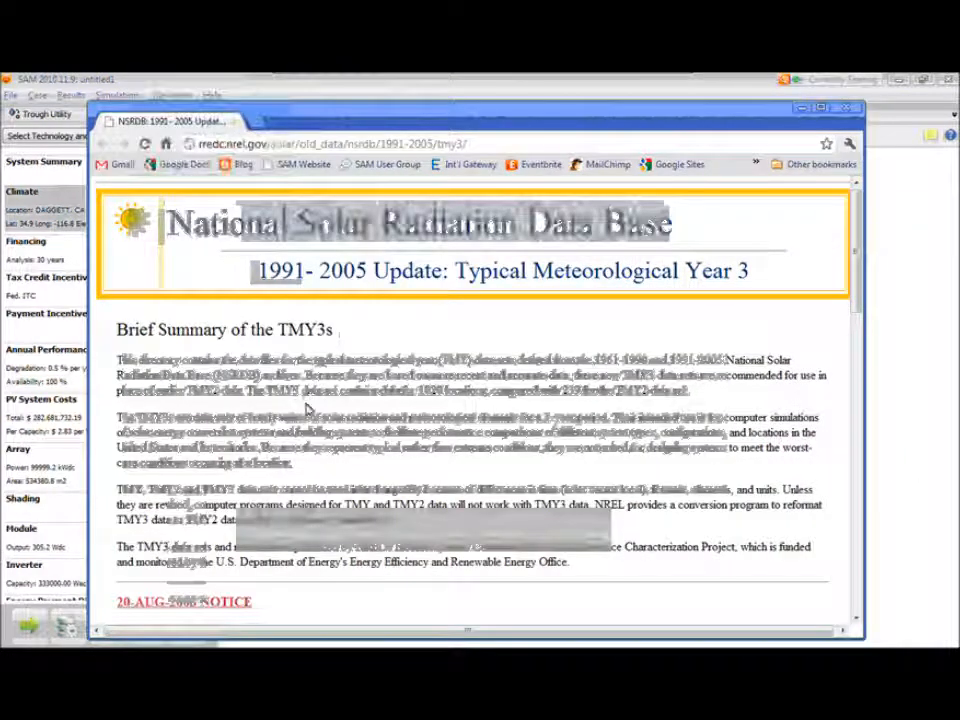
Open the individual TMY3 station files in alphabetical order by state and city, look through the sites, and return to SAM's climate page.
scroll(310, 404, down, 3)
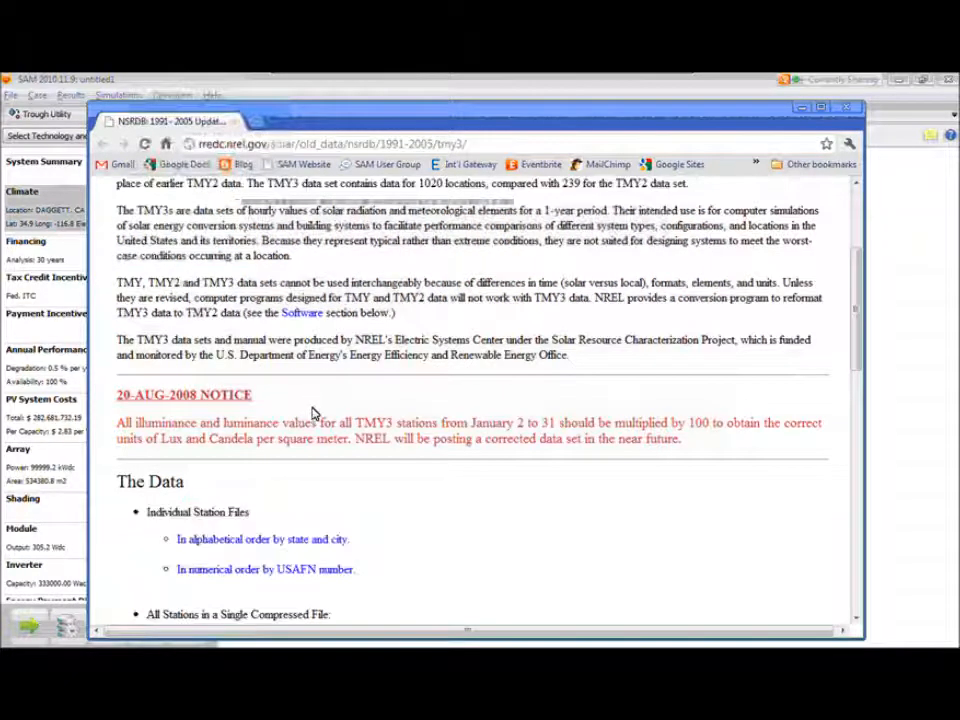
scroll(296, 456, down, 1)
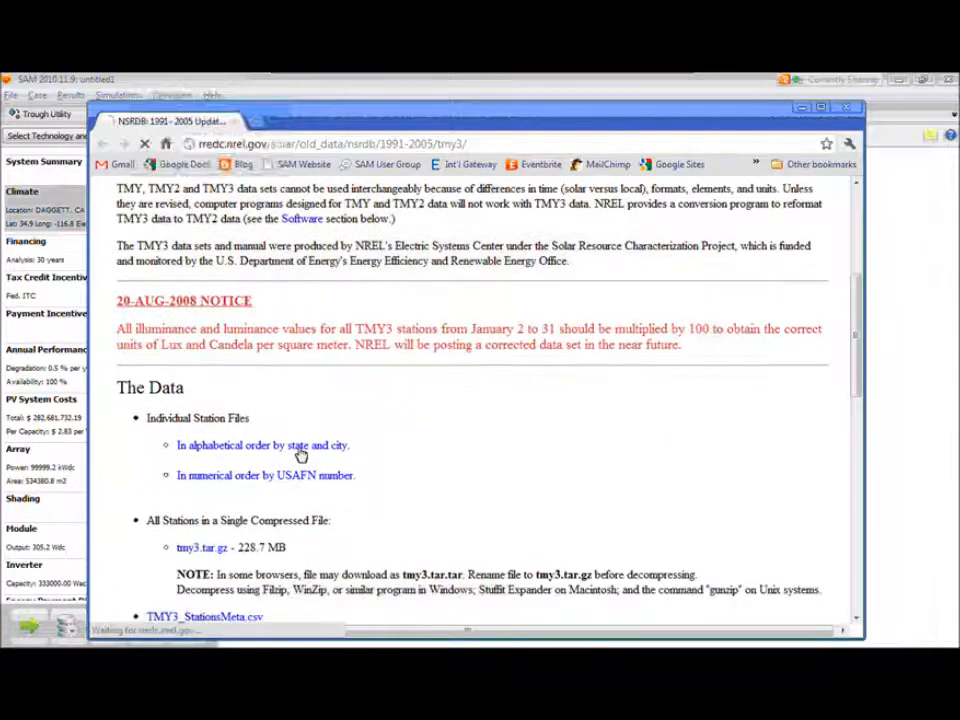
click(300, 450)
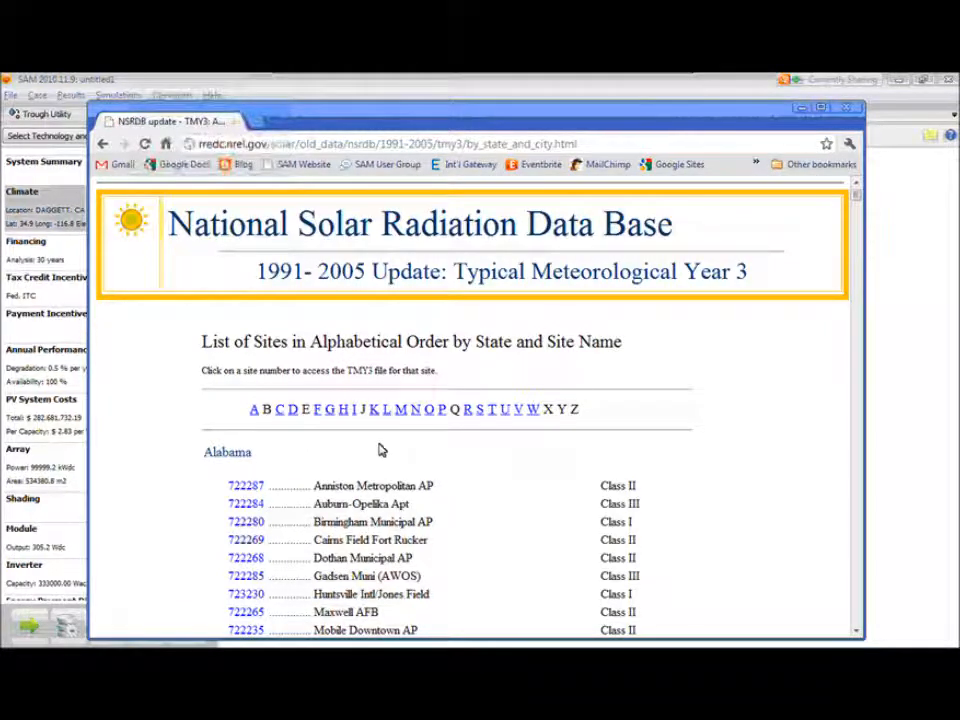
scroll(360, 460, down, 10)
scroll(380, 446, down, 5)
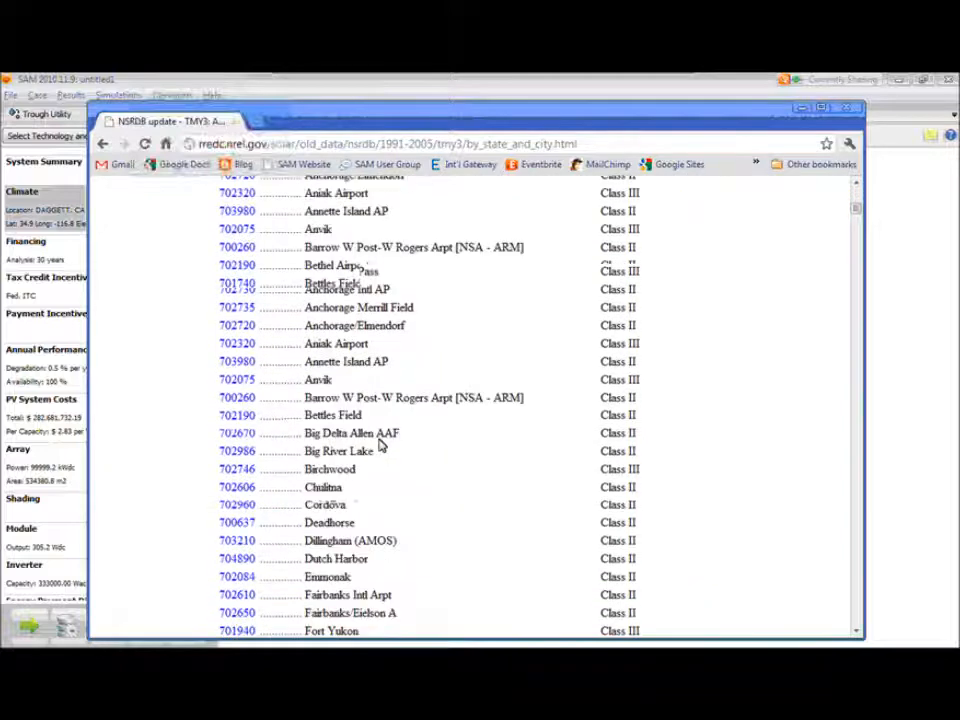
scroll(381, 444, up, 4)
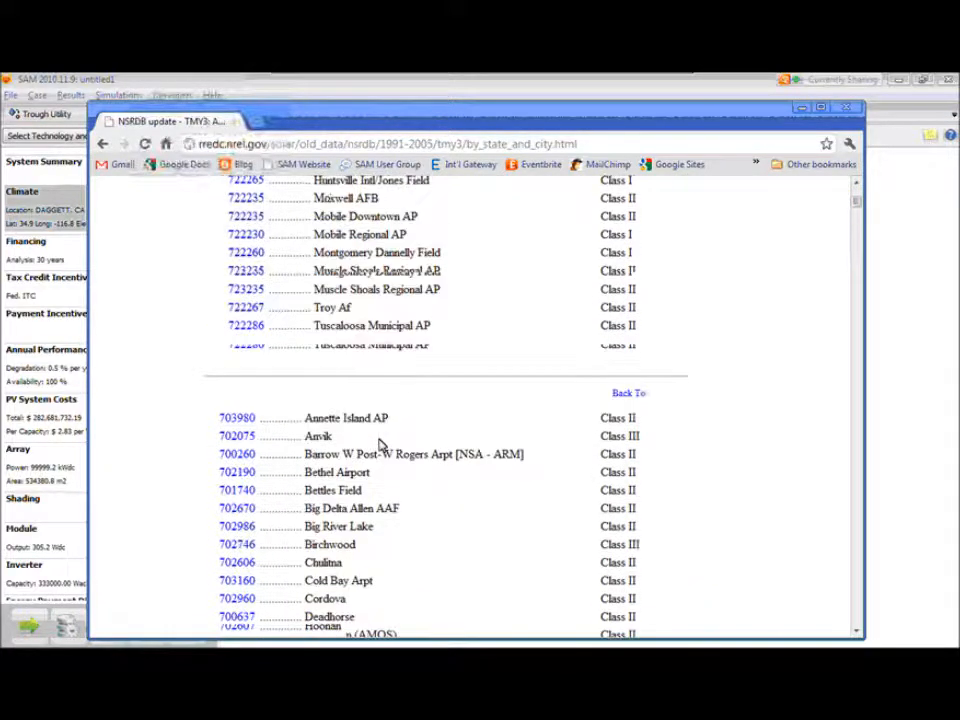
scroll(390, 444, down, 5)
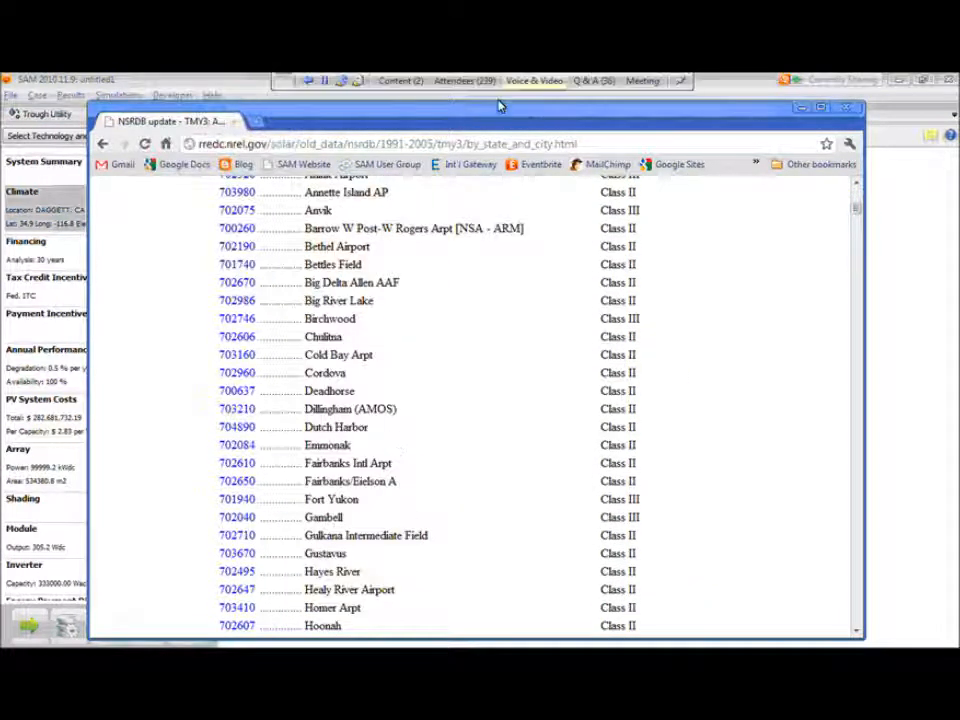
drag(489, 113, 958, 107)
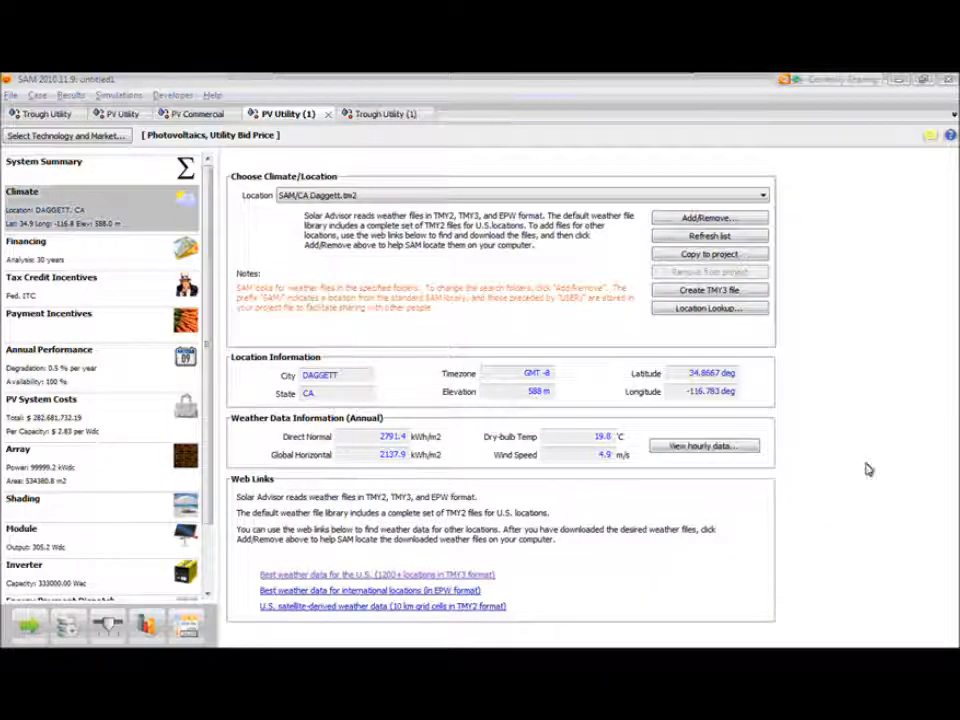
Open the linked international EPW weather data page and display Egypt's weather files under Africa (WMO Region 1).
click(329, 593)
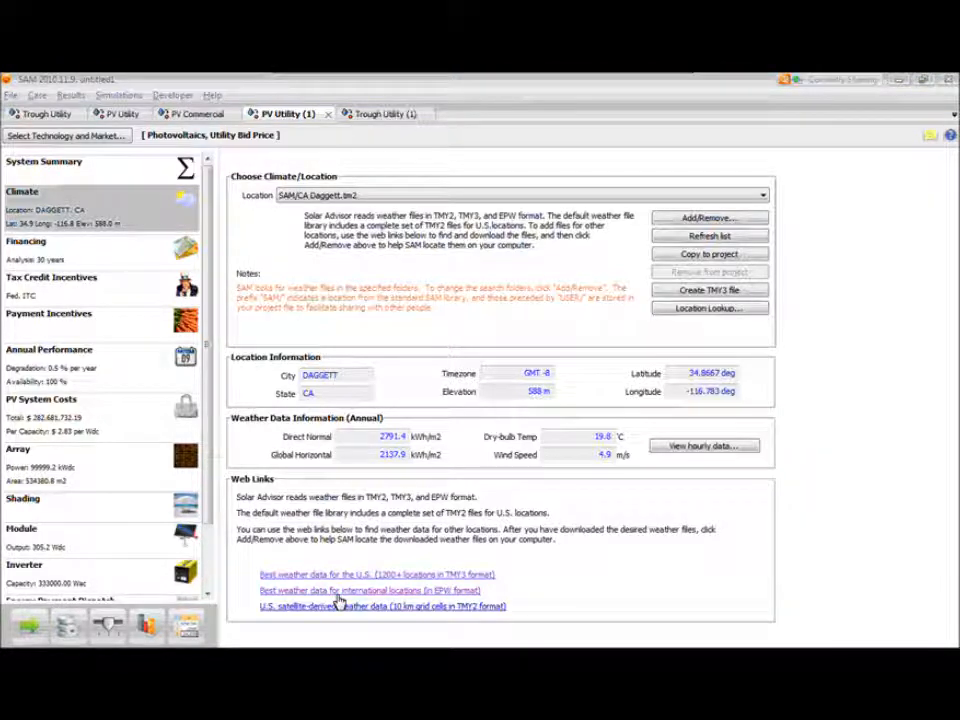
drag(958, 199, 455, 103)
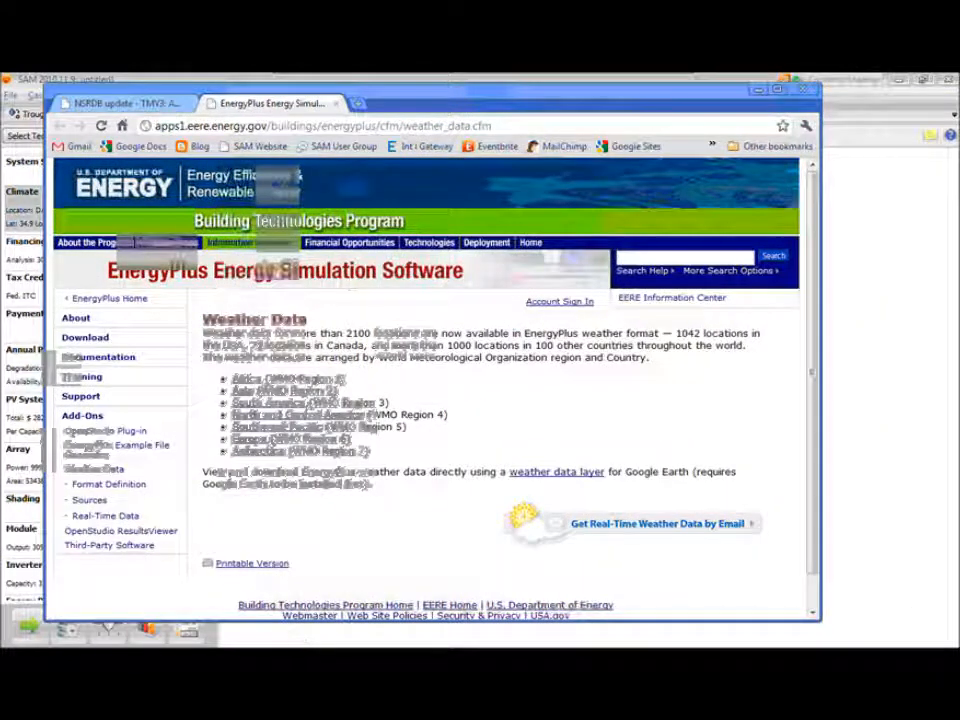
click(241, 382)
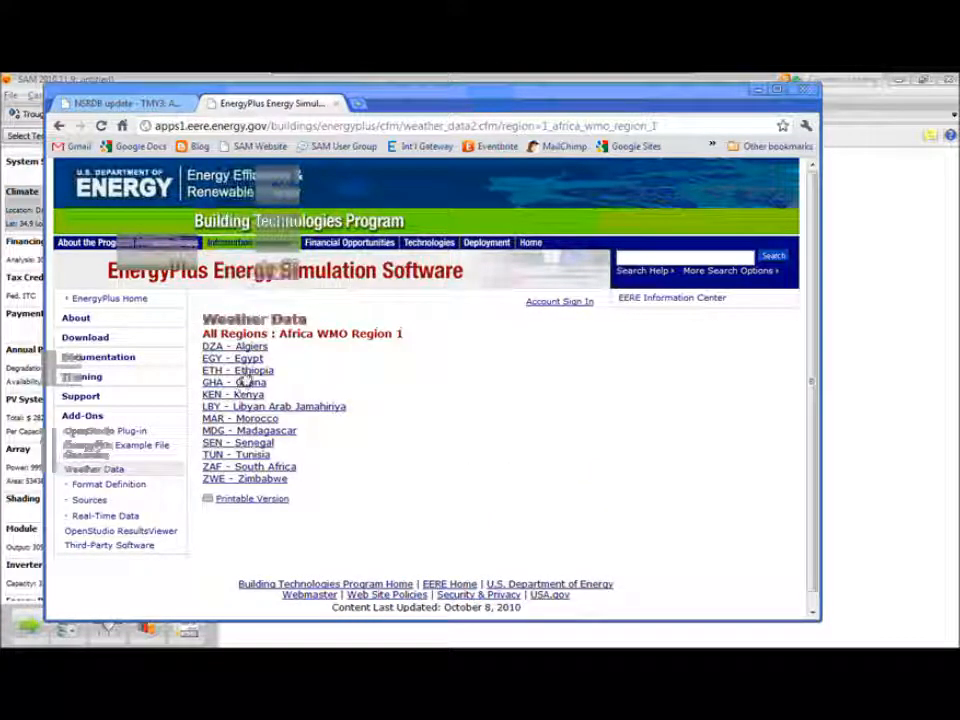
click(240, 359)
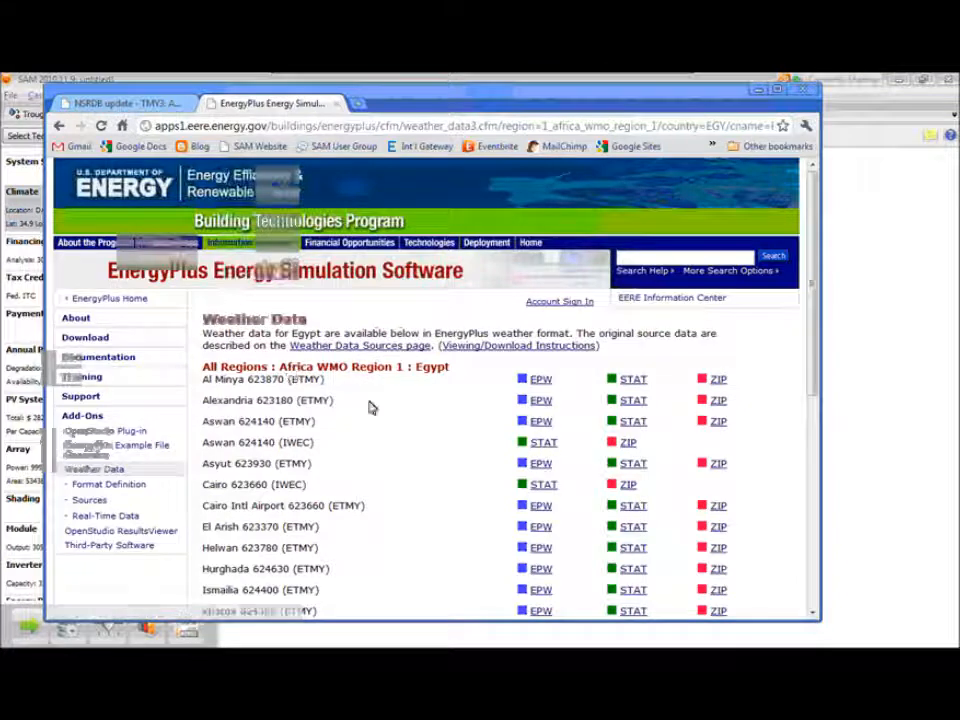
scroll(370, 407, down, 3)
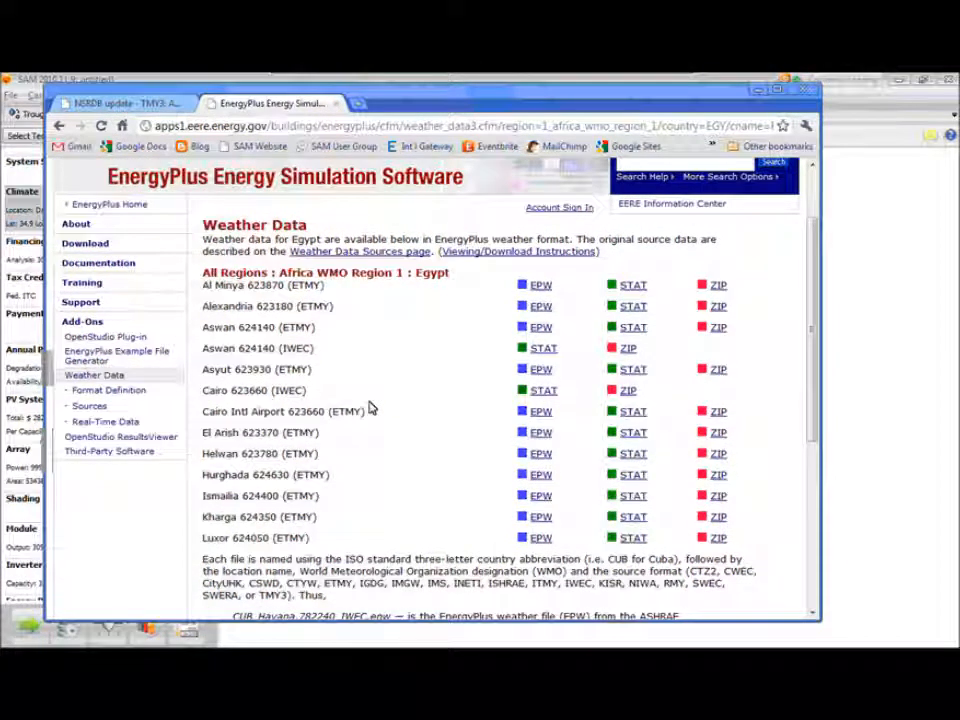
Save the Al Minya EPW file as EGY_Al.Minya.623870_ETMY.epw in the Weather Data folder of SAM Projects.
right_click(540, 290)
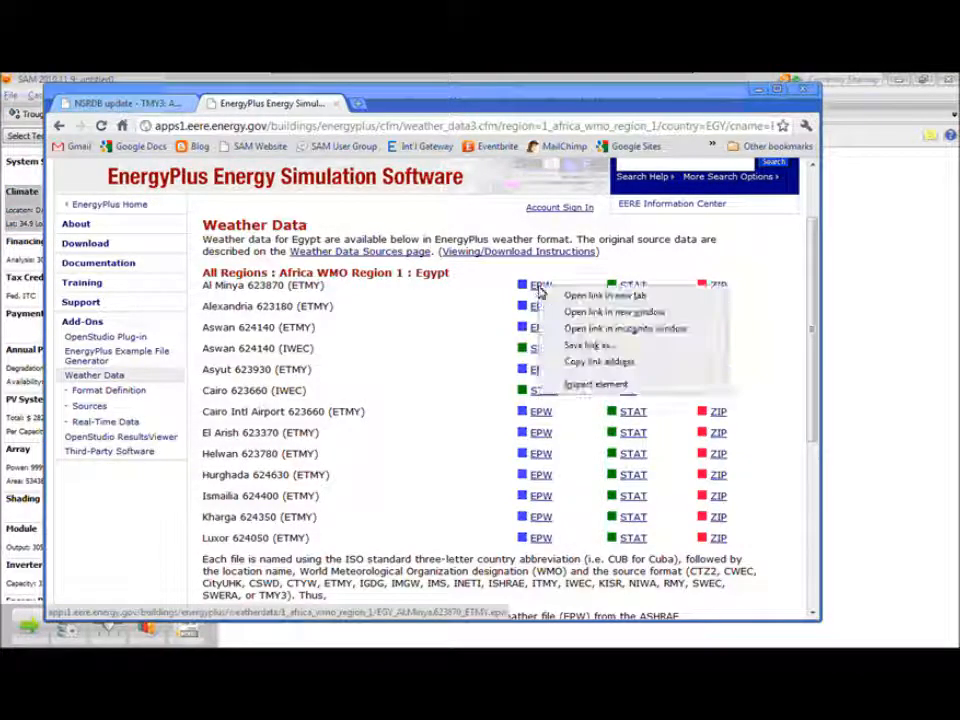
click(580, 346)
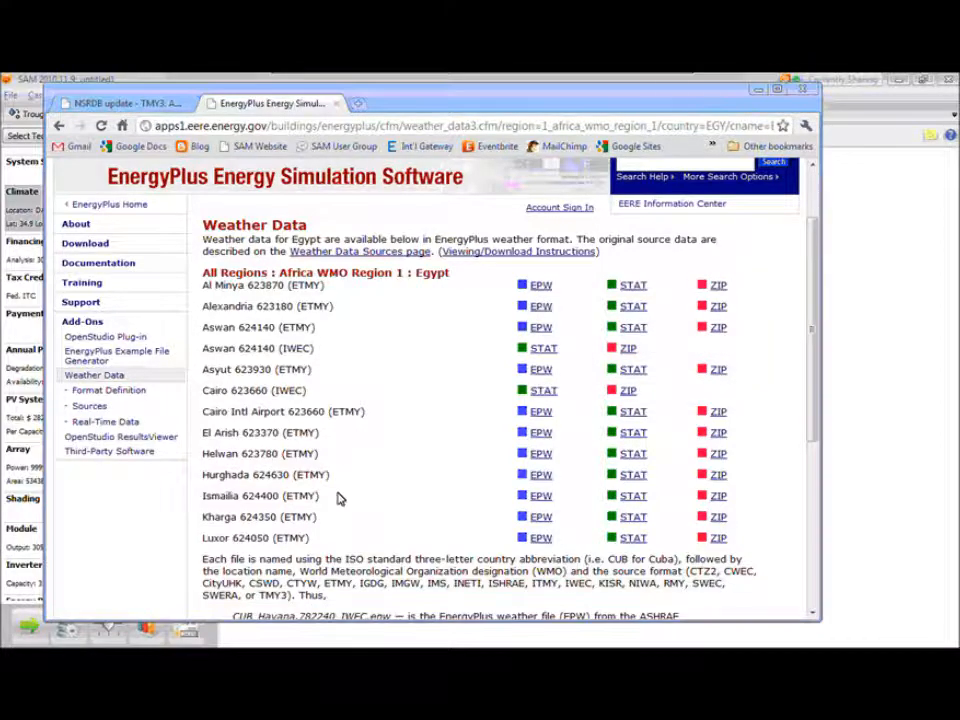
drag(210, 195, 210, 171)
click(140, 185)
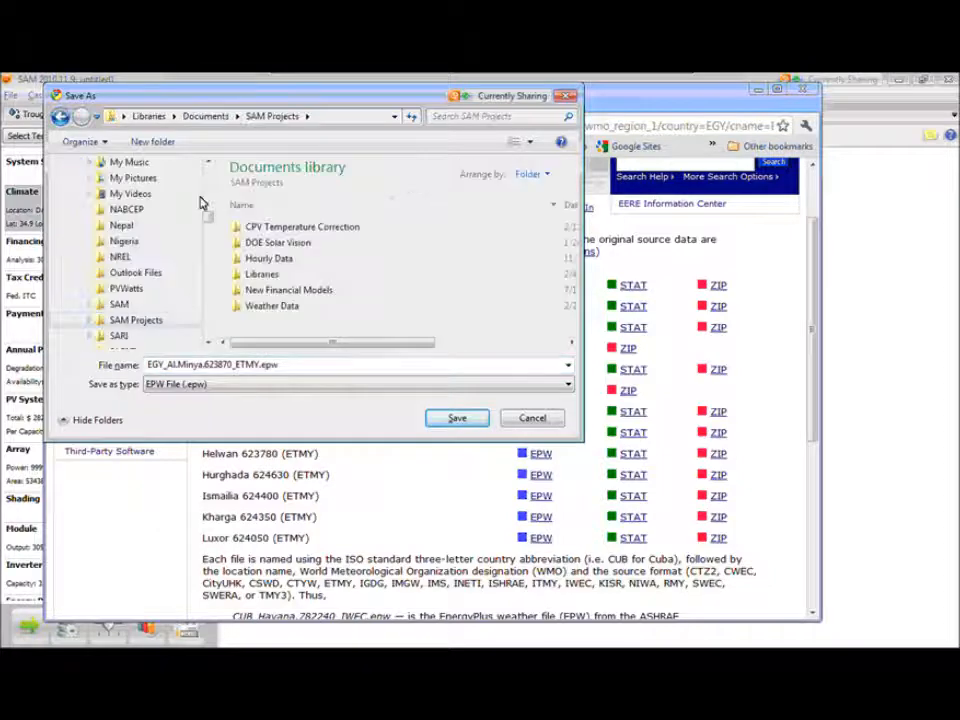
click(251, 306)
double_click(251, 306)
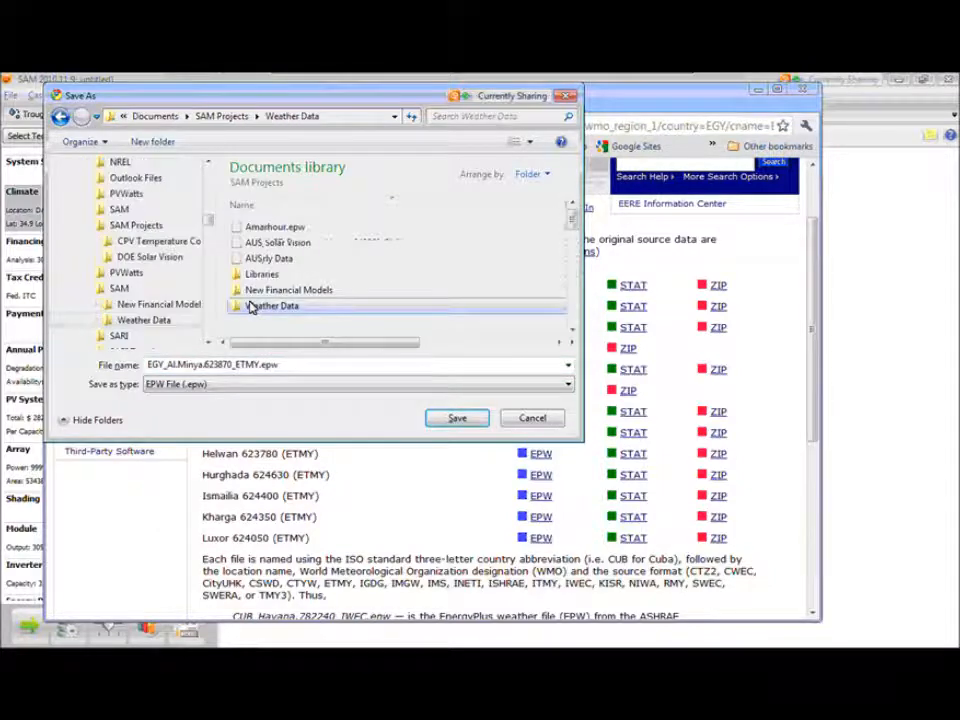
click(456, 420)
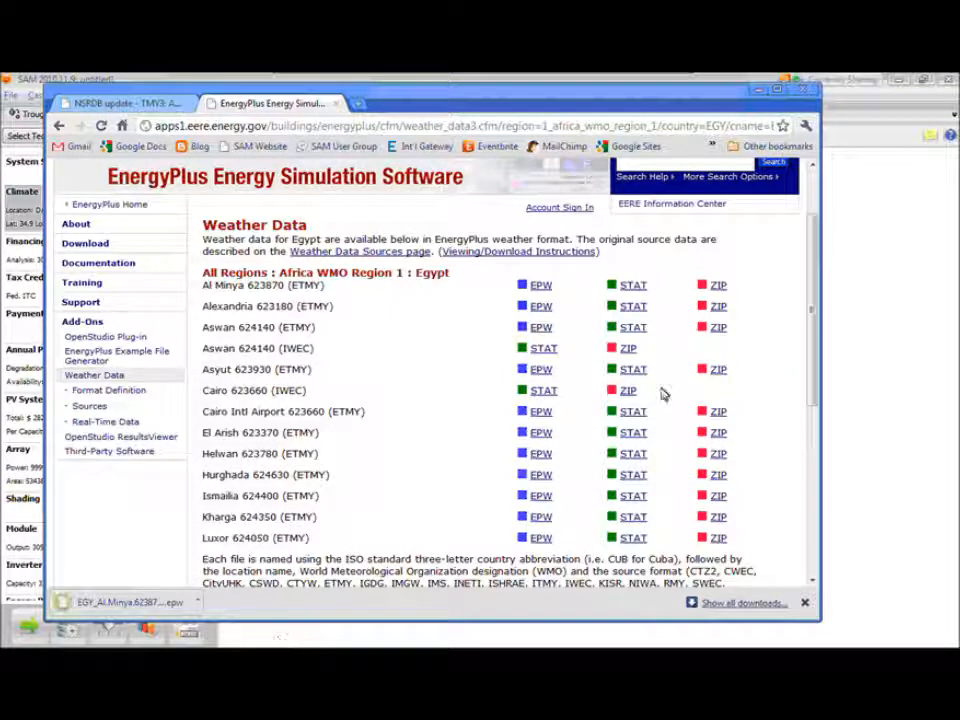
Switch back to SAM and refresh the list of weather file locations.
click(880, 425)
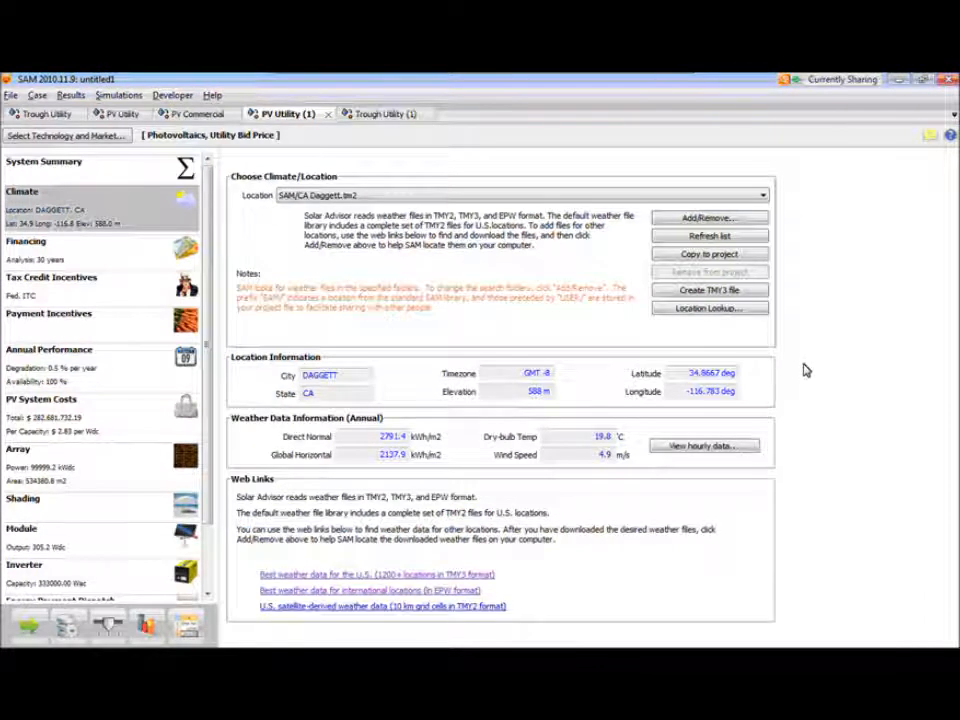
click(707, 236)
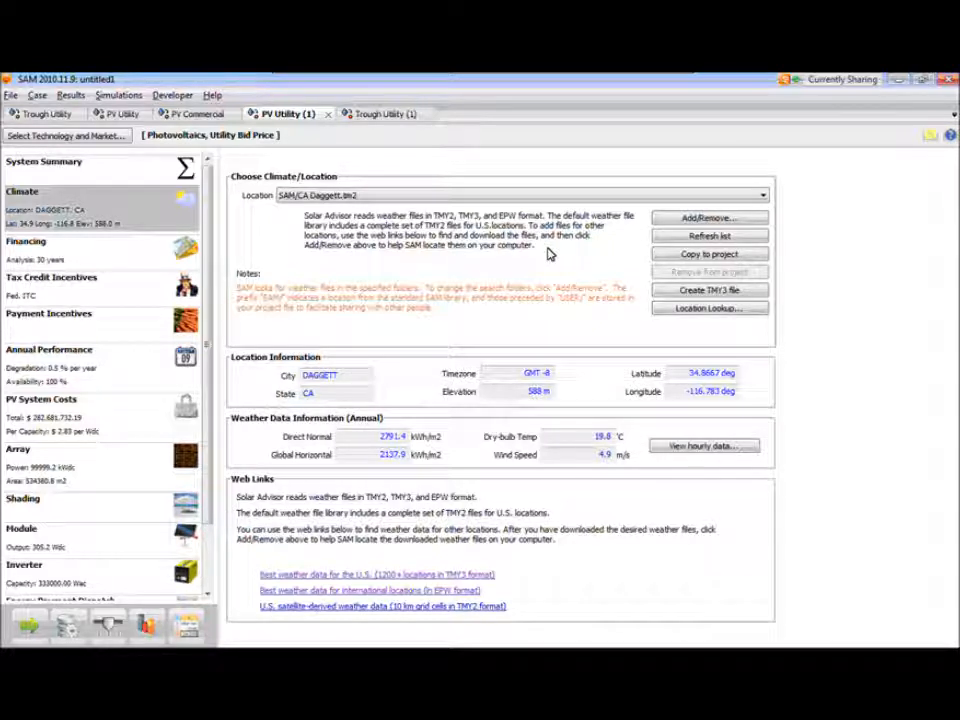
Use Location Lookup to retrieve weather data for a Portland street intersection and load it as the climate location.
click(673, 310)
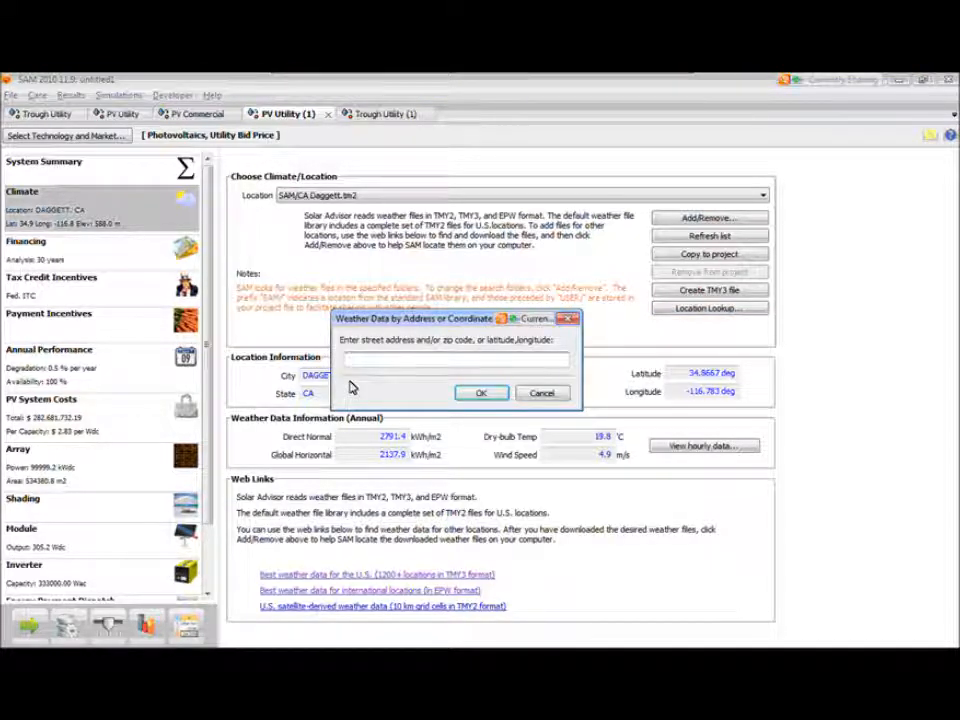
text(23rd adn)
key(BackSpace)
key(BackSpace)
key(BackSpace)
text(nd cl)
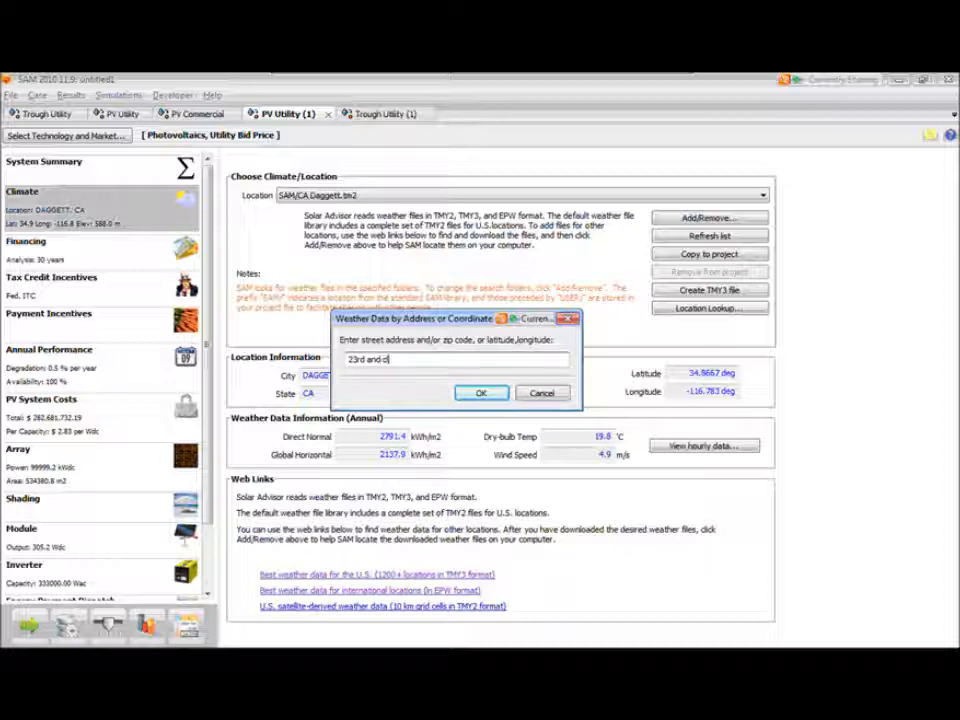
text(inton,)
text(portland or)
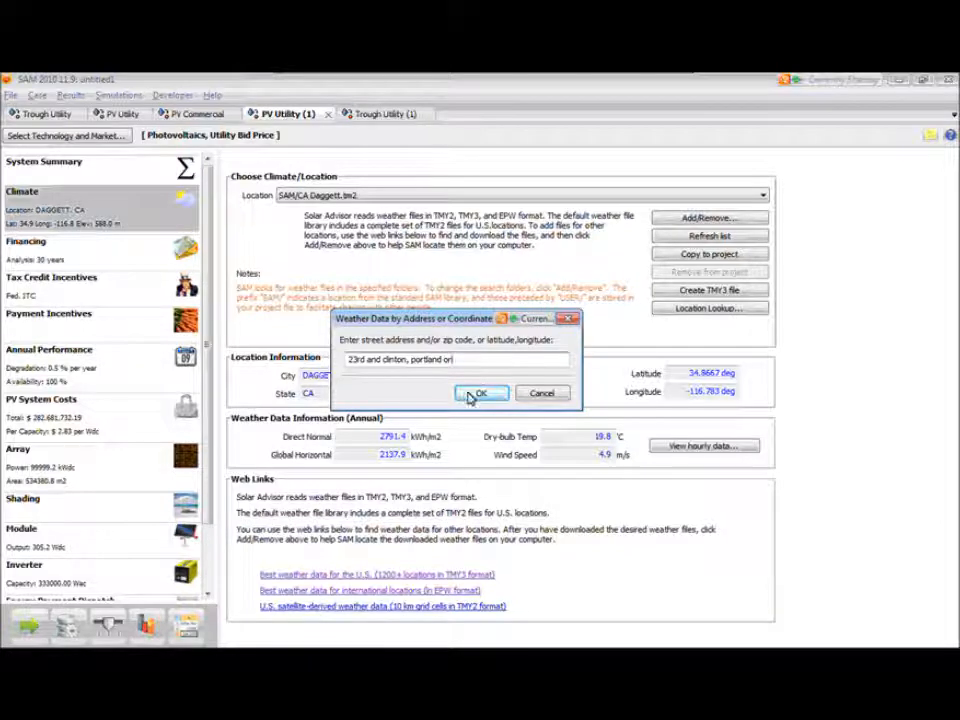
click(476, 393)
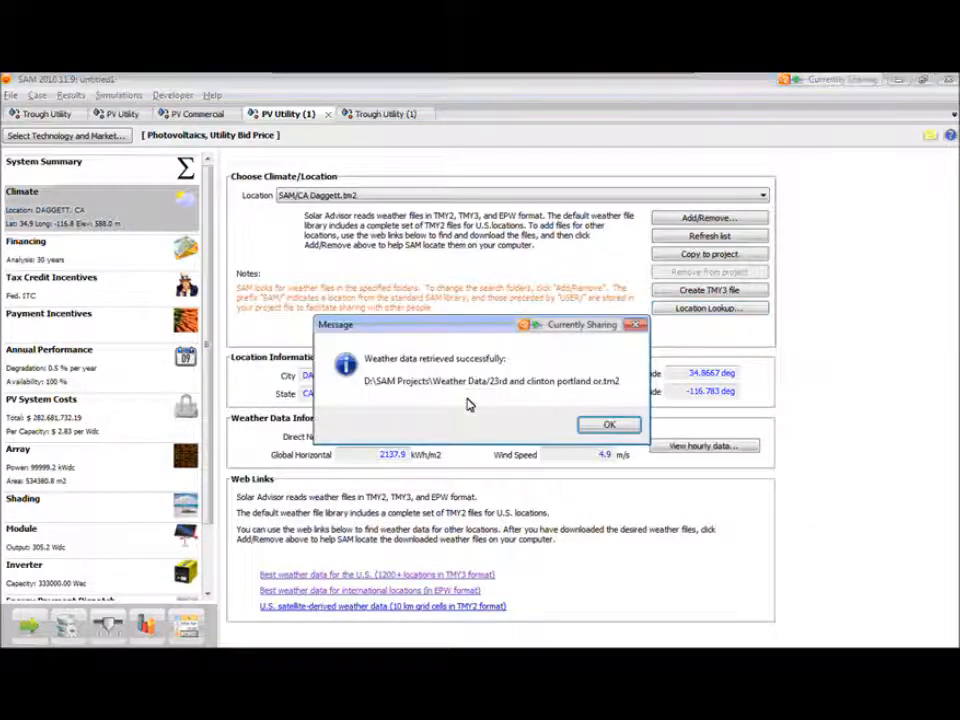
click(608, 425)
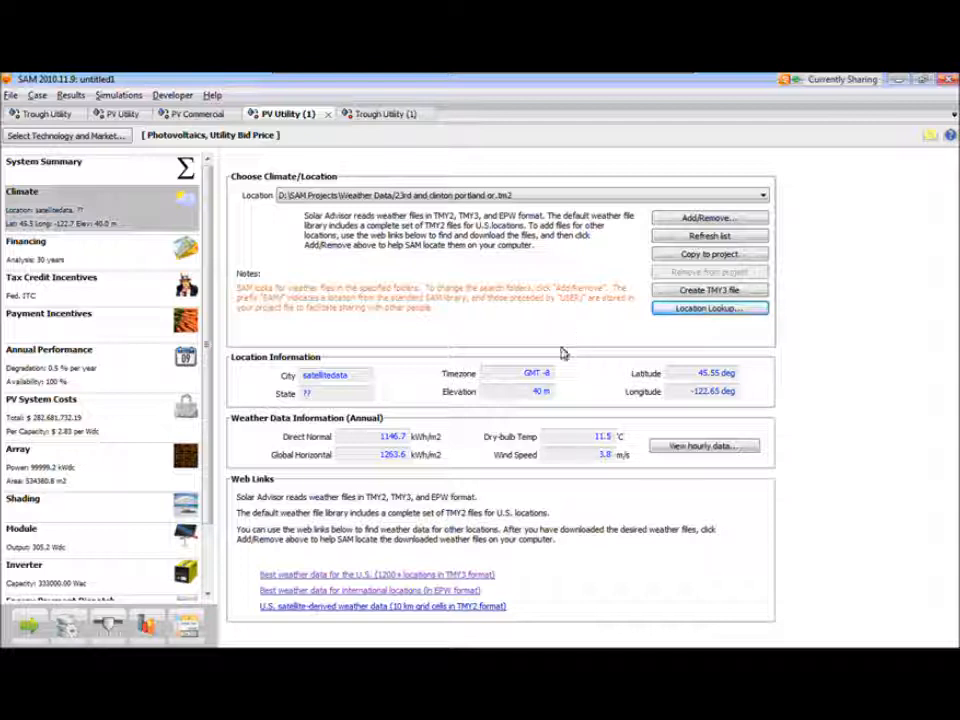
Reopen the U.S. TMY3 weather data page from the climate page's web links, then move the browser window aside.
click(468, 577)
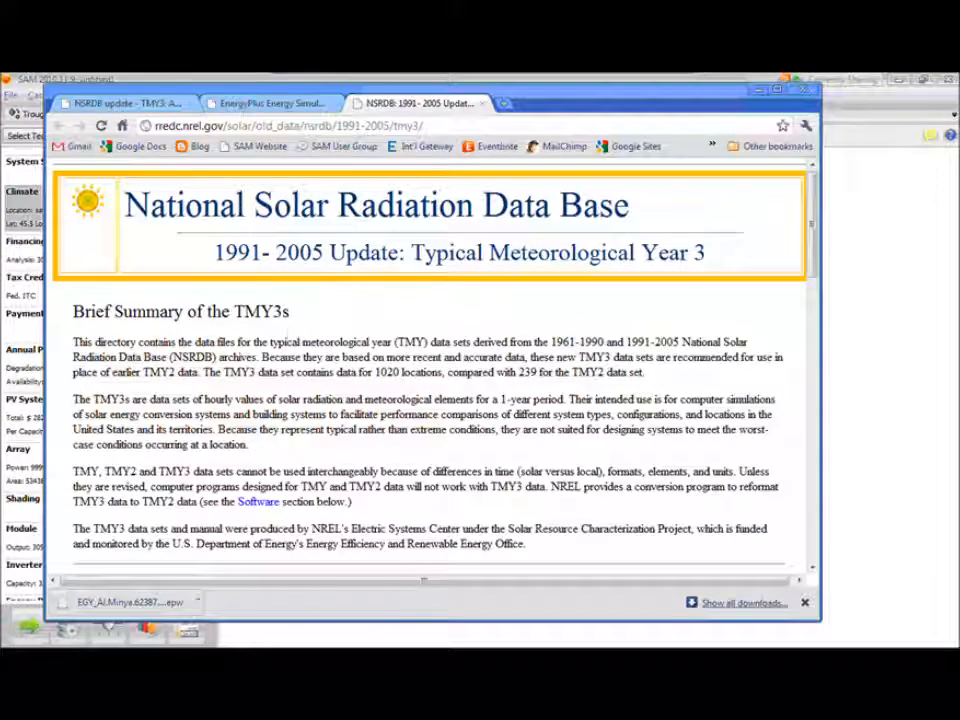
drag(573, 105, 958, 105)
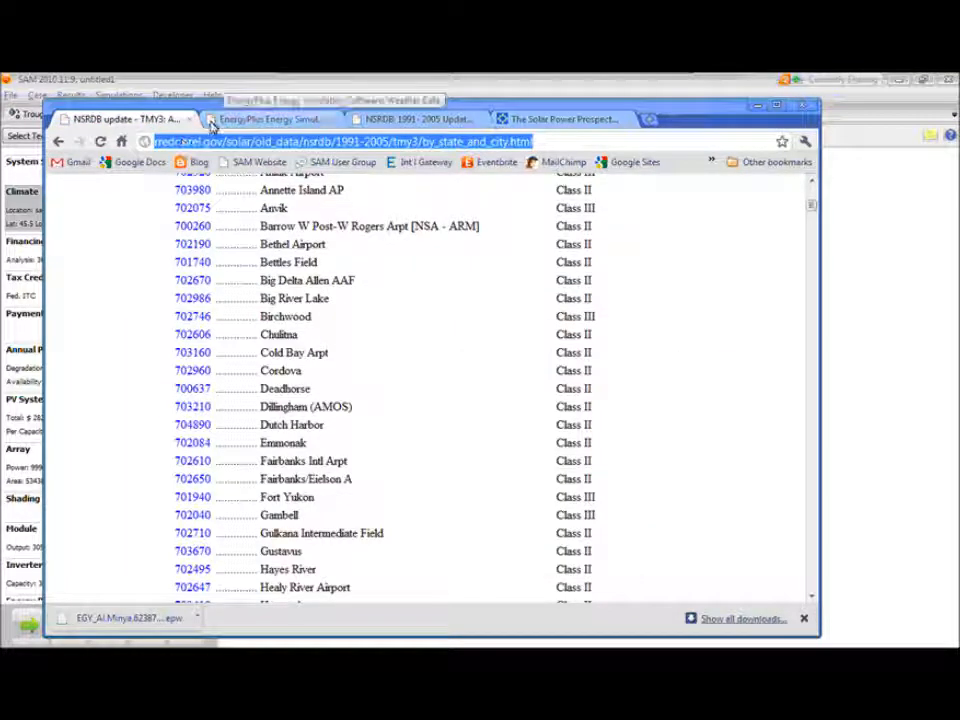
Search the web for tmy2 in the browser and open the NSRDB 1961-1990 TMY2 page.
text(tmy2)
key(Return)
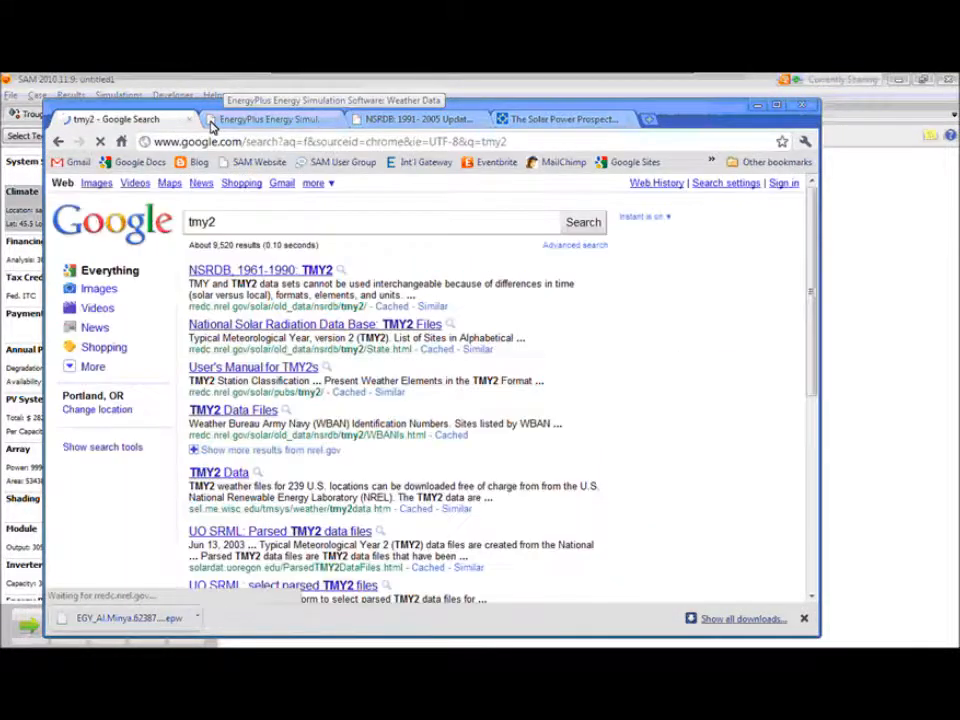
click(284, 271)
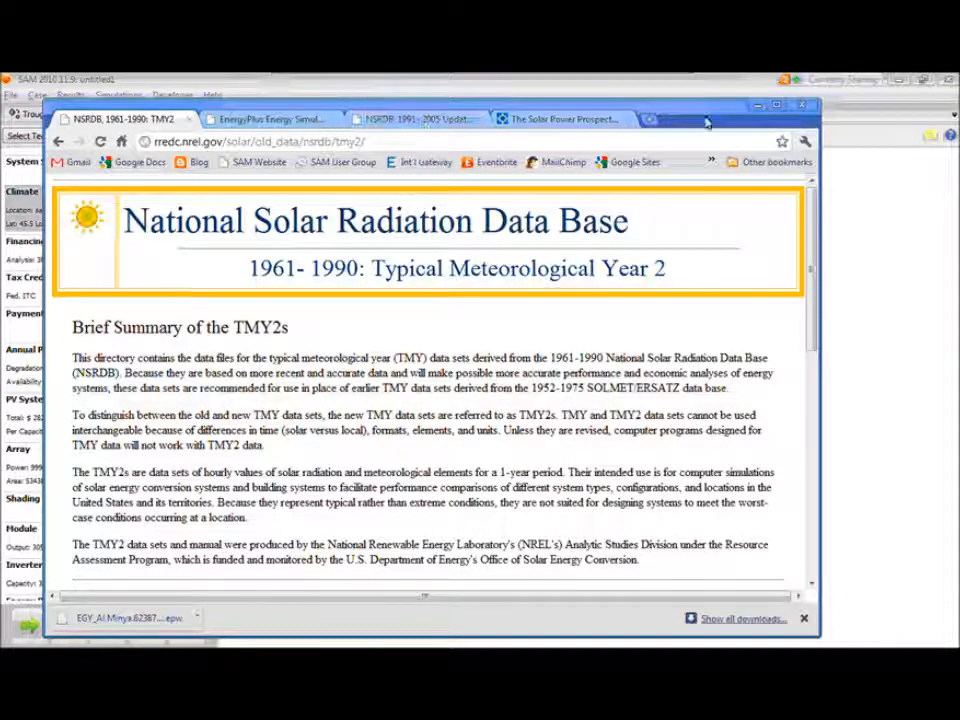
Look over the Solar Power Prospector page, then move the browser window aside to get back to SAM.
click(541, 121)
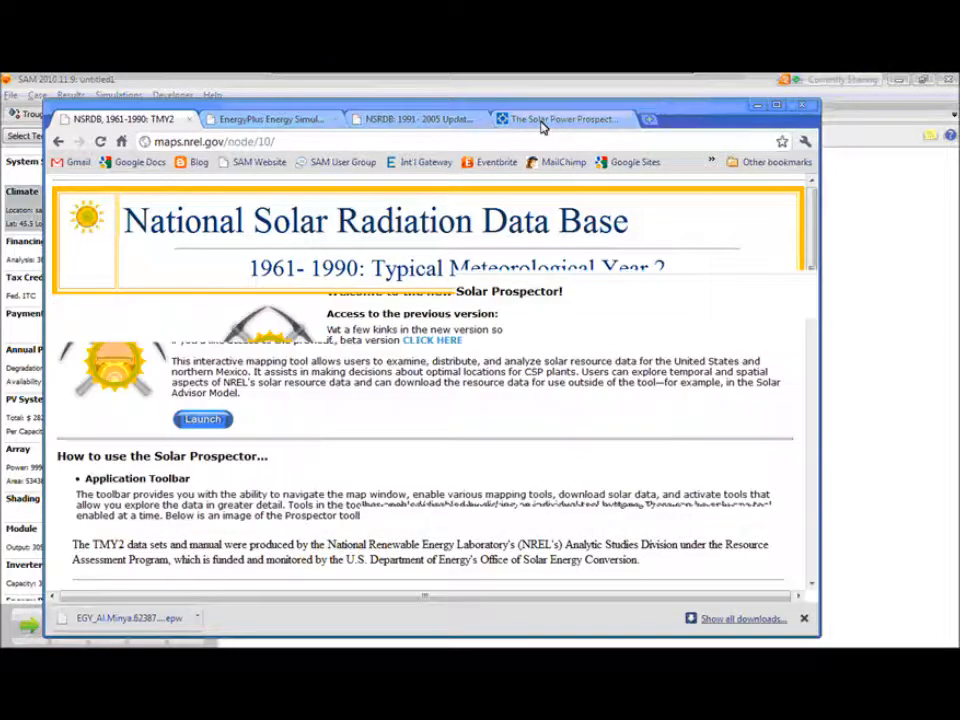
scroll(325, 418, down, 5)
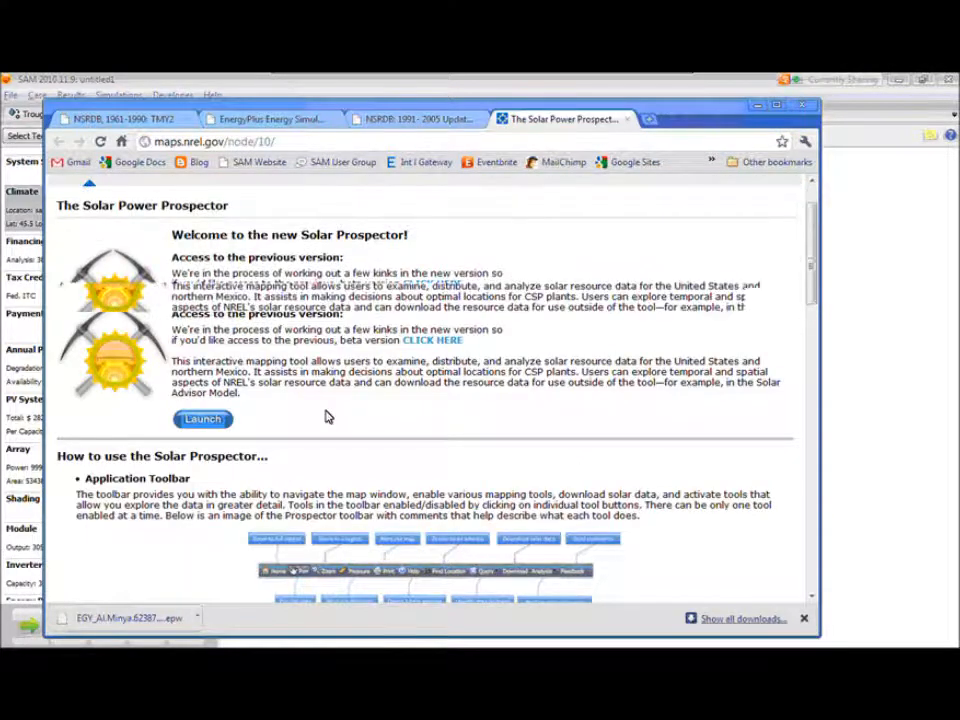
scroll(325, 418, up, 5)
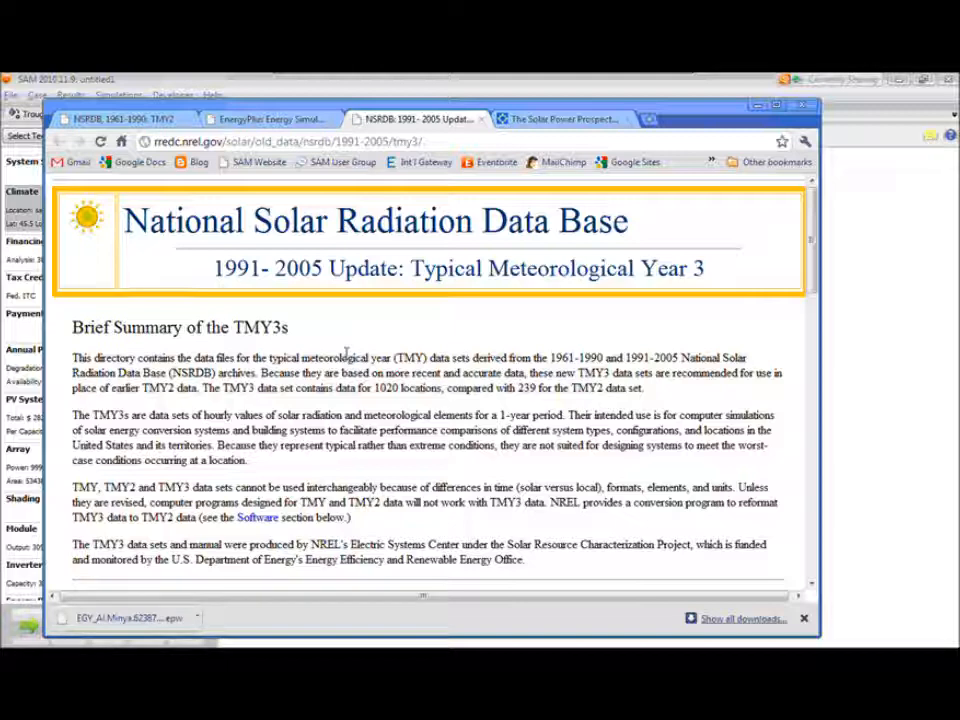
click(537, 124)
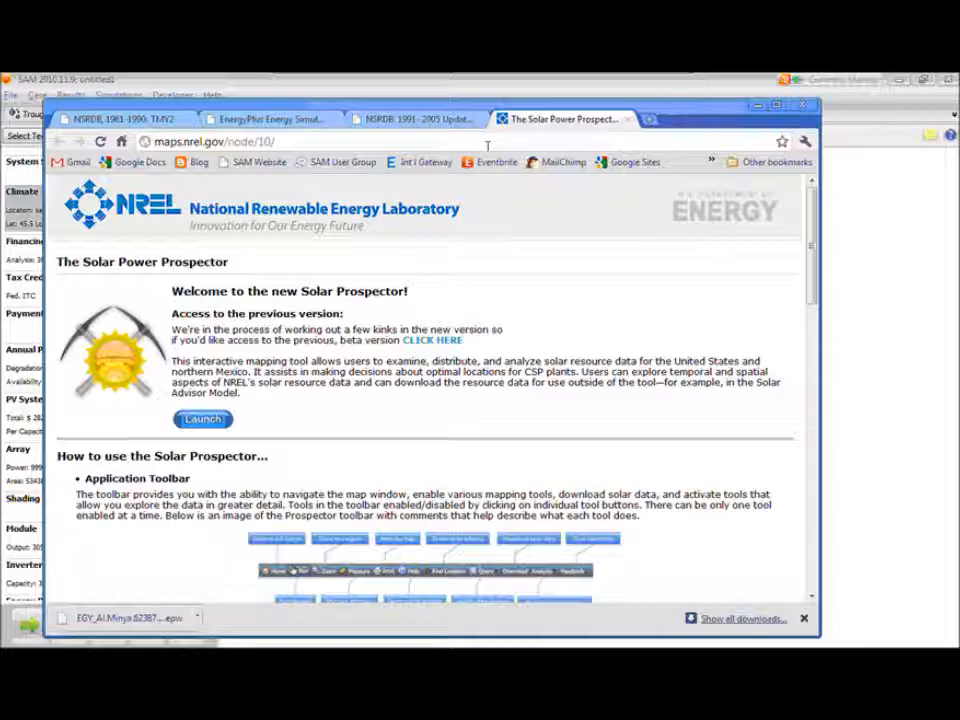
mouse_move(680, 117)
mouse_down()
mouse_move(757, 129)
mouse_move(958, 198)
mouse_up()
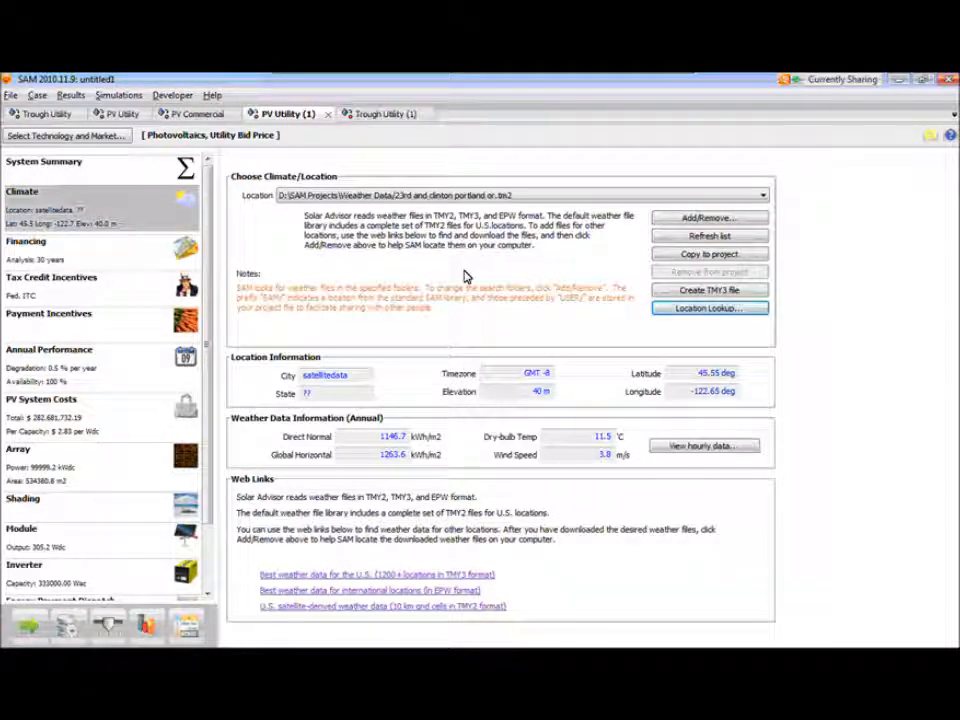
Review the climate file search folders in the library settings and how a folder is added, without adding one.
click(728, 224)
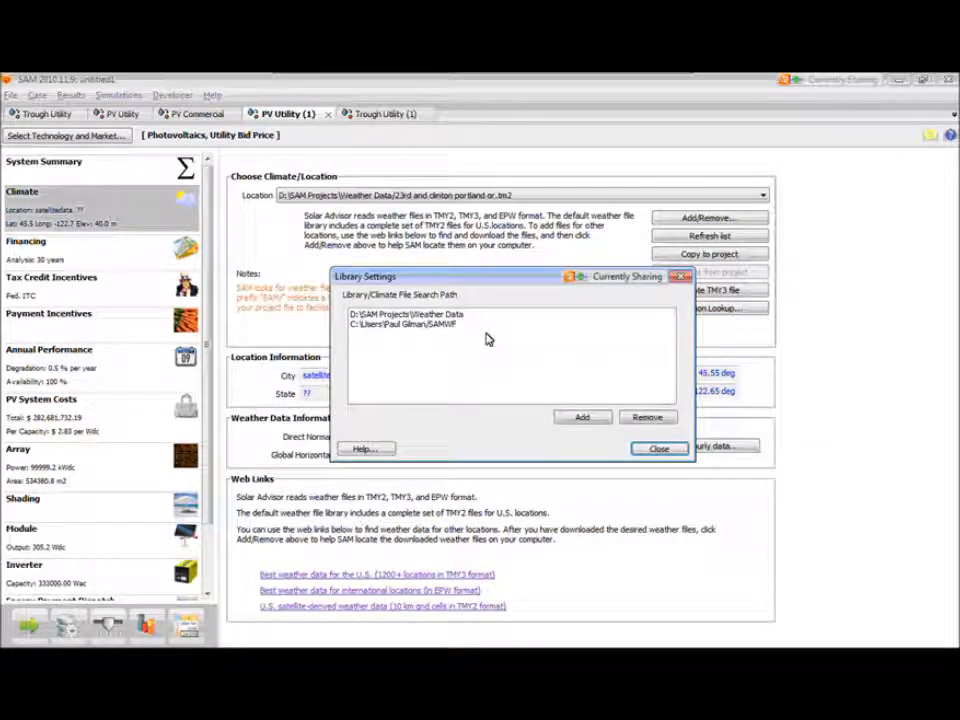
click(442, 316)
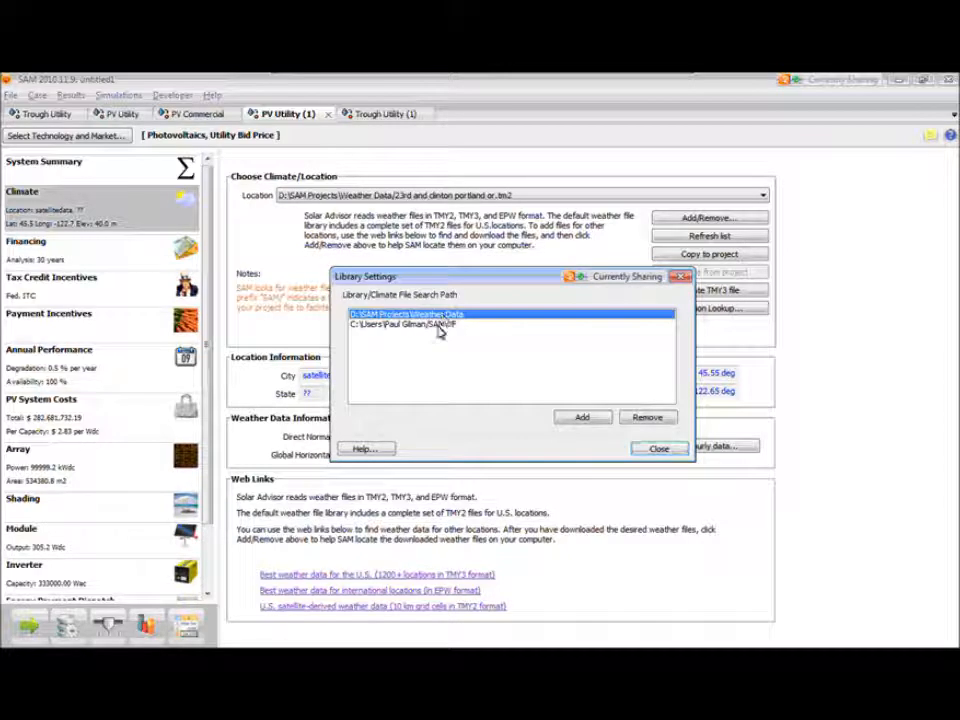
click(440, 326)
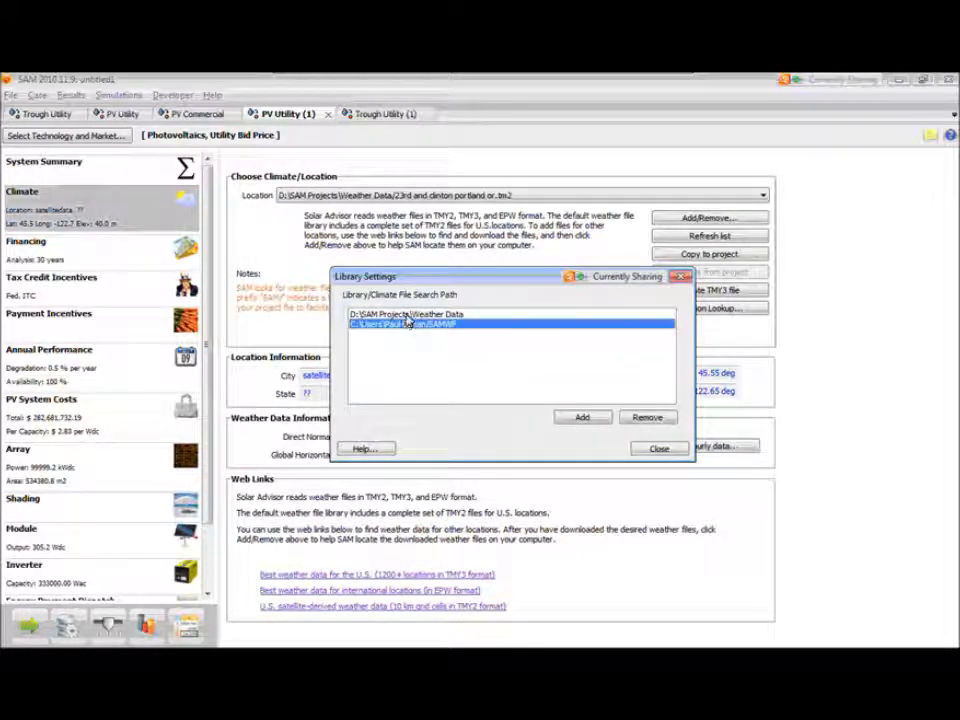
key(Up)
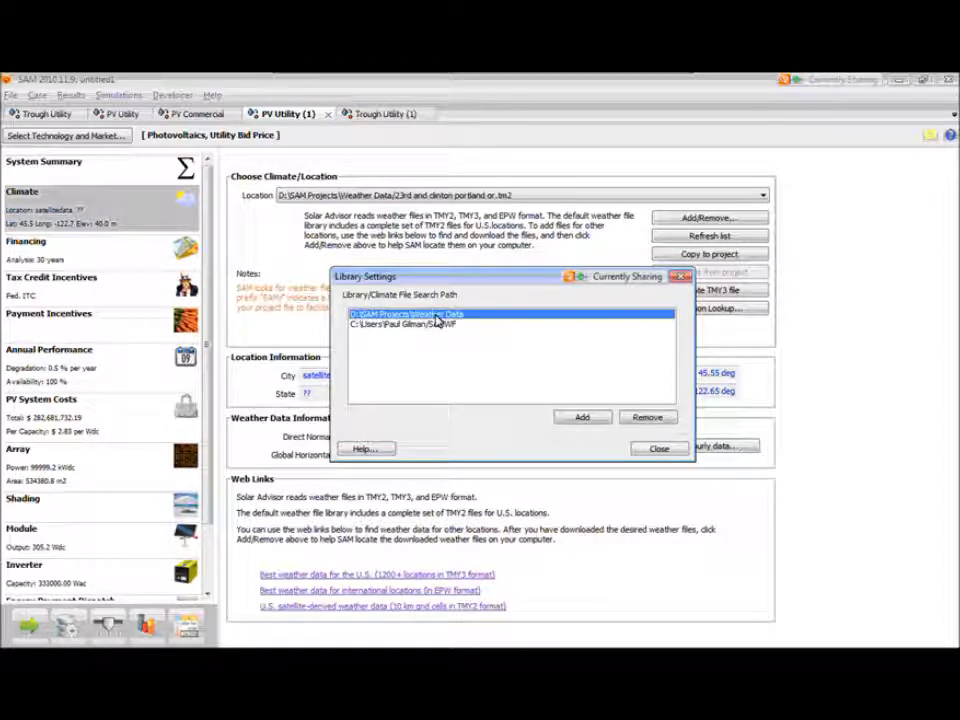
click(438, 330)
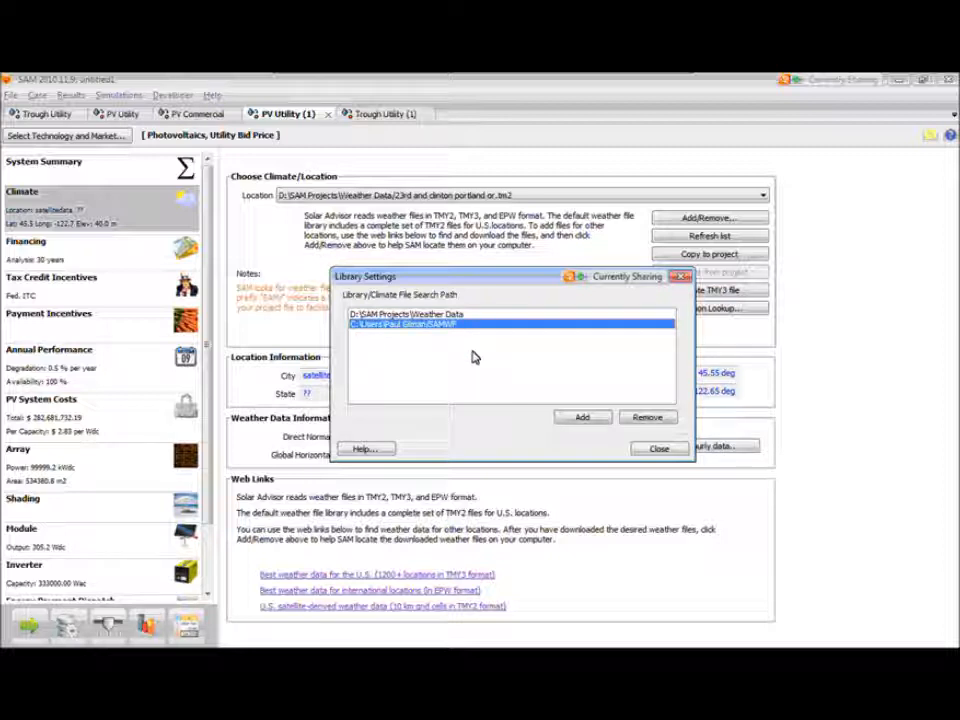
click(582, 419)
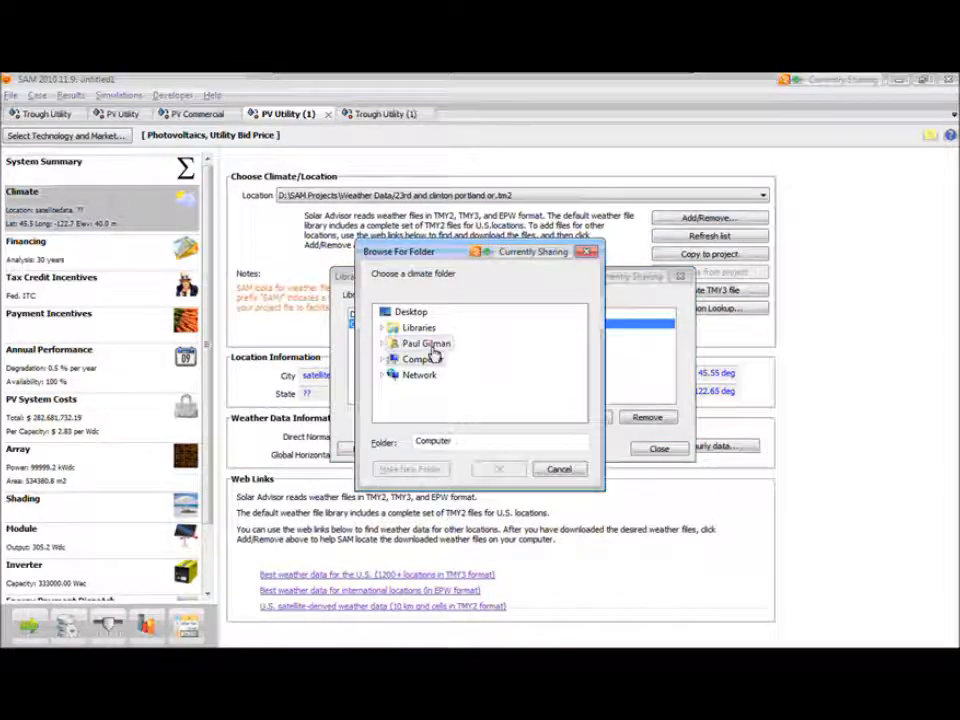
click(570, 471)
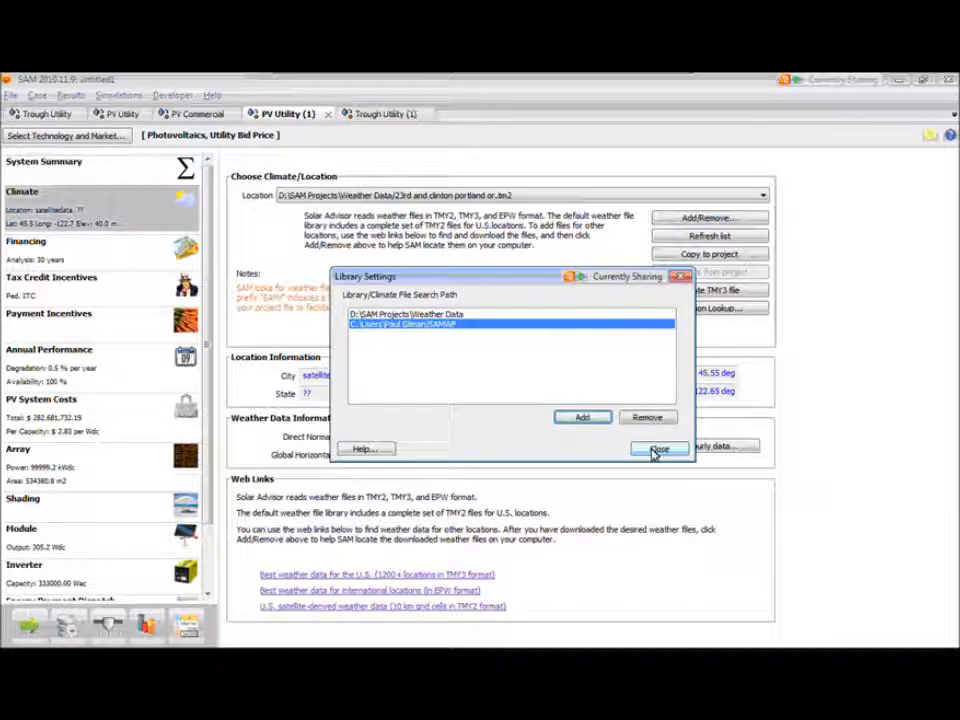
click(383, 316)
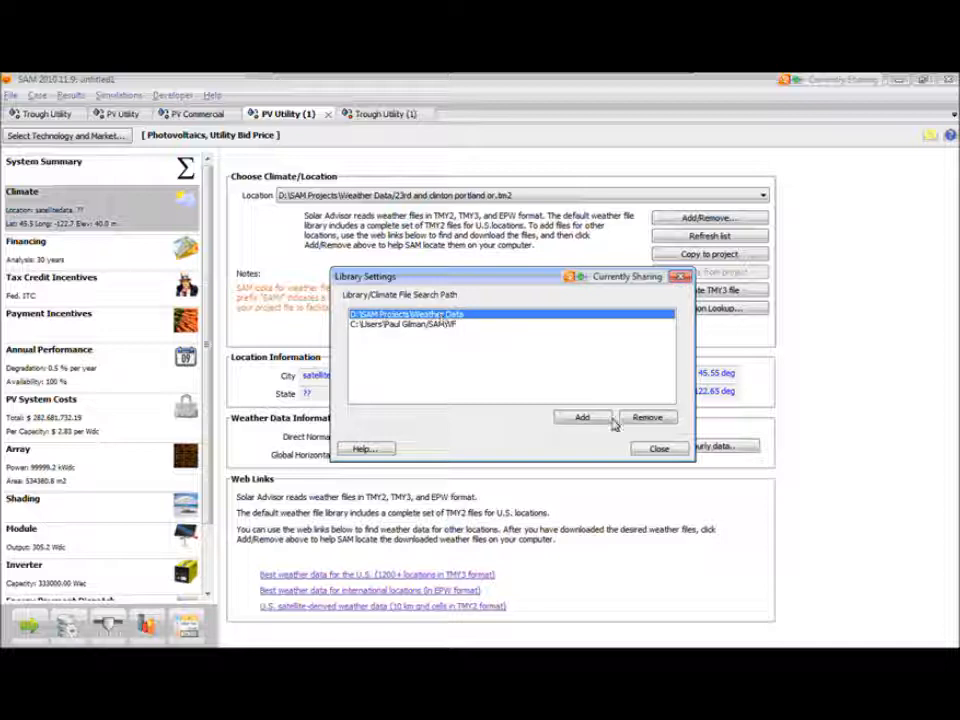
click(645, 450)
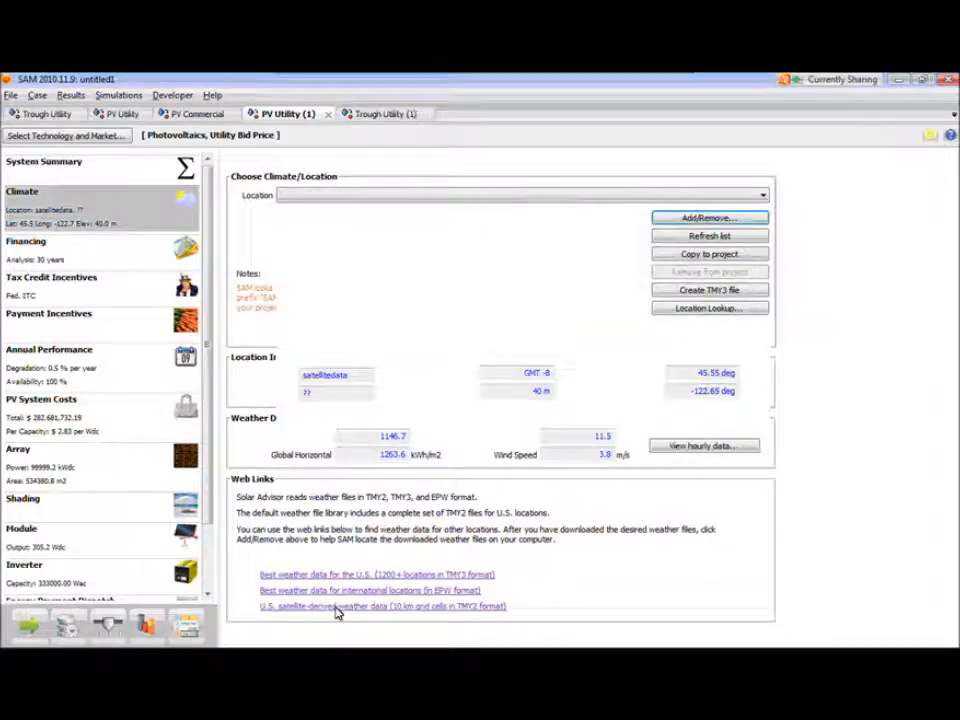
Open the U.S. TMY3 weather data page in the browser and find the Oregon stations in the list by state and city.
click(352, 577)
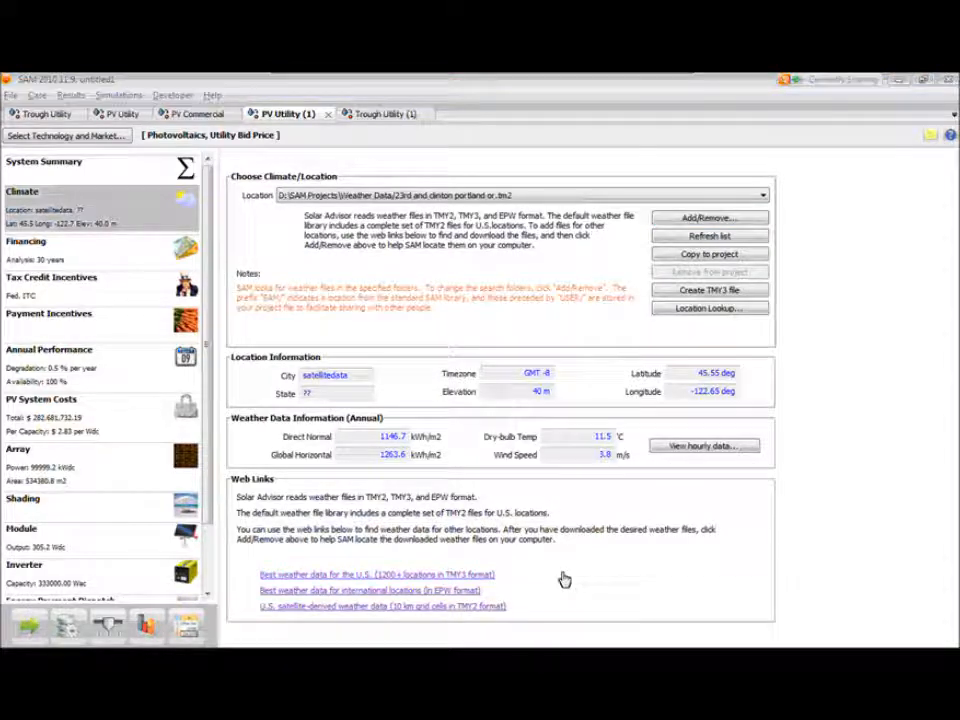
drag(957, 140, 763, 107)
scroll(553, 491, down, 6)
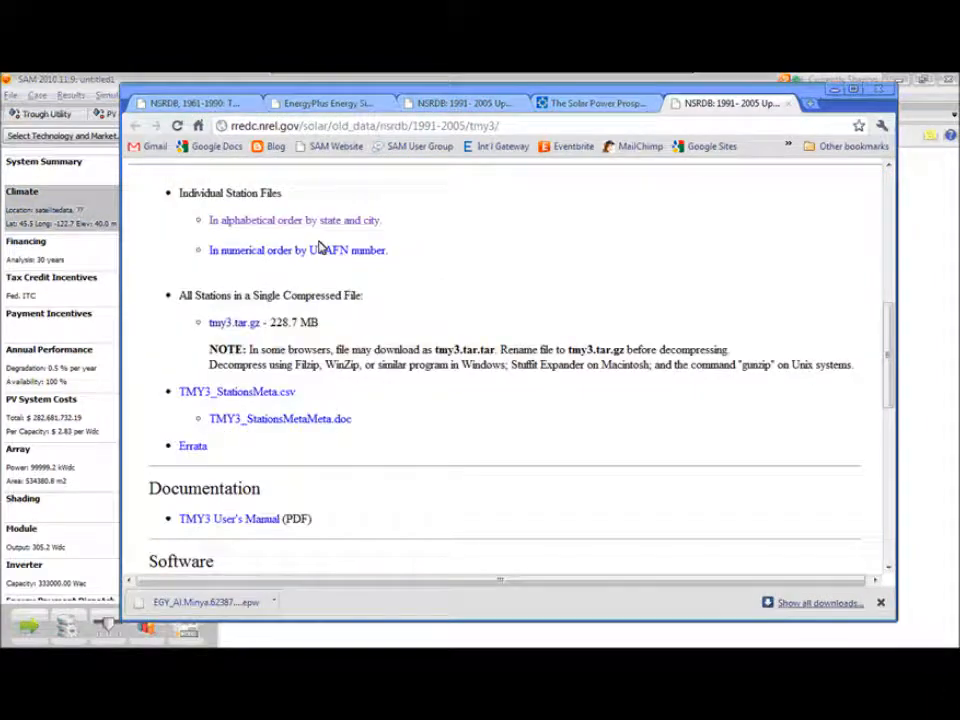
click(320, 222)
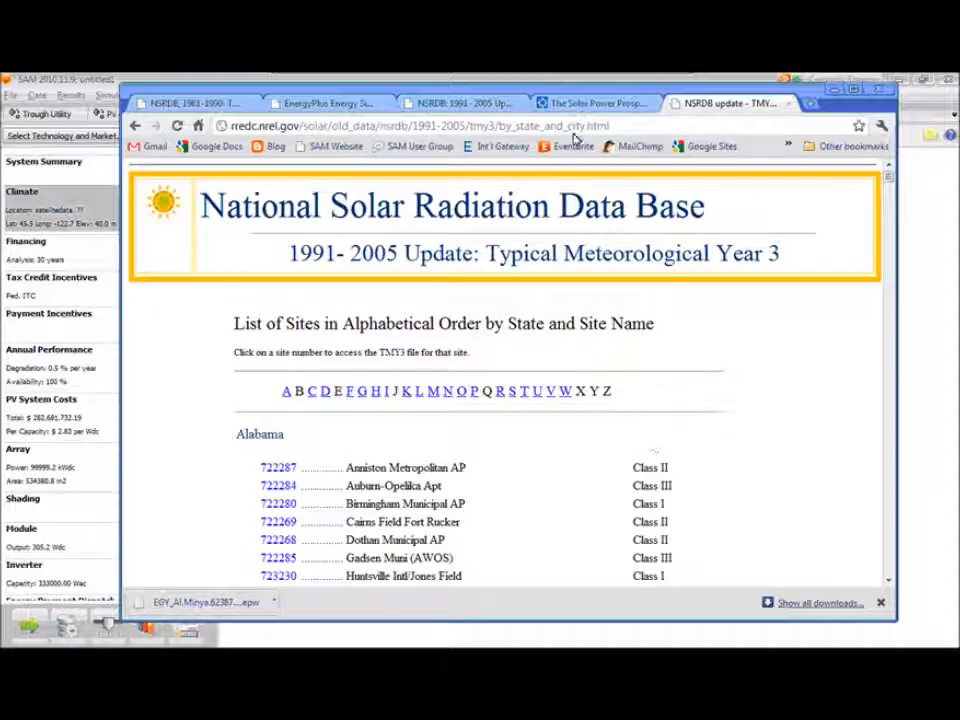
click(462, 396)
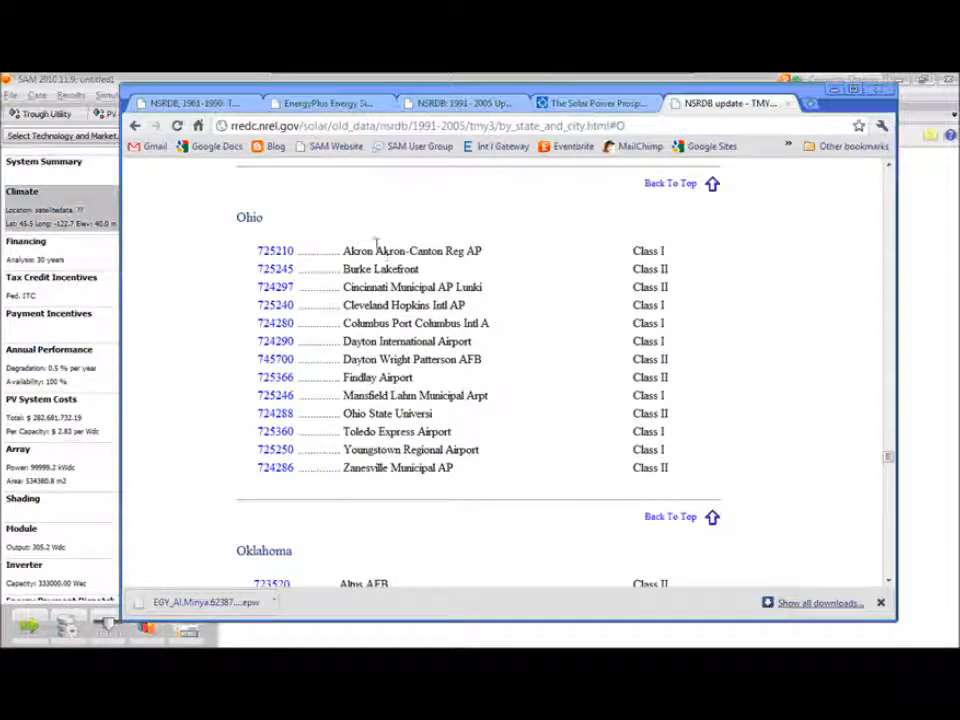
scroll(379, 431, down, 10)
scroll(379, 434, up, 3)
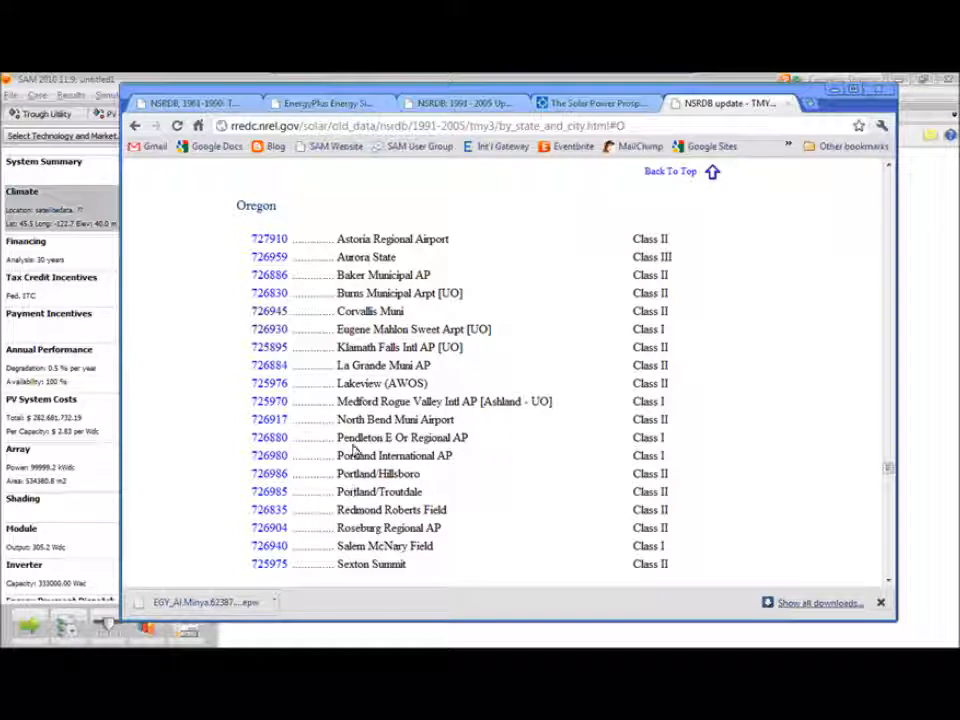
Save the Portland/Troutdale TMY3 file to the SAM Projects Weather Data folder as OR Portland Troutdale 726985TY.csv.
right_click(272, 495)
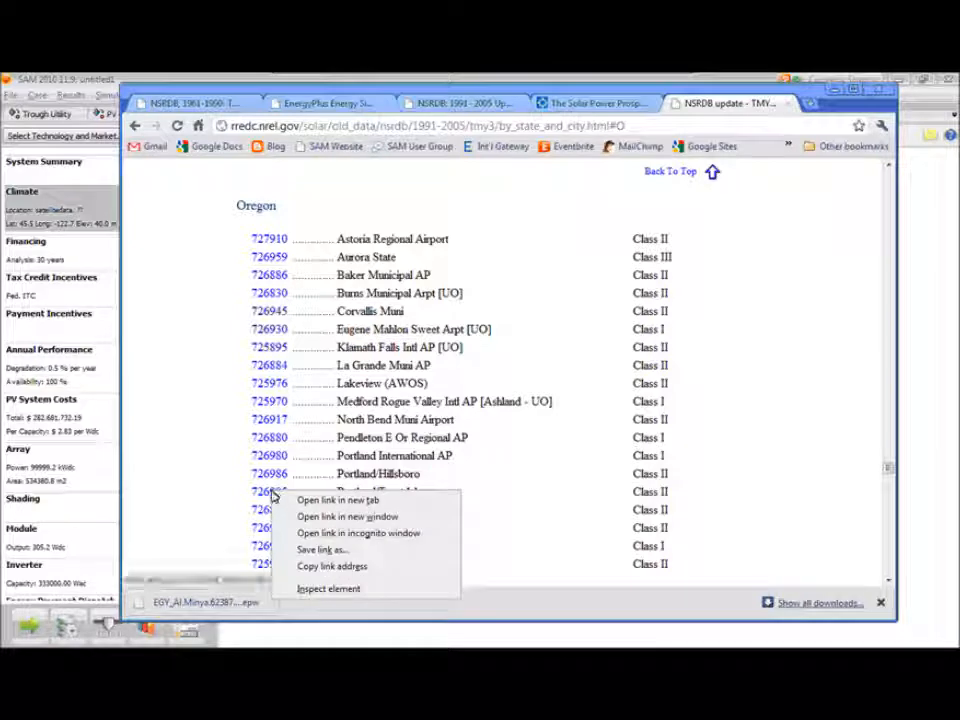
click(311, 550)
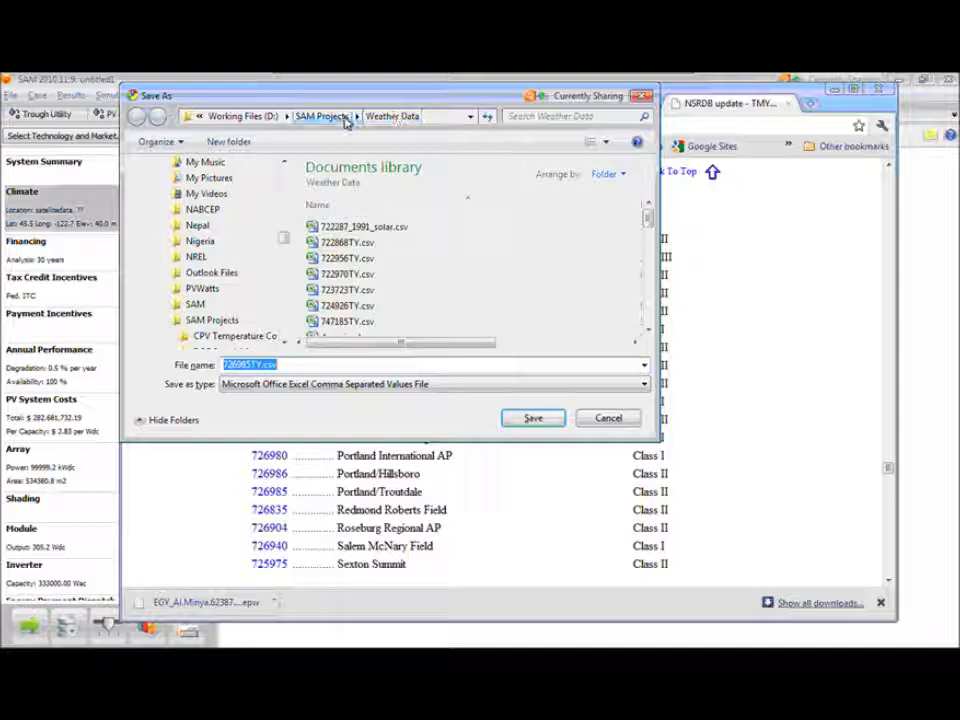
click(228, 366)
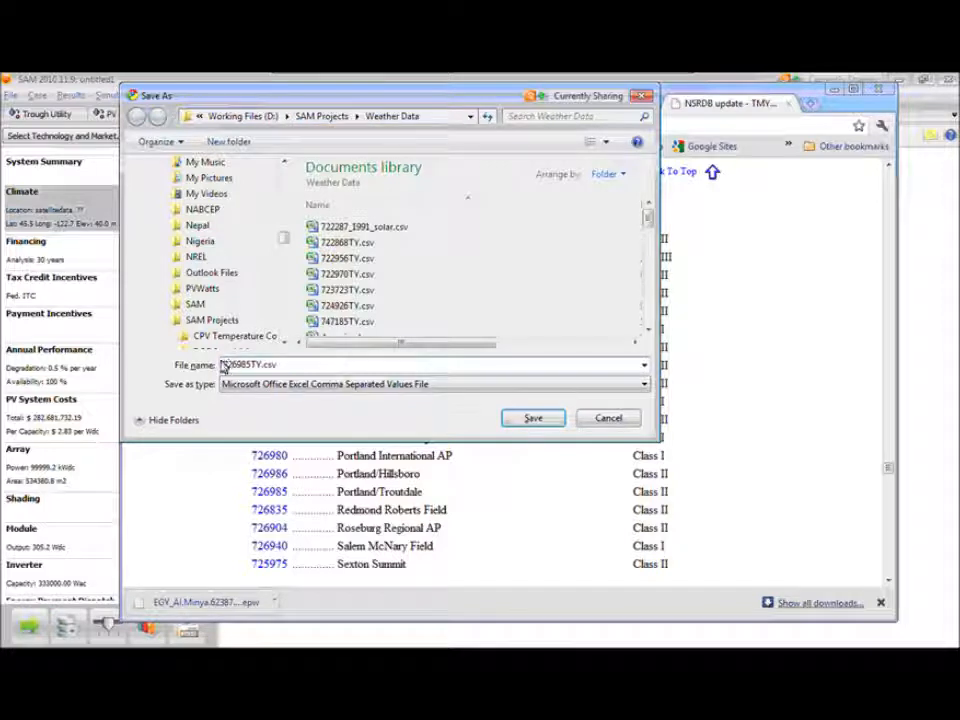
text(OR_)
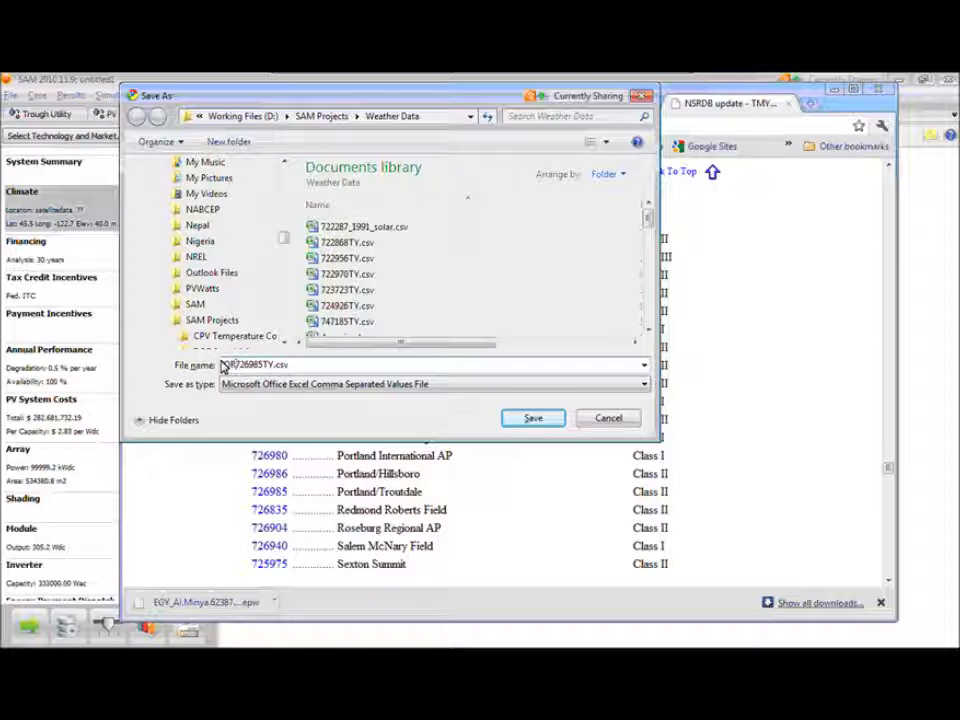
text(Portland_)
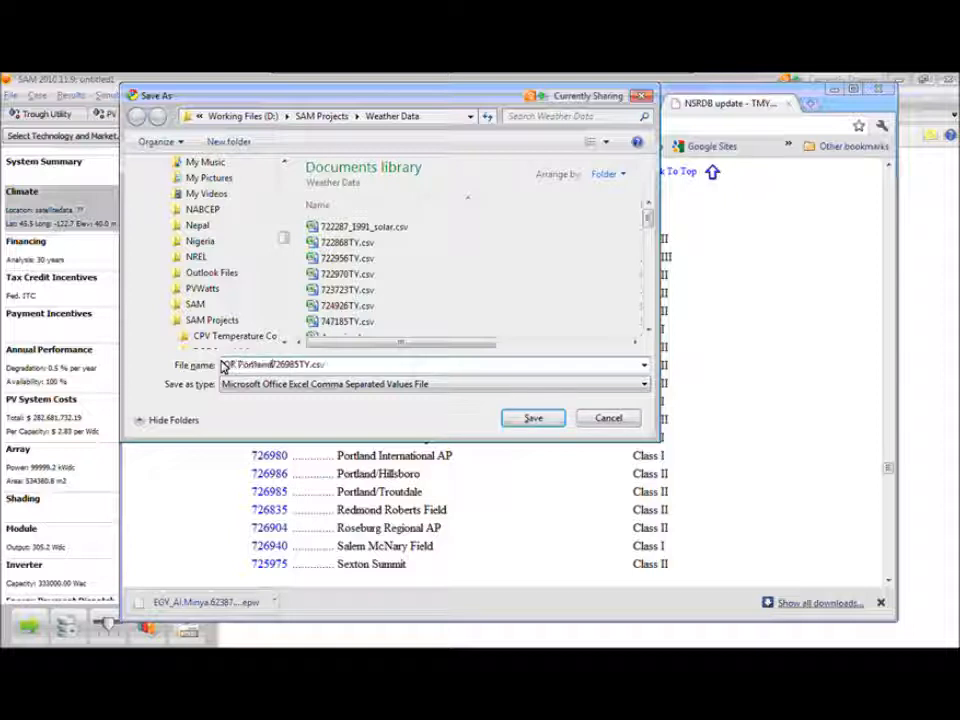
text(Troutd)
text(ale)
text(_)
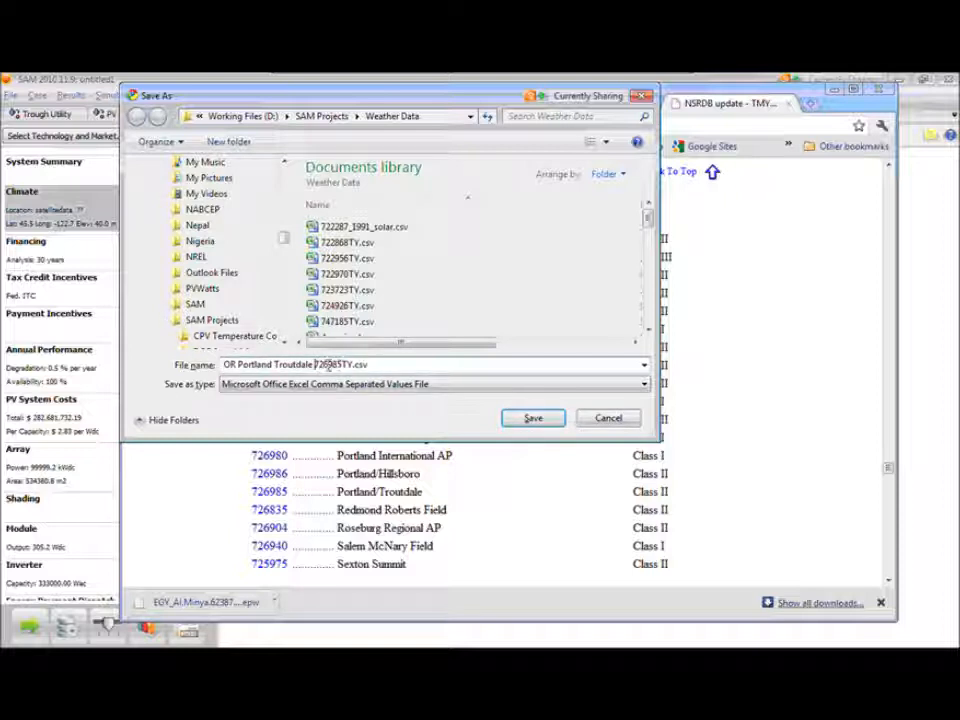
click(532, 420)
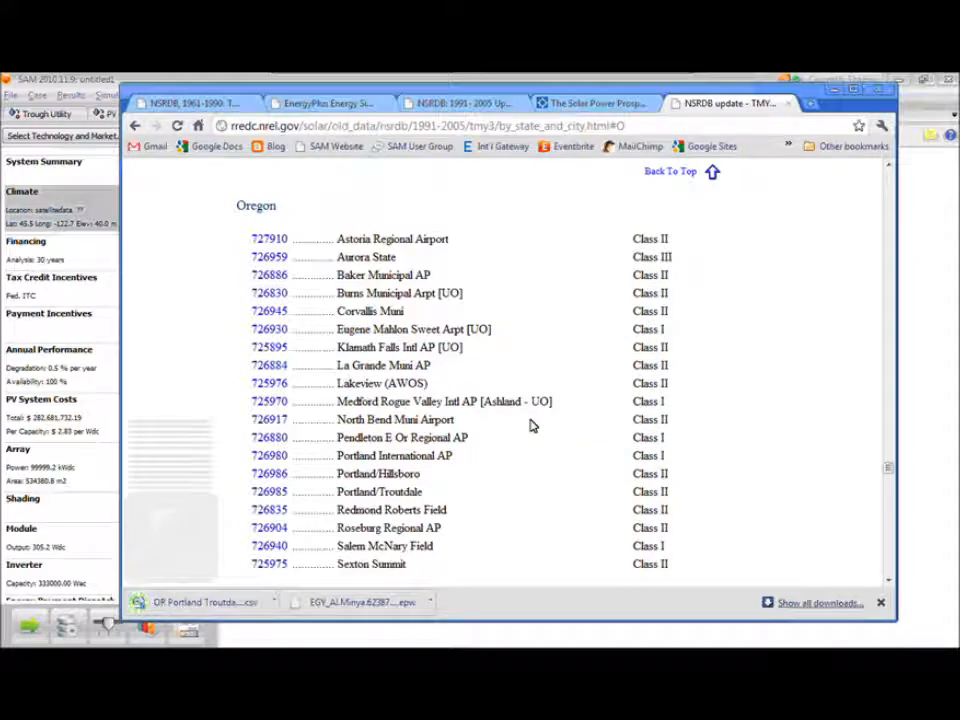
Switch back to SAM, refresh the weather file list and choose OR Portland Troutdale 726985TY.csv as the location.
click(927, 424)
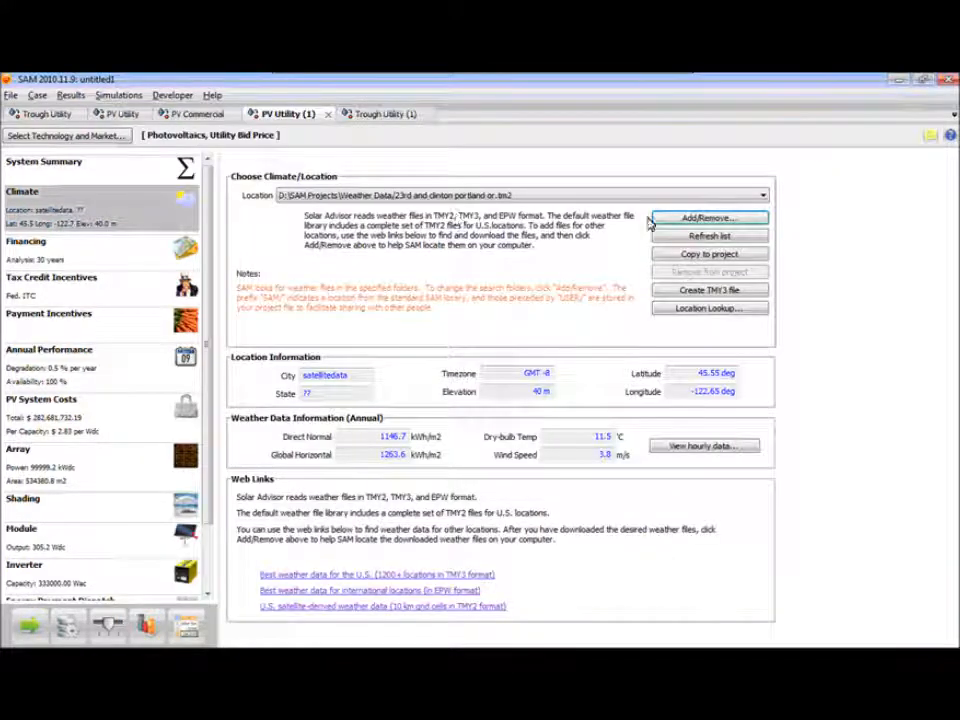
click(699, 239)
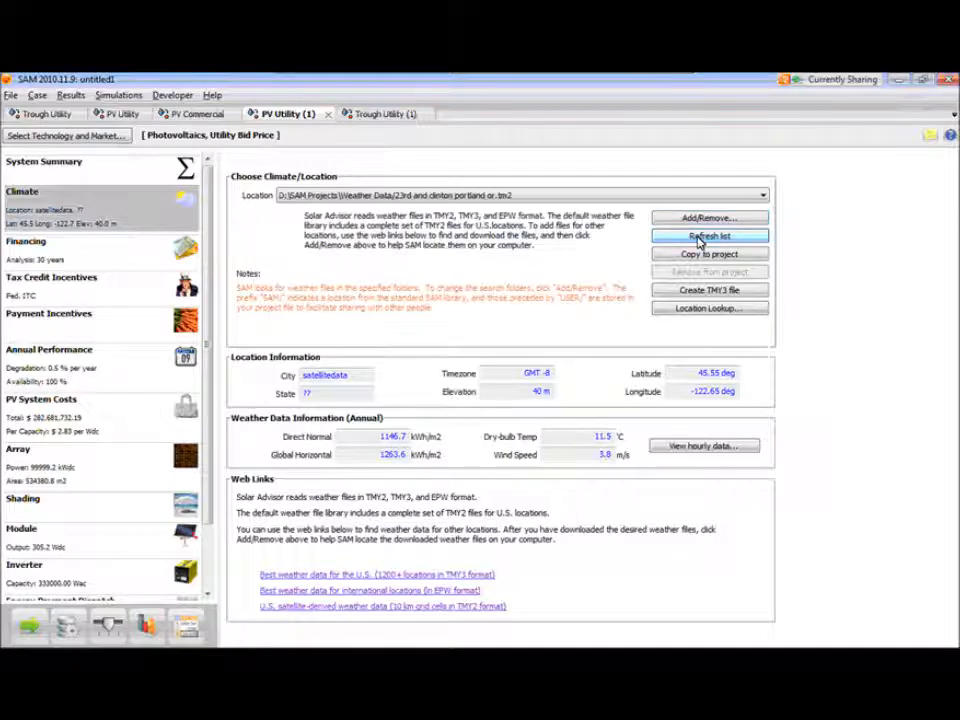
click(523, 199)
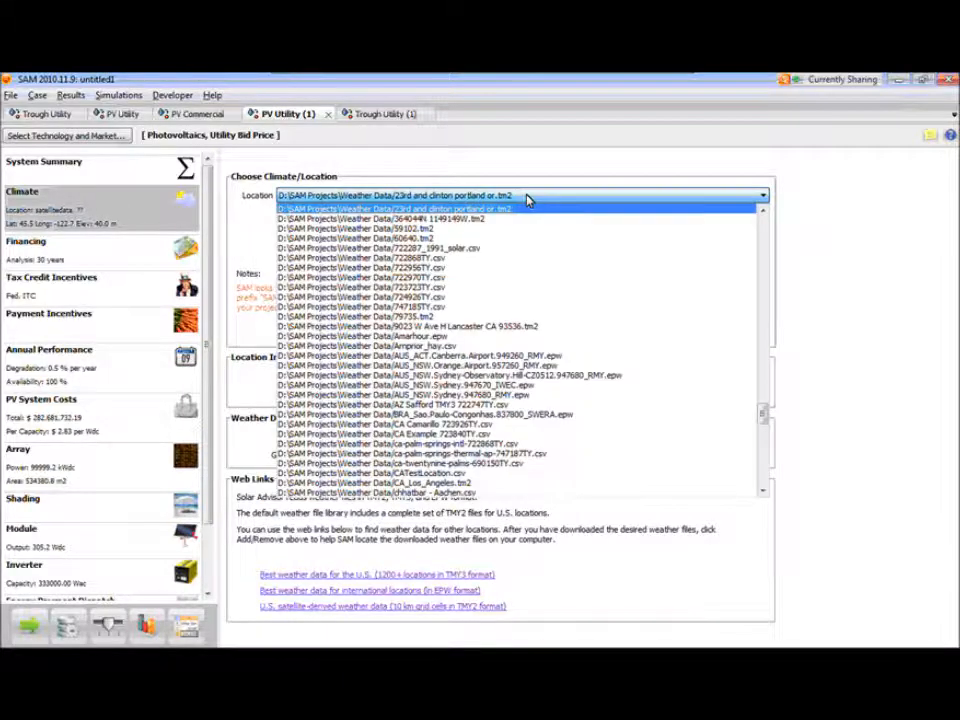
drag(765, 420, 745, 453)
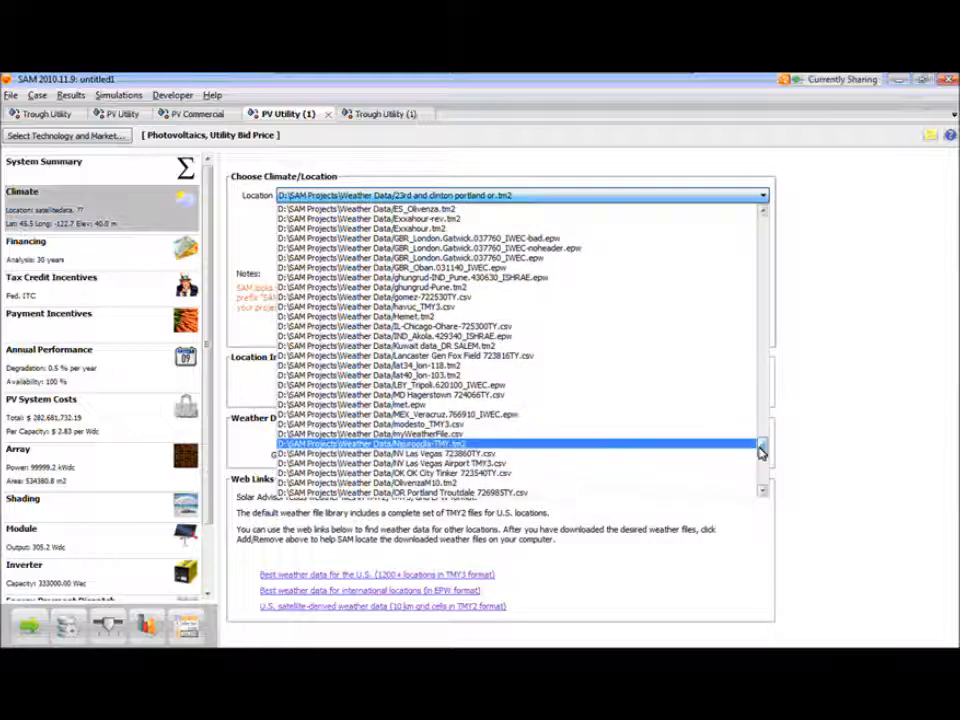
drag(761, 450, 761, 461)
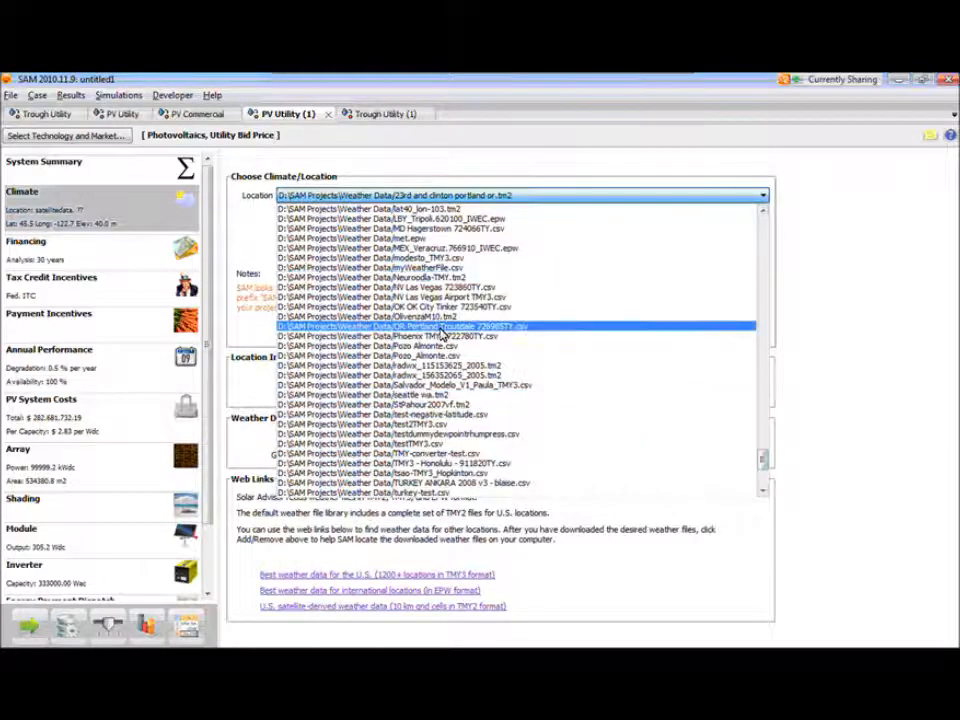
click(445, 328)
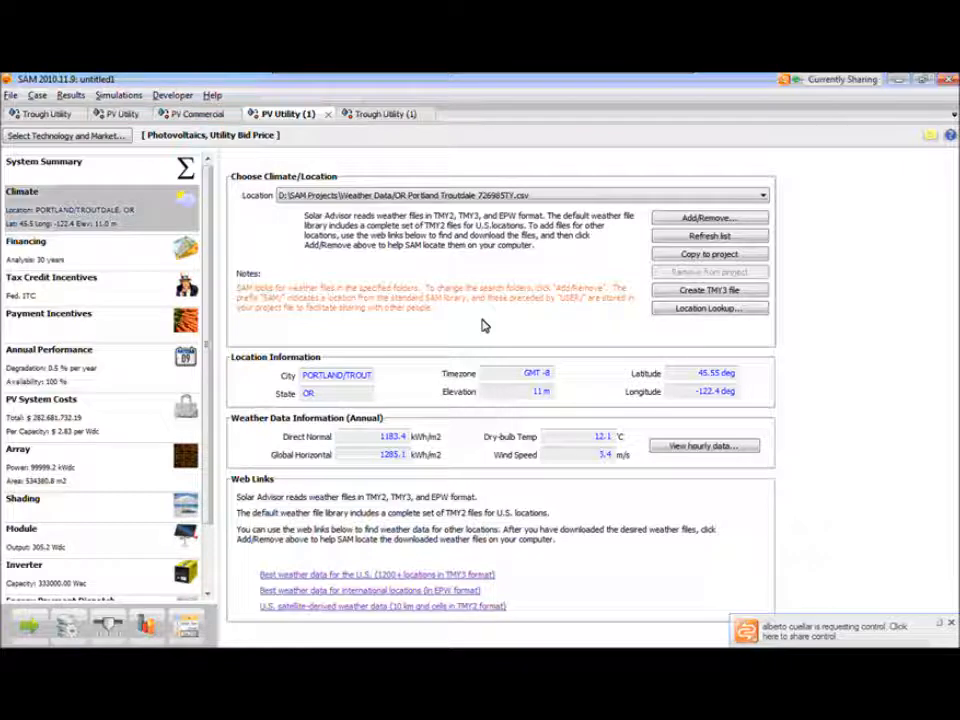
Check the weather file search folders again and refresh the location list.
click(686, 219)
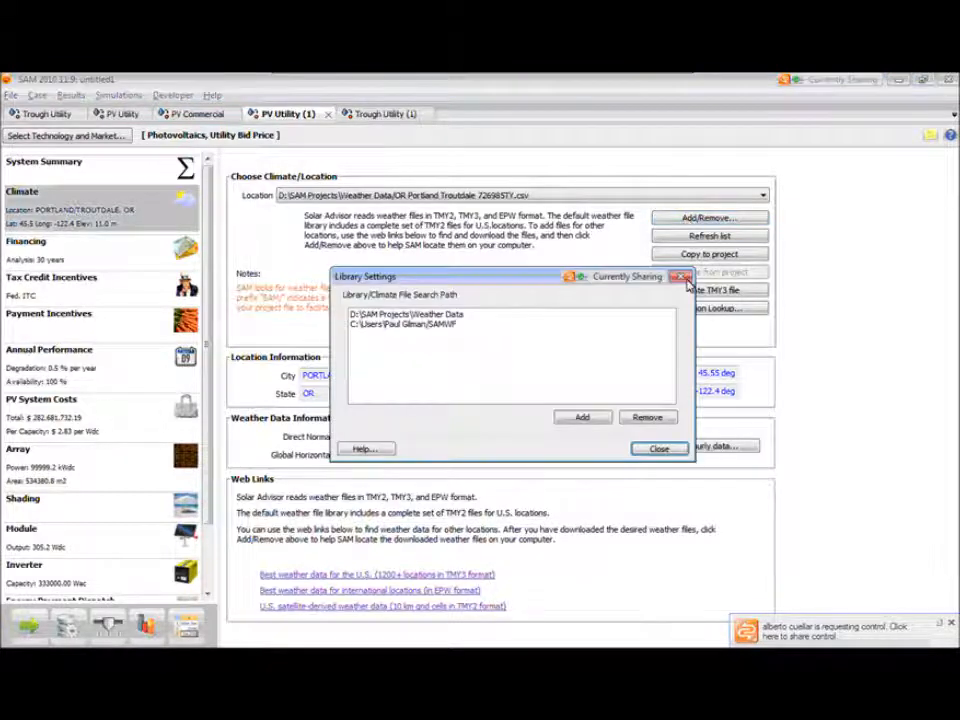
click(657, 450)
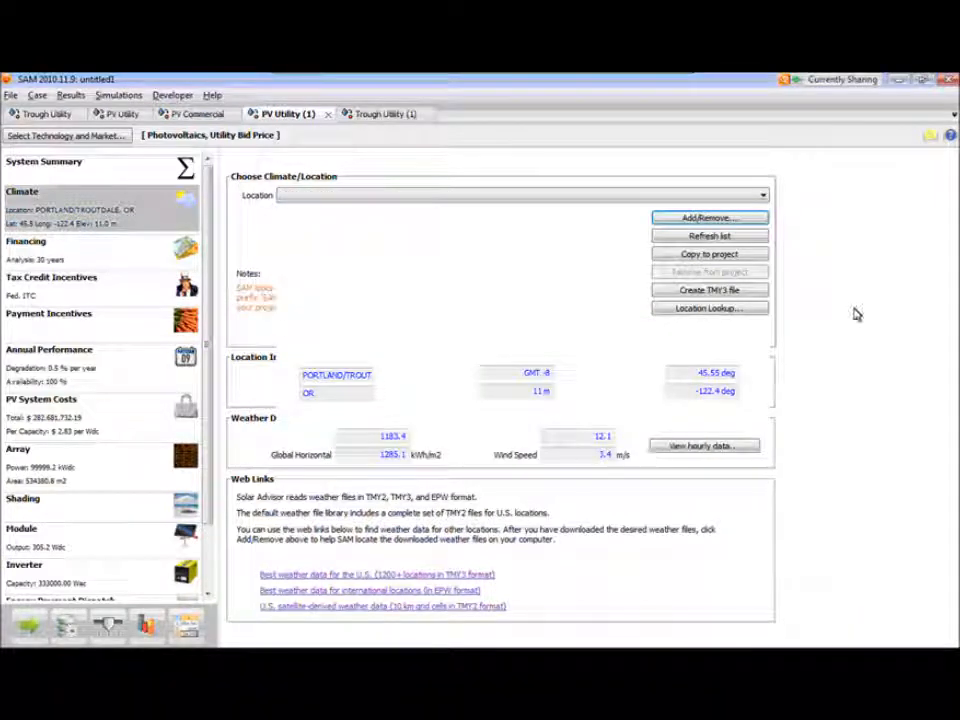
click(722, 240)
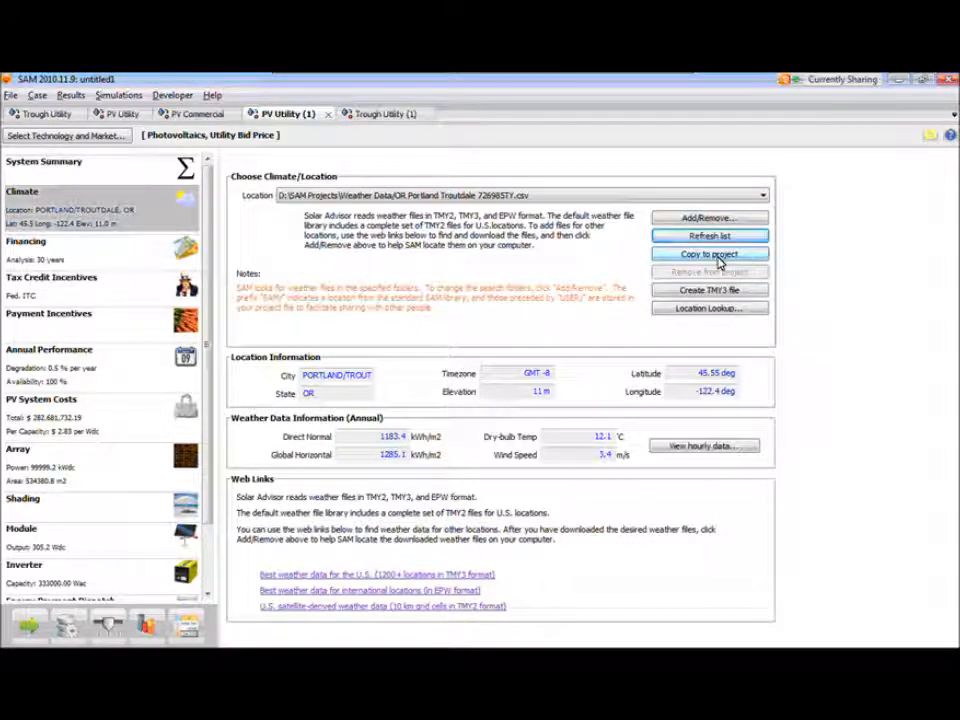
Open the international EPW weather data page in the browser, find the Algiers ZIP file under Africa, and return to SAM.
click(466, 198)
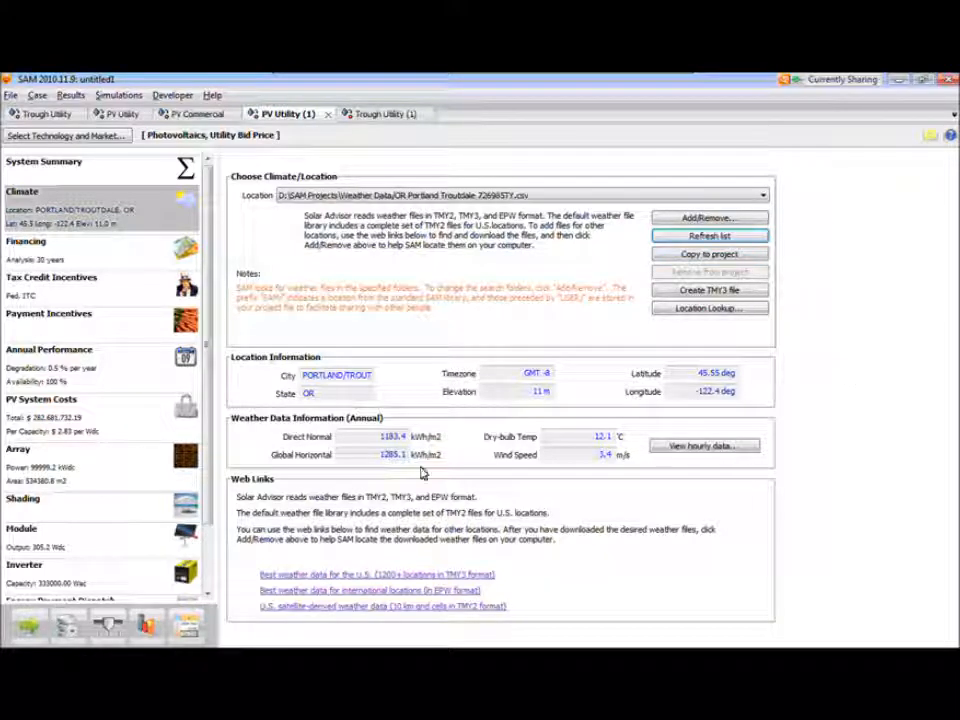
click(433, 593)
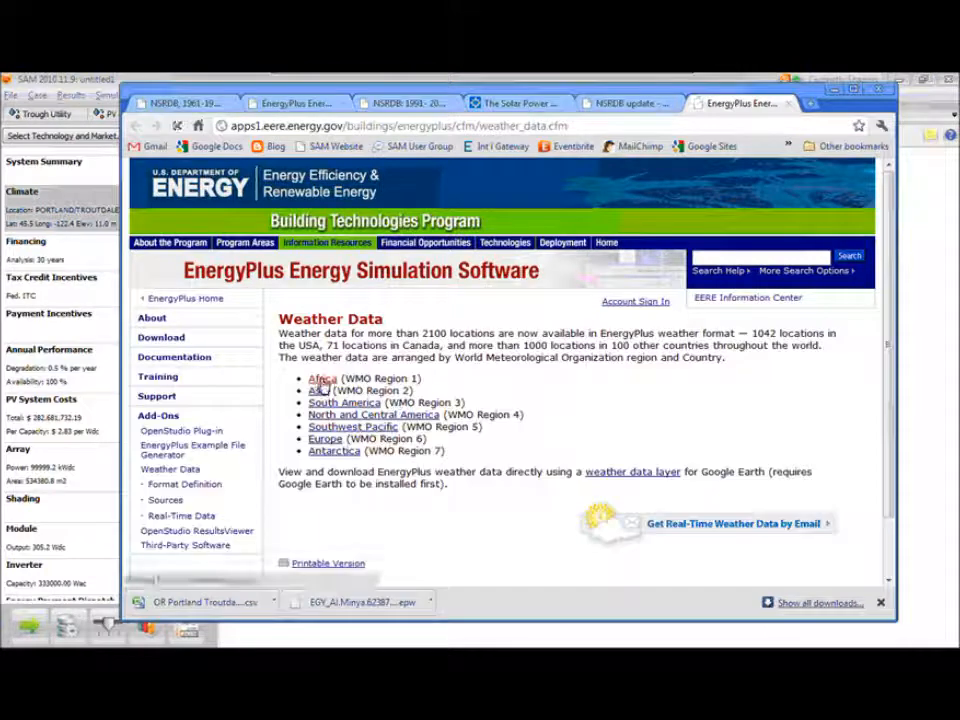
click(322, 379)
click(316, 346)
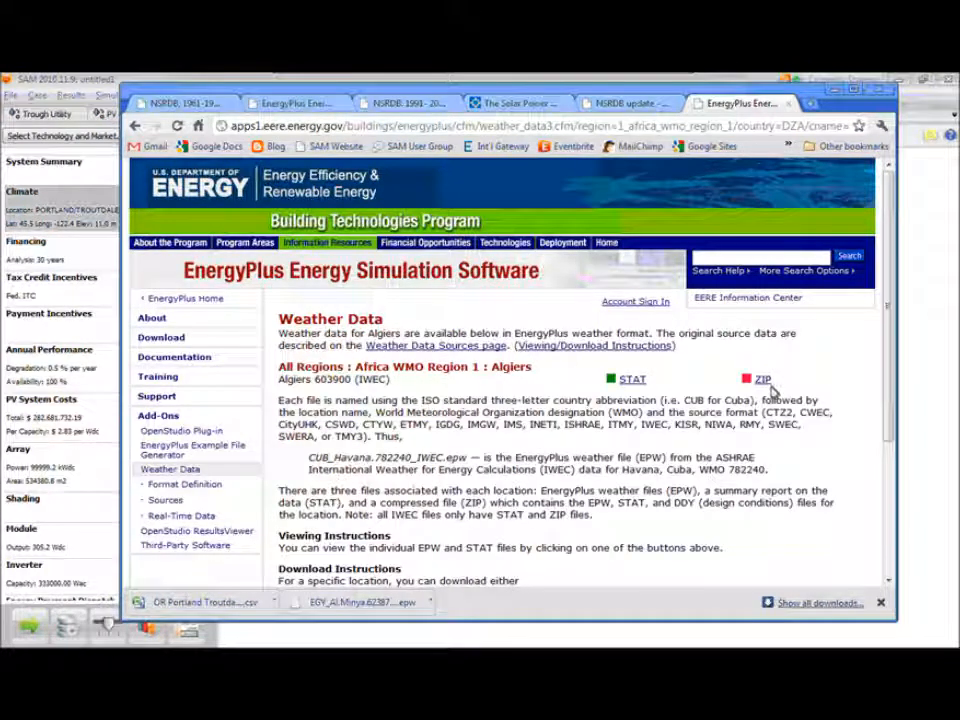
scroll(770, 370, down, 1)
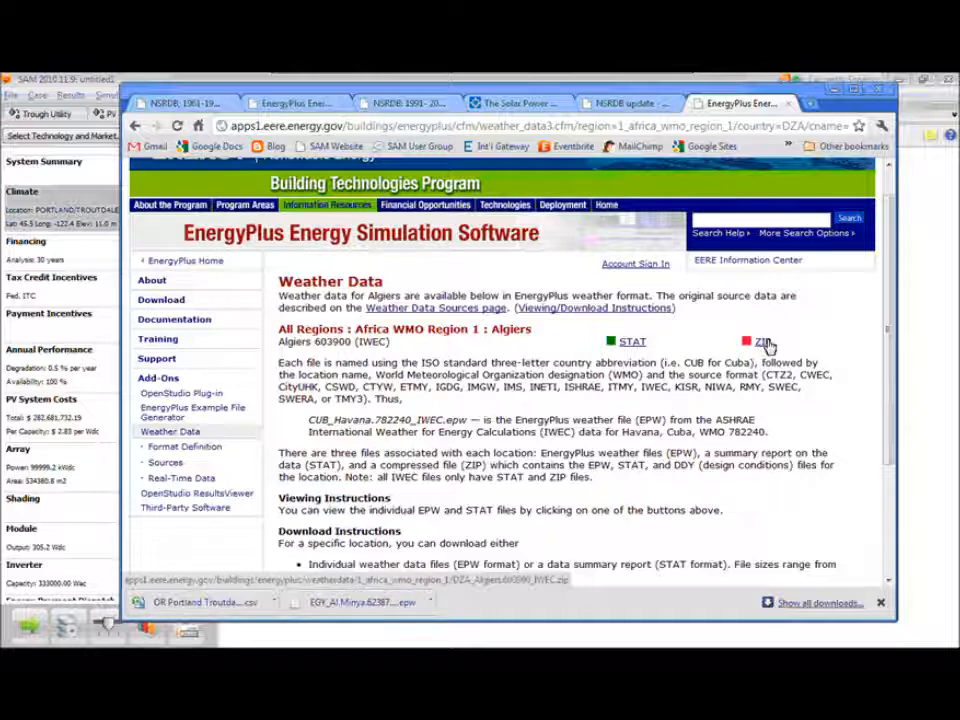
click(915, 294)
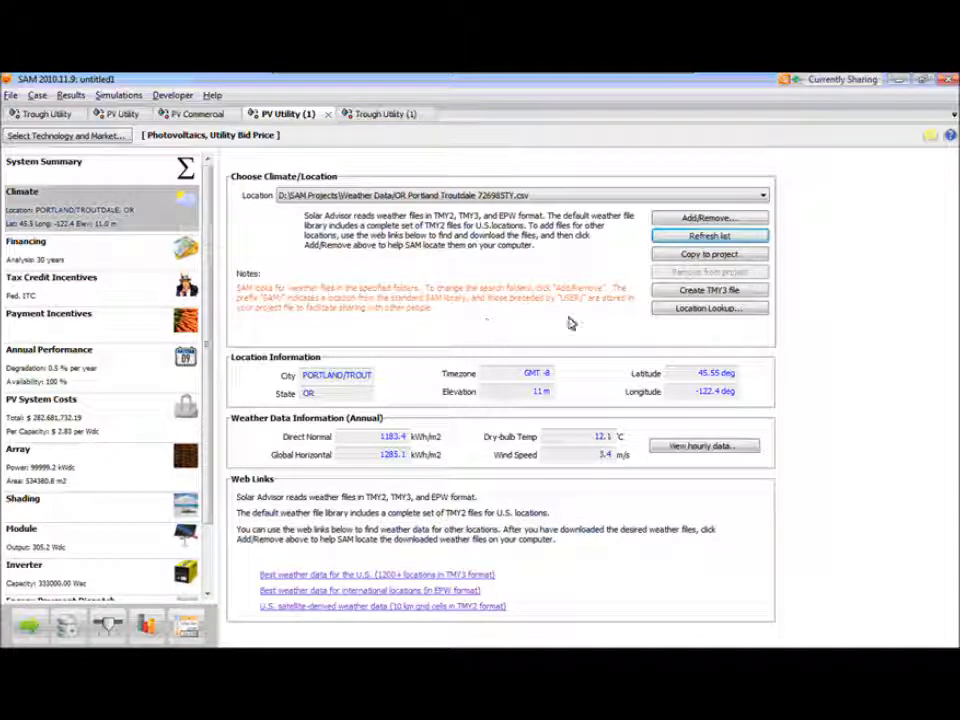
Open the TMY3 Creator for custom weather data, select the GHI column and look across the hourly data columns.
click(710, 290)
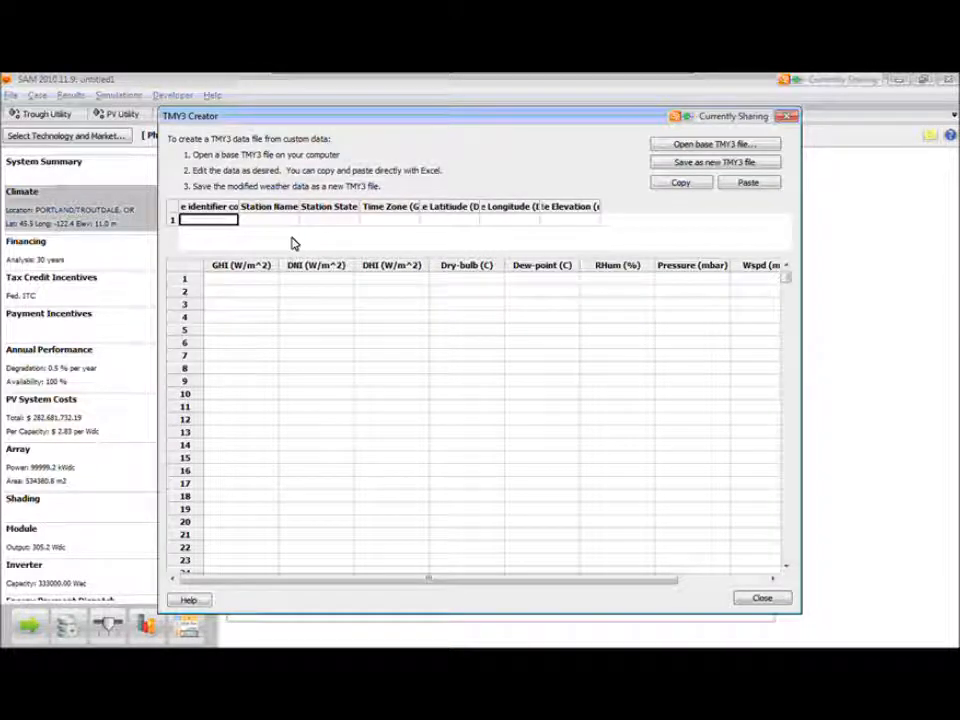
click(742, 150)
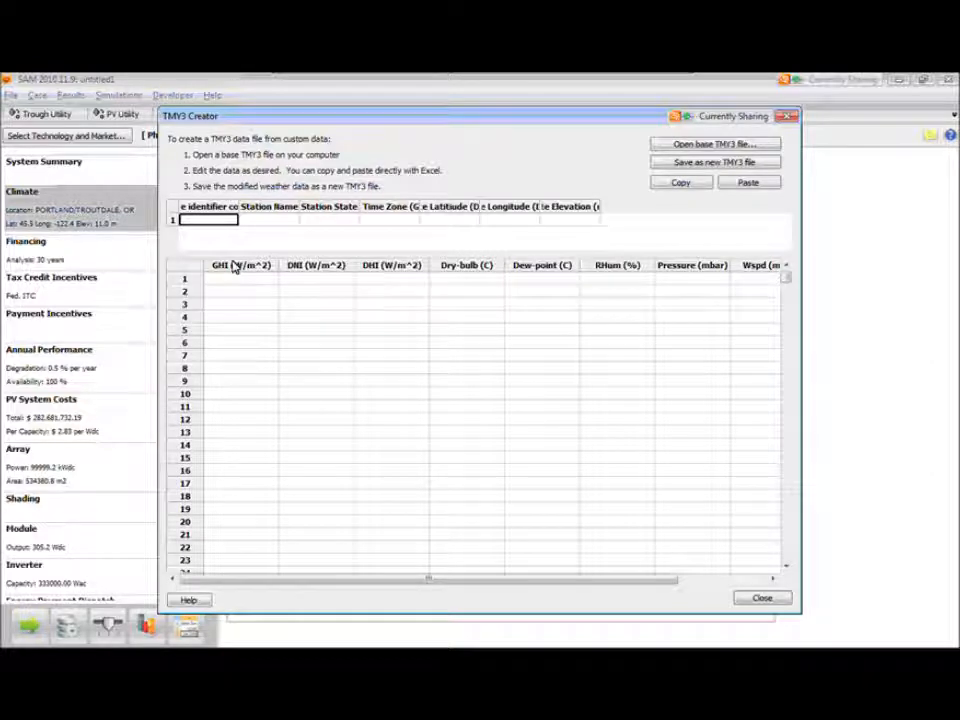
click(234, 266)
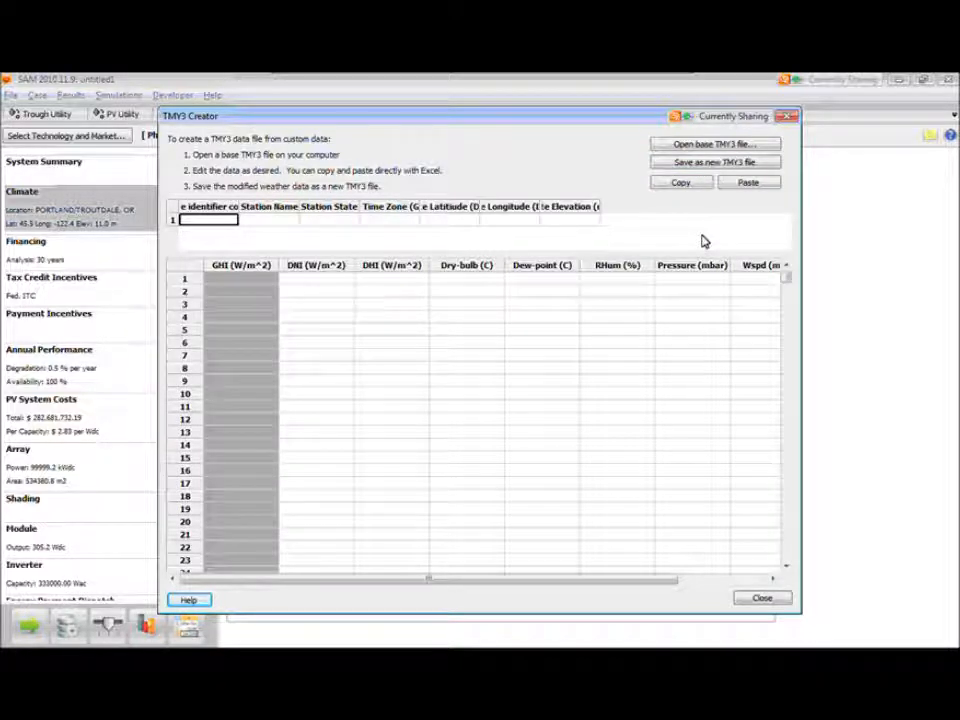
drag(555, 583, 585, 585)
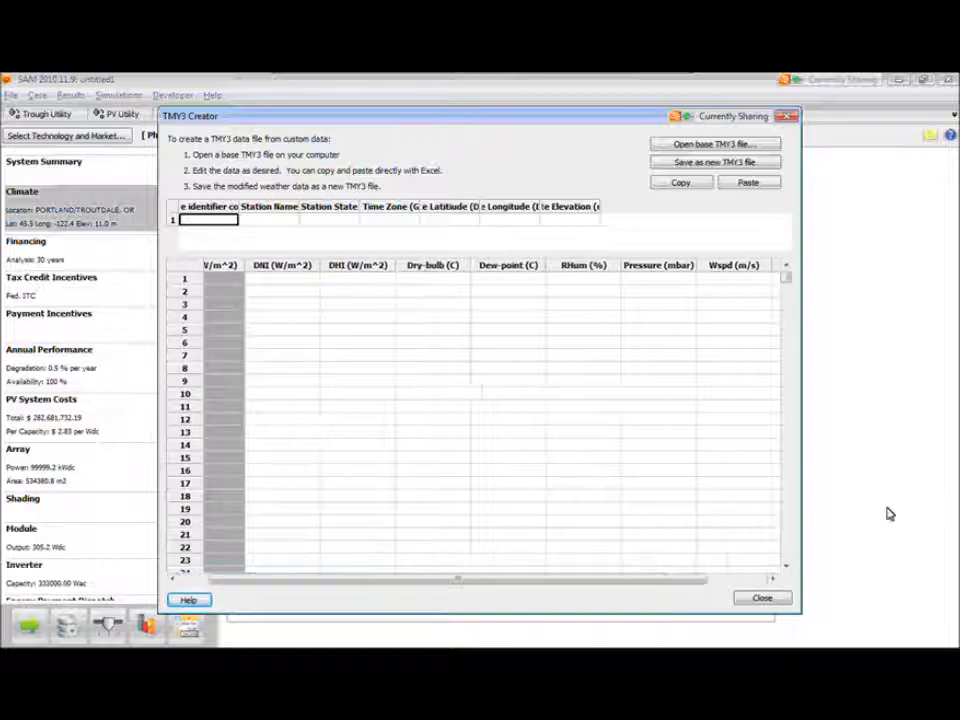
Read the Help topic on creating a TMY3 file from your own data, including the header and hourly data tables.
click(186, 601)
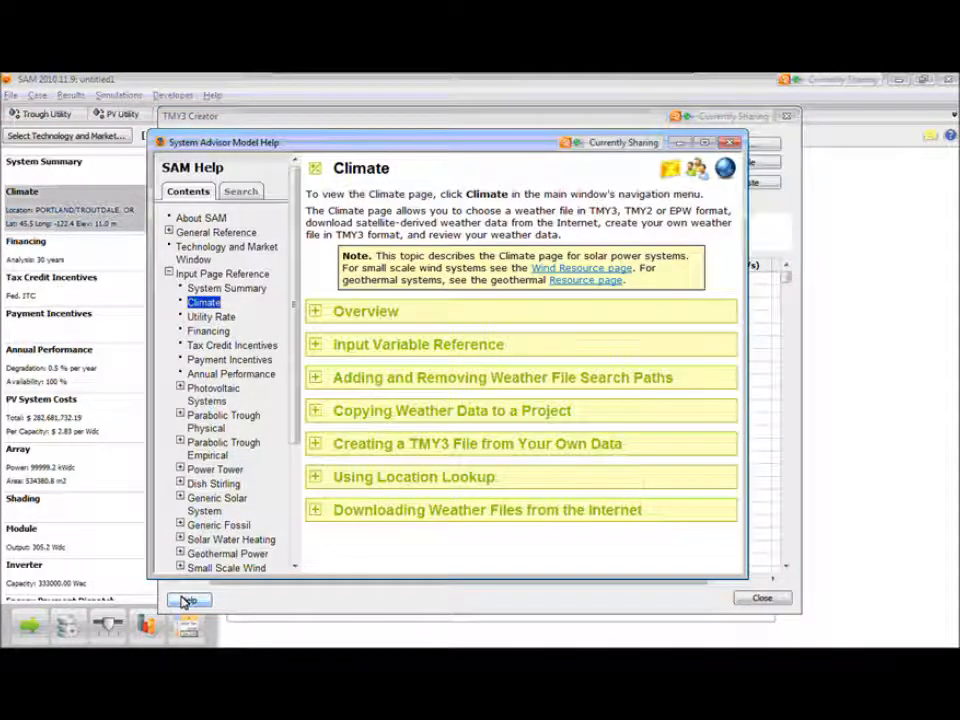
click(318, 448)
scroll(318, 448, down, 10)
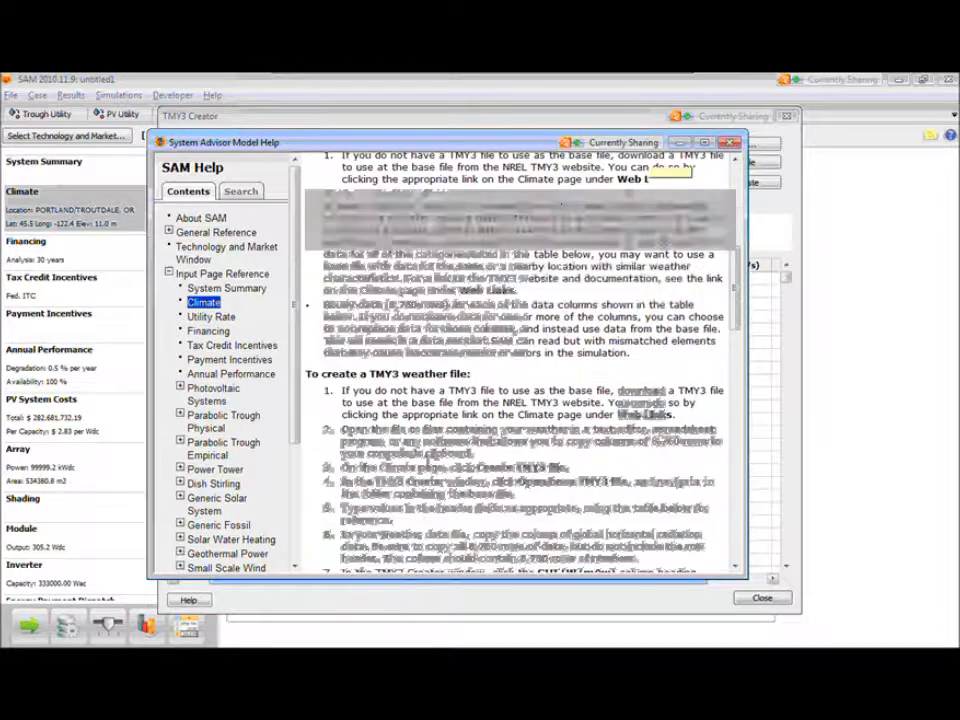
scroll(428, 468, down, 10)
scroll(428, 468, down, 10)
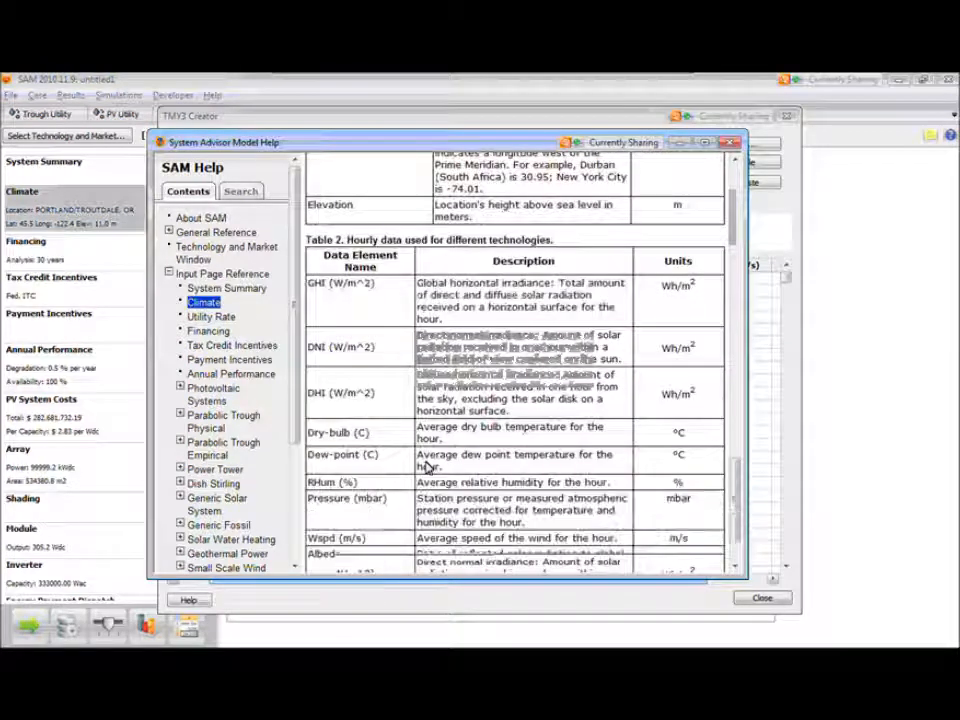
drag(751, 450, 889, 460)
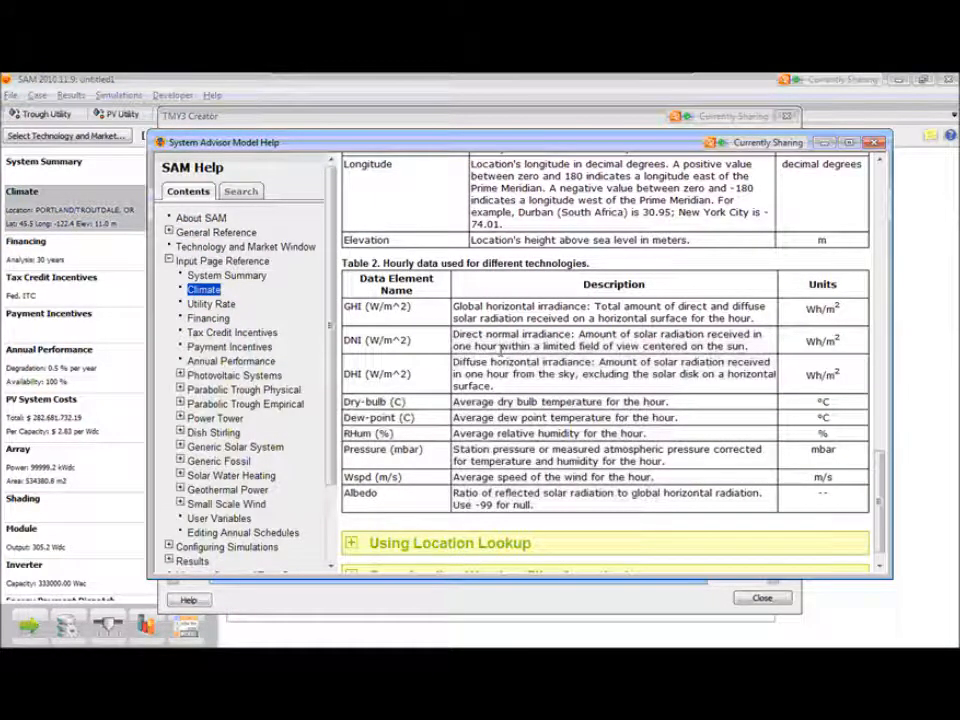
scroll(500, 347, down, 1)
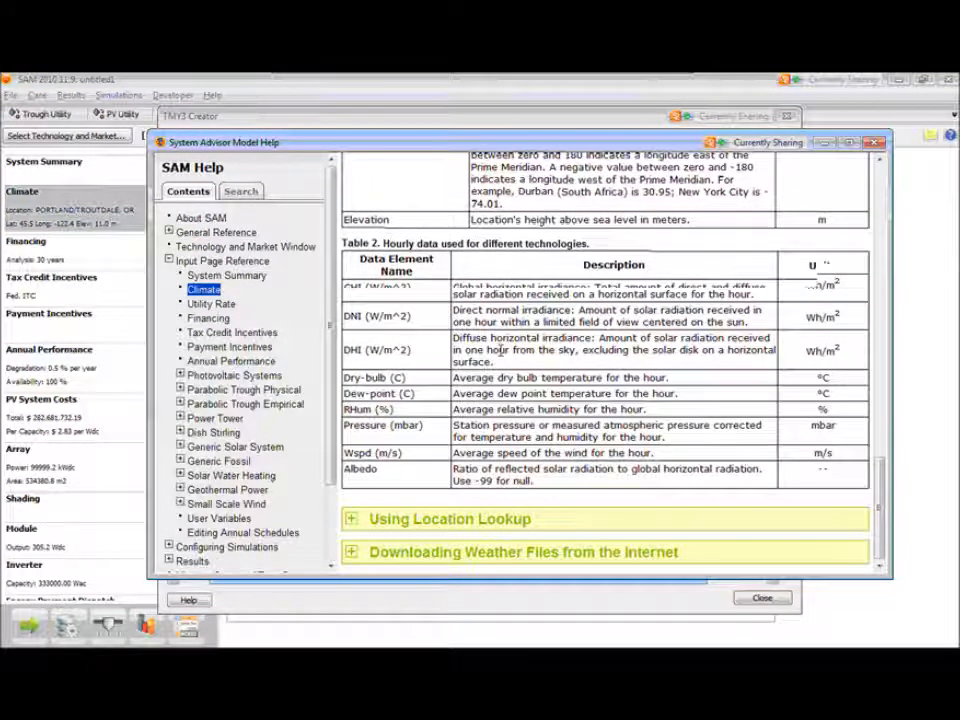
scroll(490, 350, up, 5)
scroll(490, 350, up, 6)
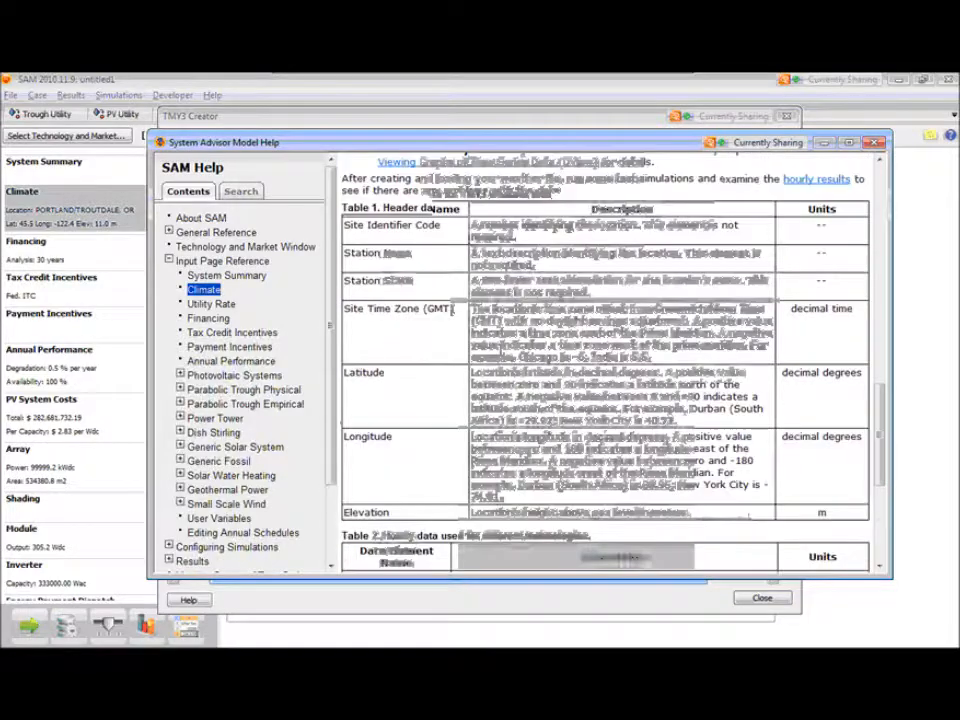
scroll(605, 360, down, 9)
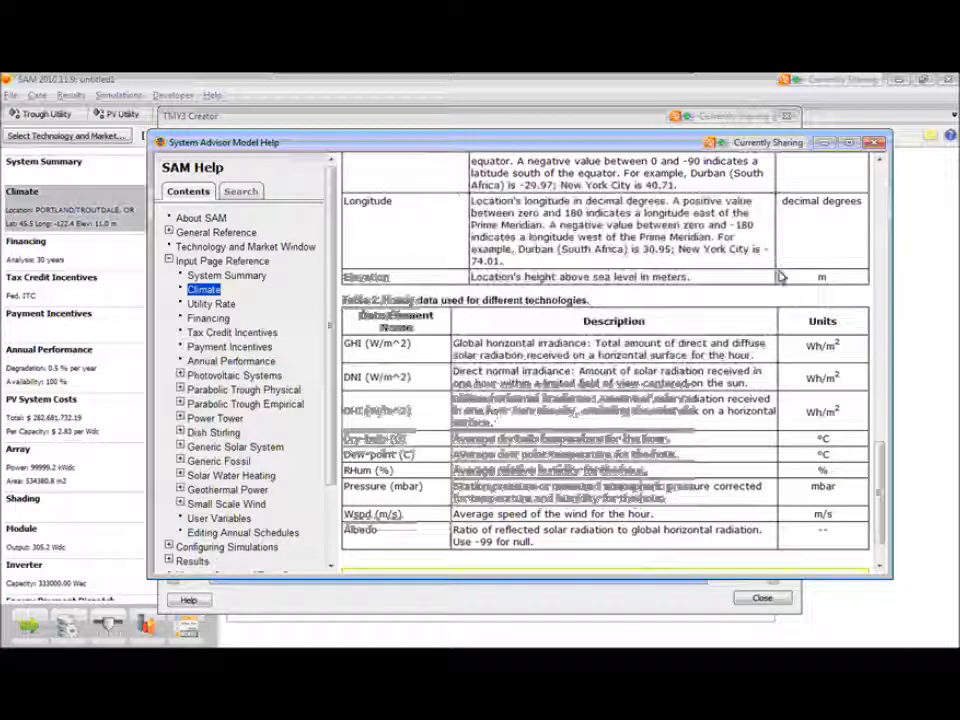
click(933, 324)
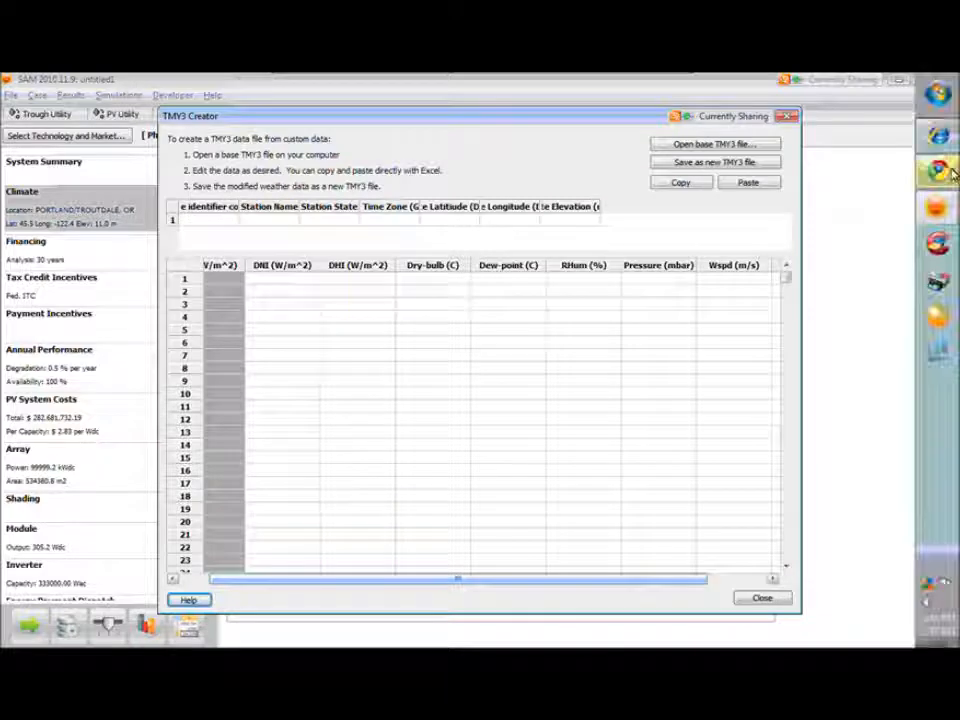
Switch to the browser, search the SAM User Group for "tm3 creator", and return to the TMY3 Creator.
click(948, 173)
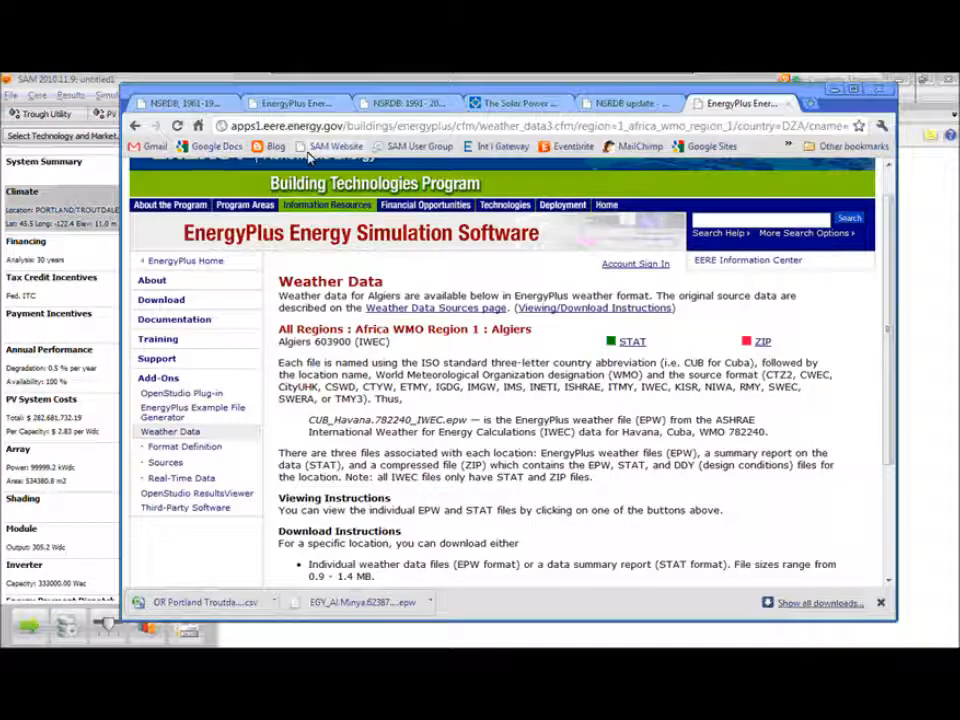
click(396, 147)
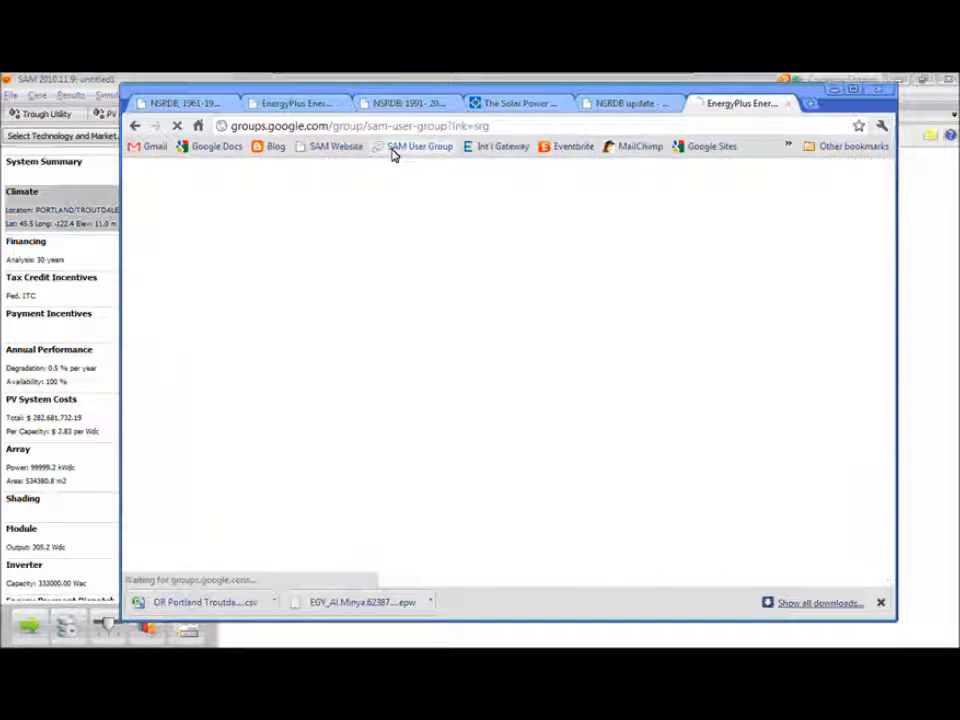
click(621, 224)
text(tm)
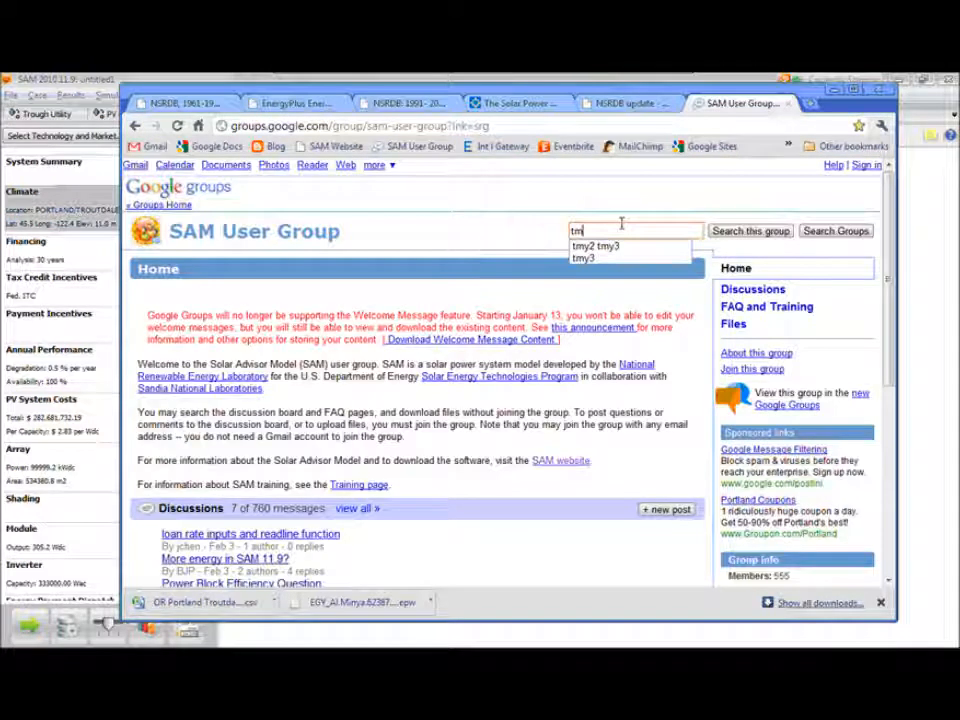
text(3 creator)
key(Return)
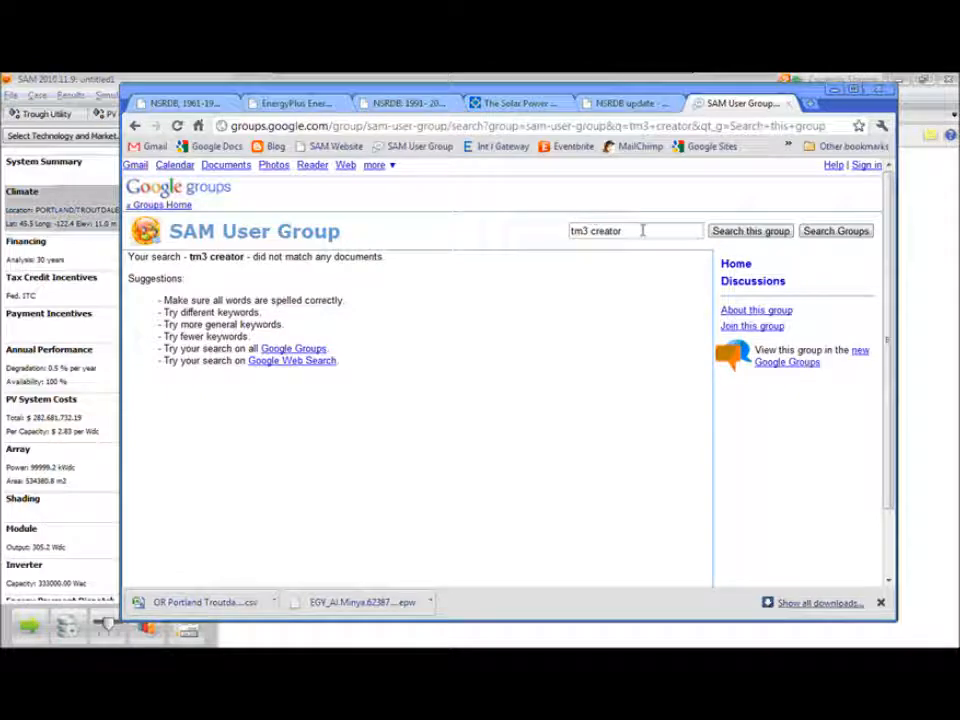
drag(464, 87, 813, 98)
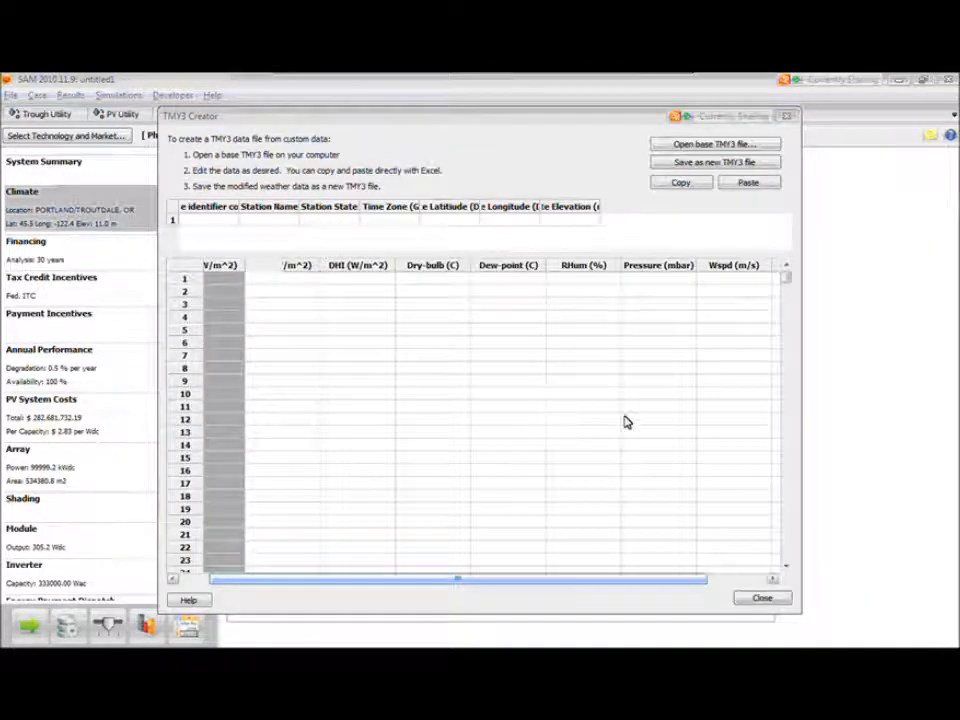
Select the DNI column in the TMY3 Creator's hourly table and close the creator without saving a file.
click(283, 281)
click(288, 266)
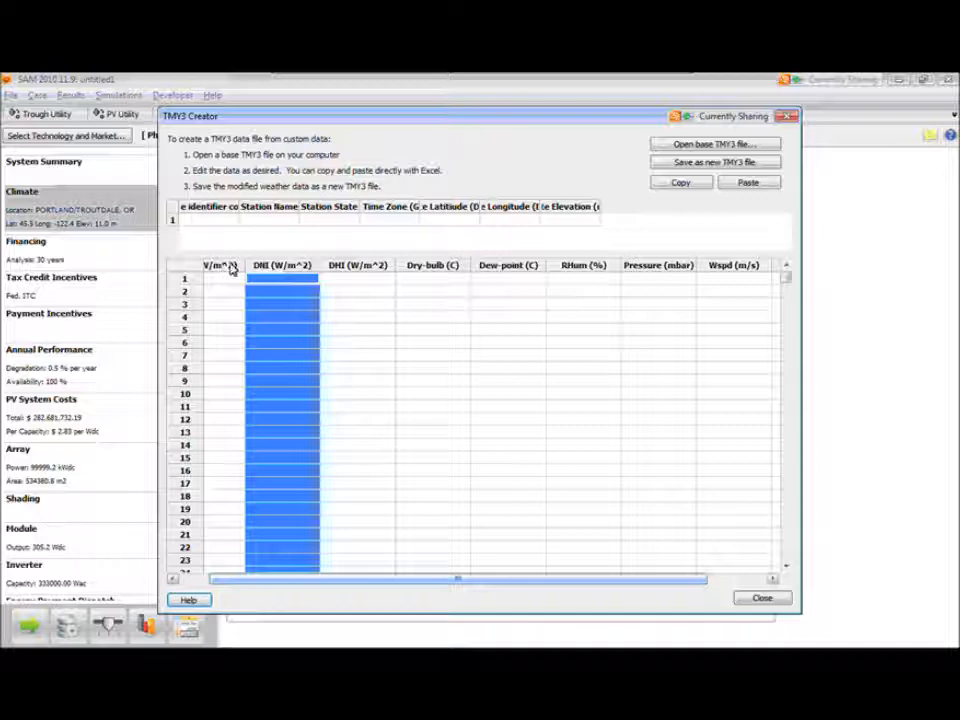
click(791, 118)
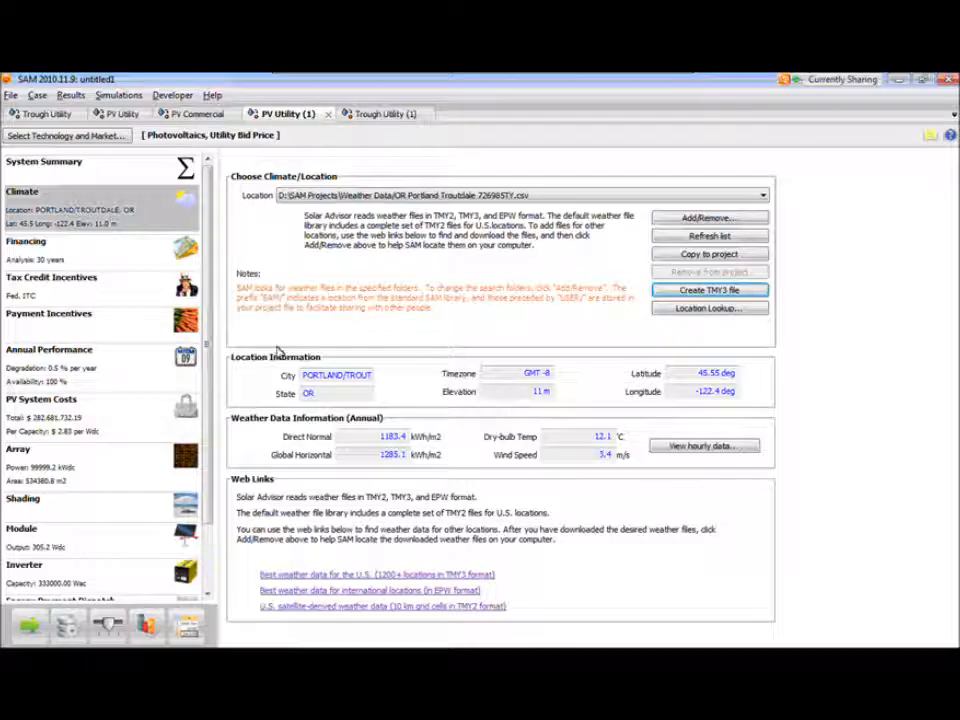
Review the latest attendee questions in the web meeting's Q&A list and return to the Climate page.
mouse_move(388, 77)
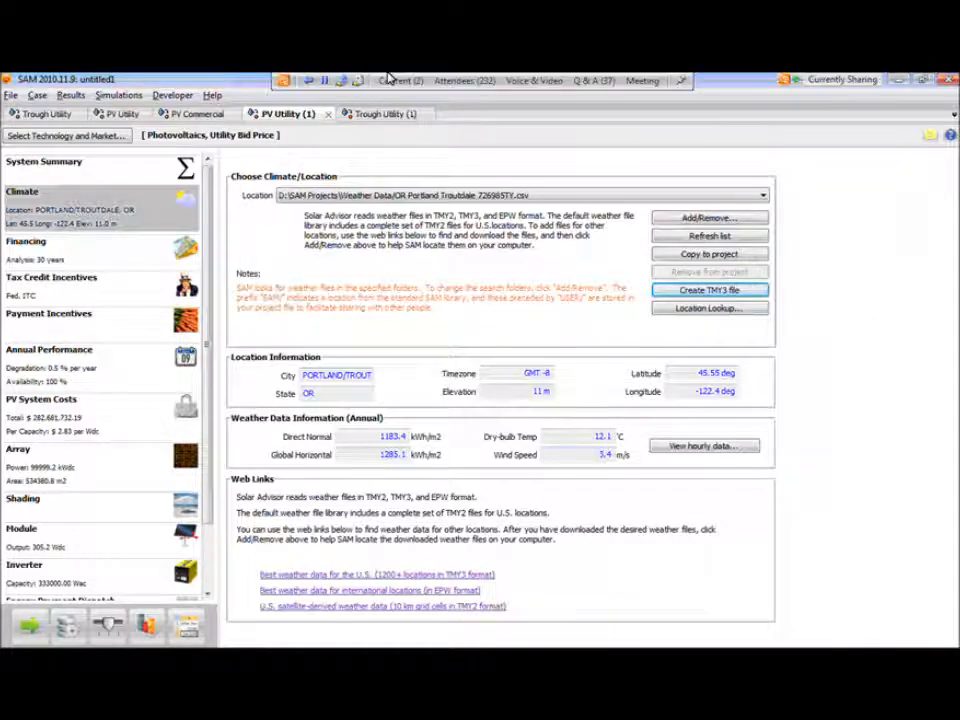
click(586, 80)
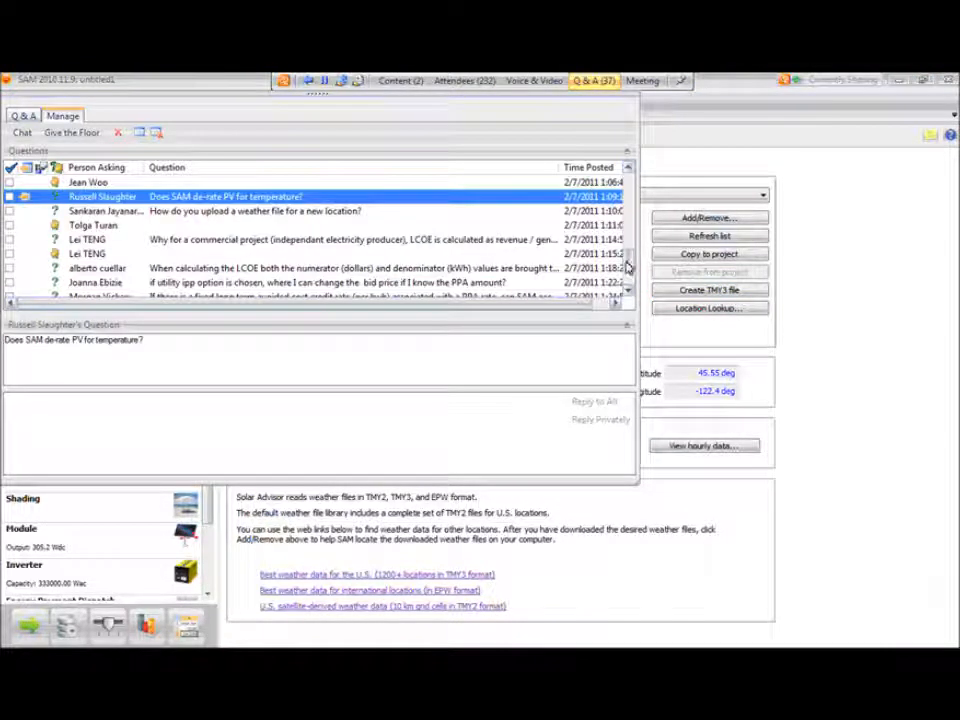
drag(627, 268, 627, 287)
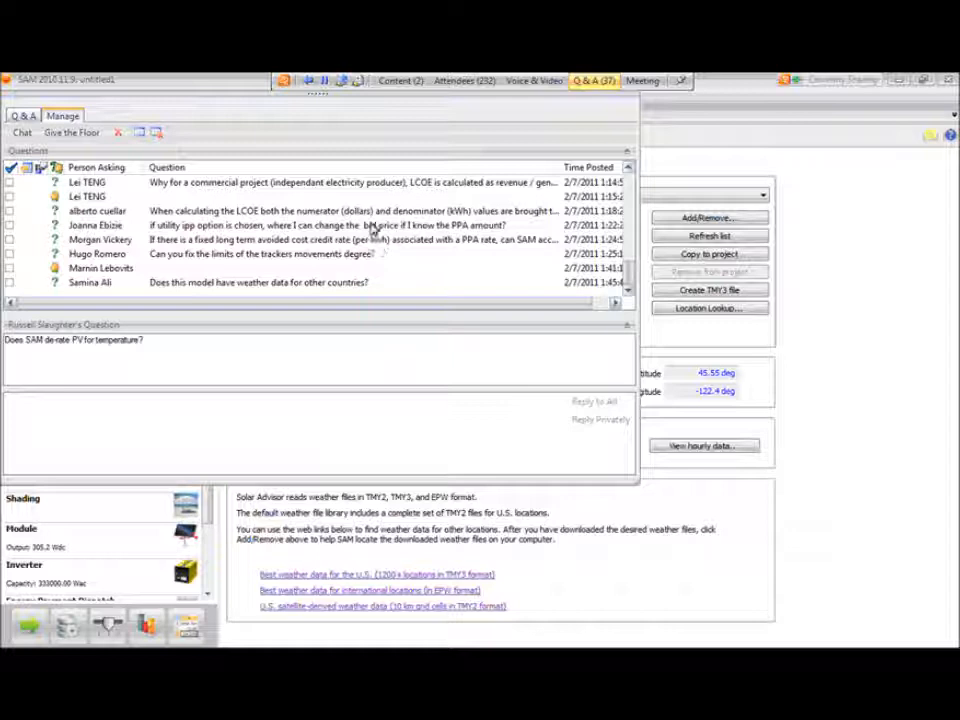
click(876, 345)
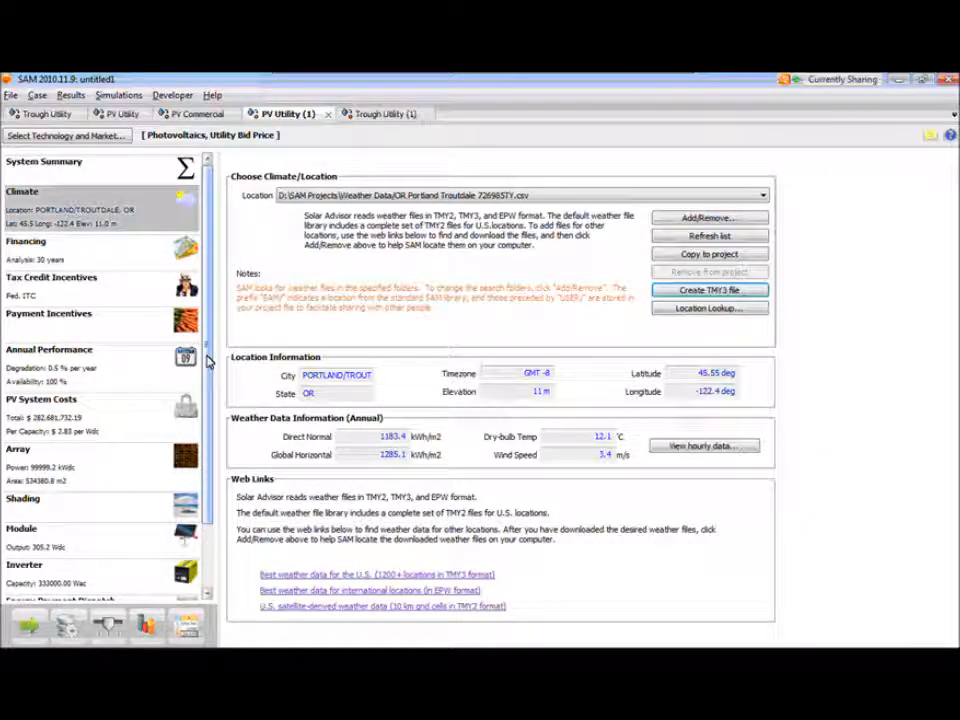
Go to the Module page and choose SAM/Sandia Modules/AstroPower AP-110 [ 2001] as the PV module.
drag(208, 362, 220, 451)
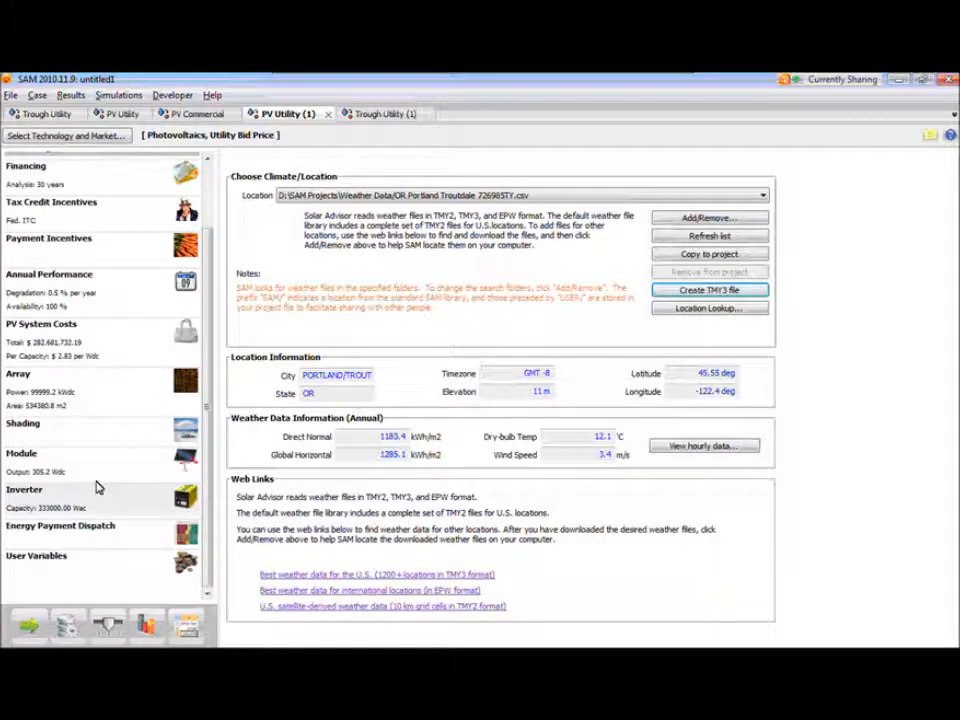
click(101, 449)
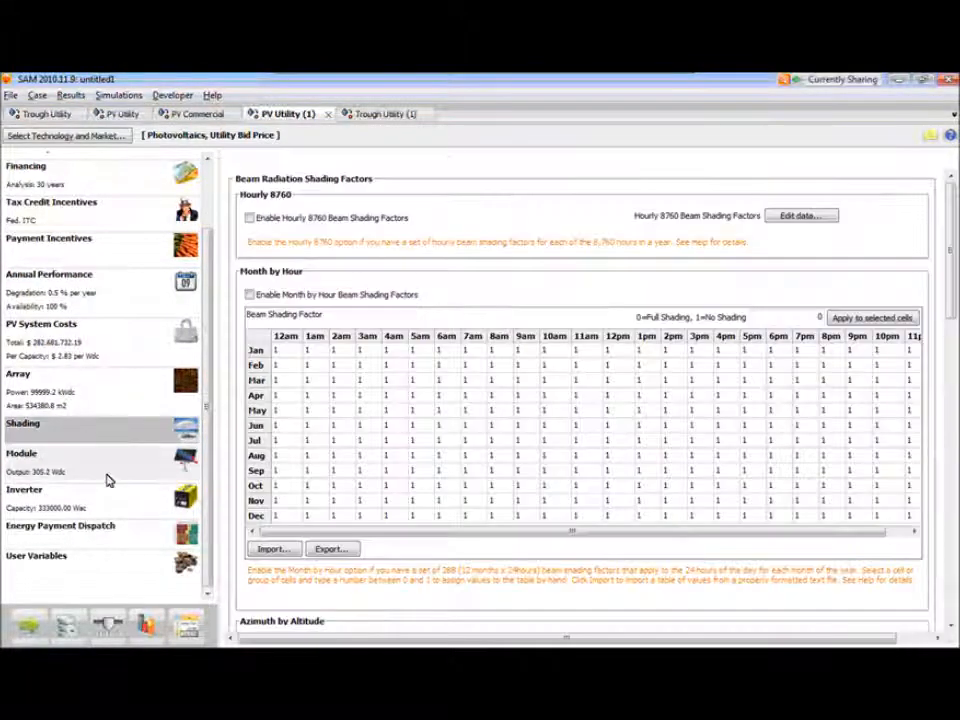
click(108, 478)
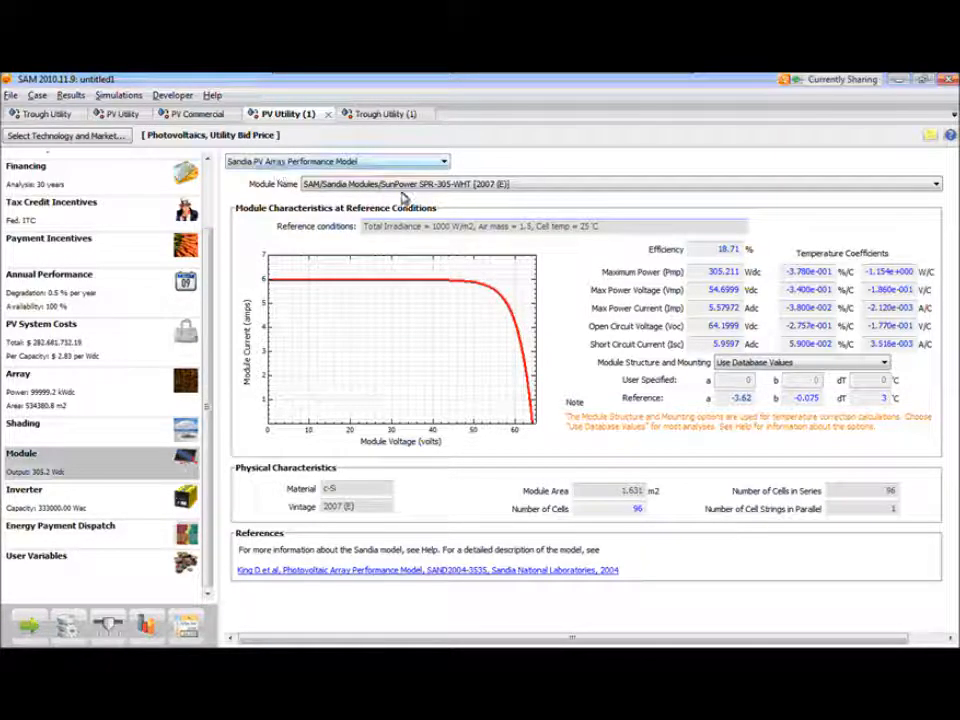
click(816, 186)
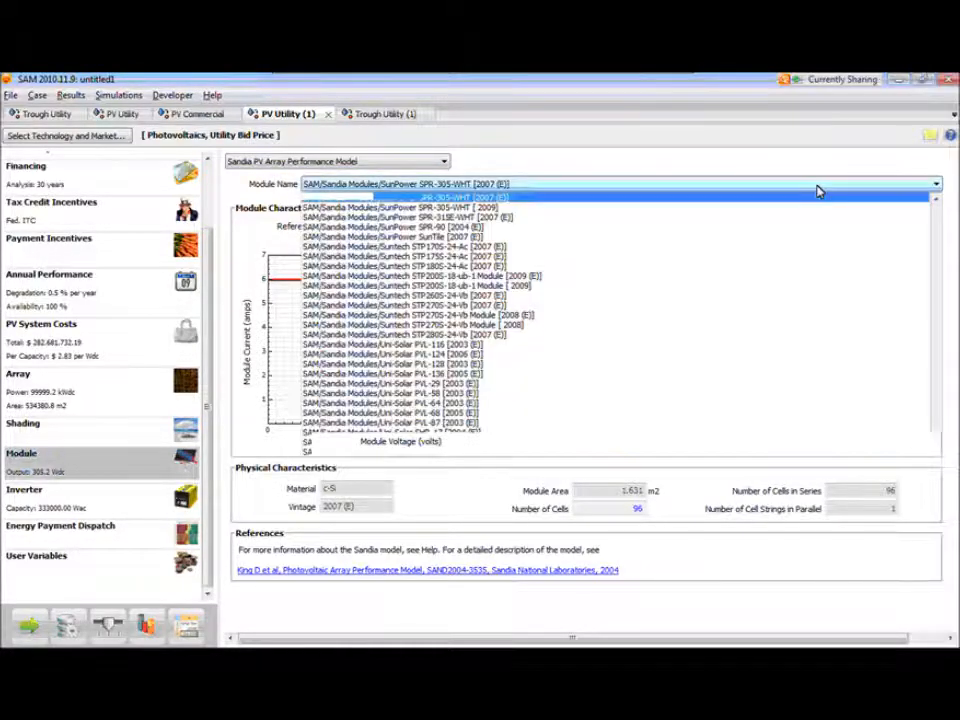
drag(937, 461, 940, 325)
scroll(600, 340, up, 5)
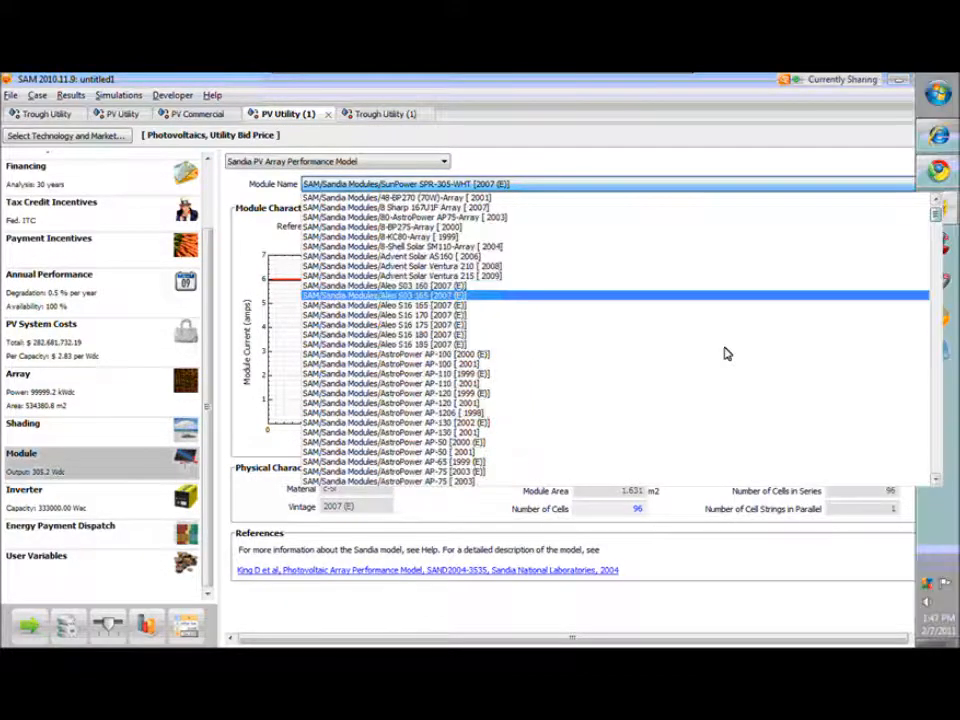
click(679, 393)
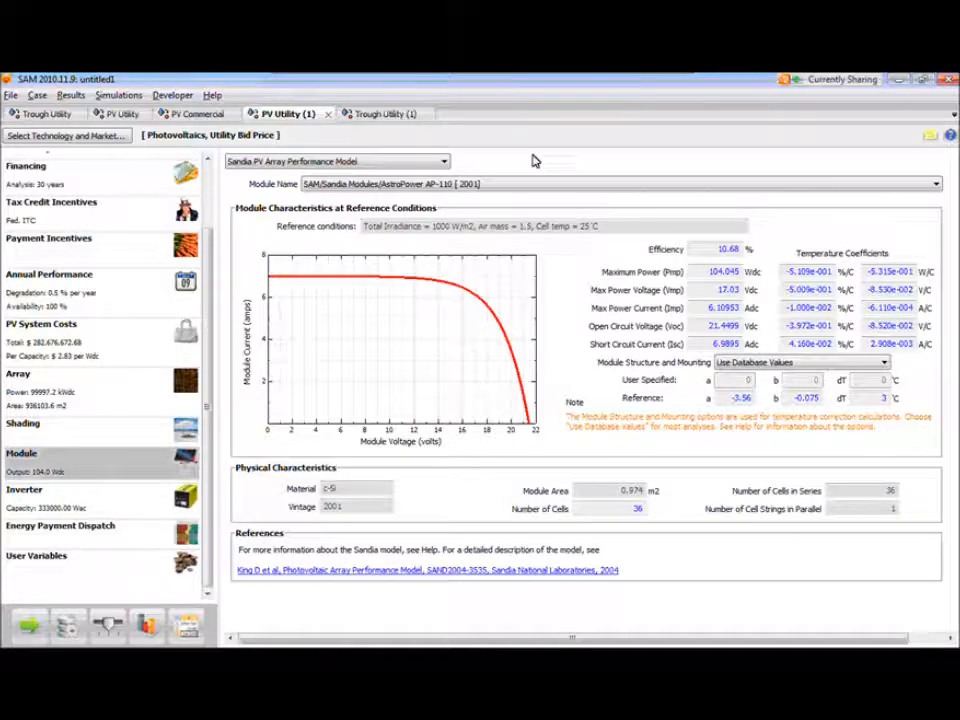
Set the Sandia module to AstroPower APX-130 [ 2001] and replace it with BP Solar BP3125 [2003 (E)].
click(537, 188)
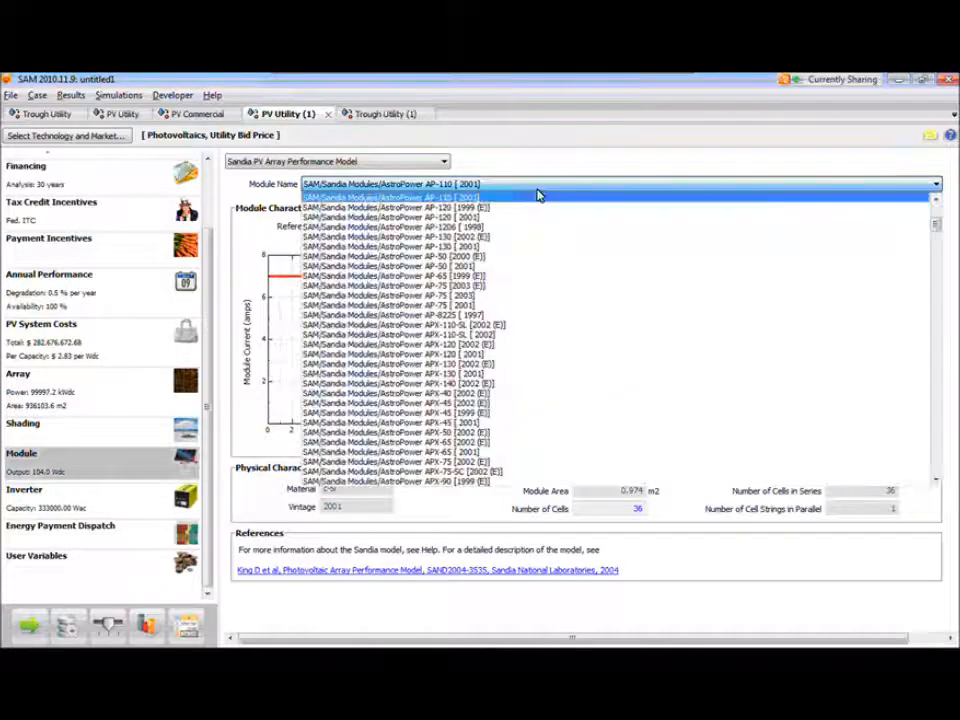
click(416, 374)
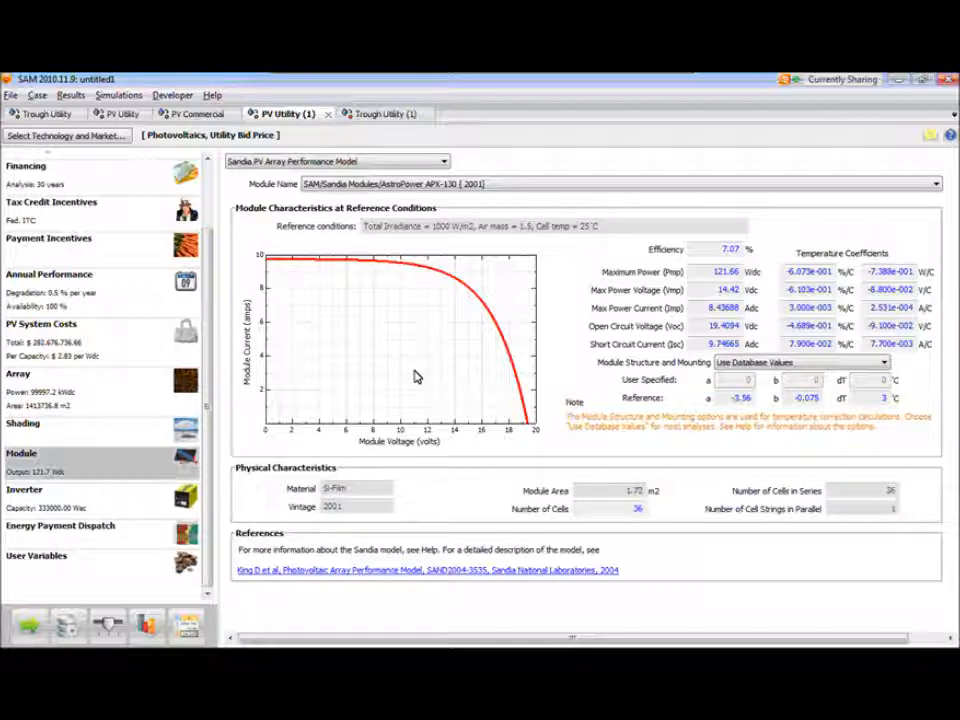
click(638, 186)
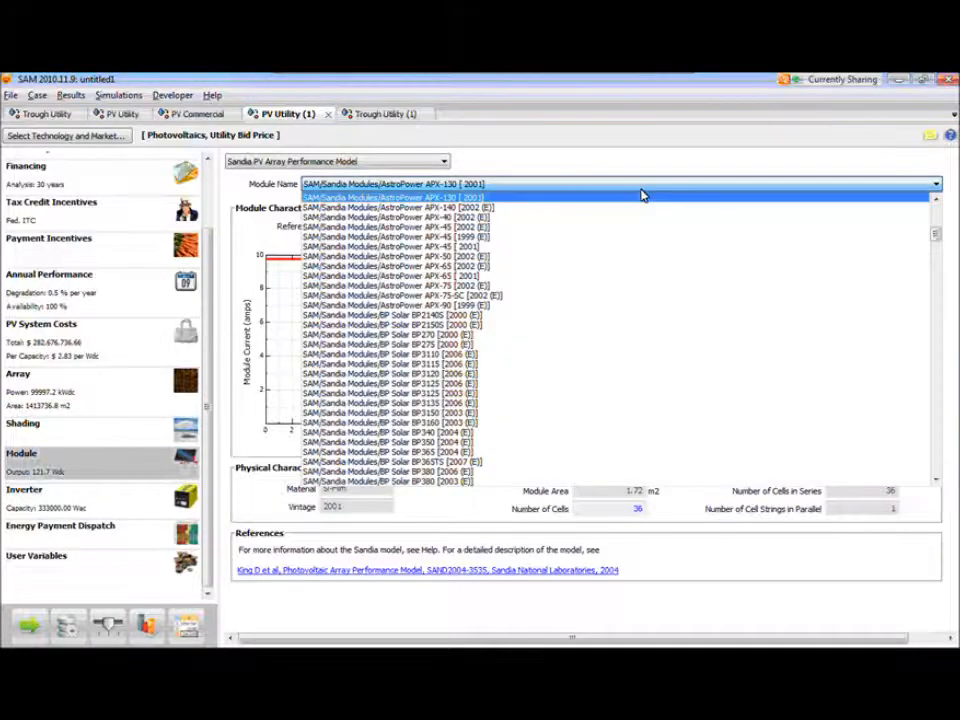
click(606, 394)
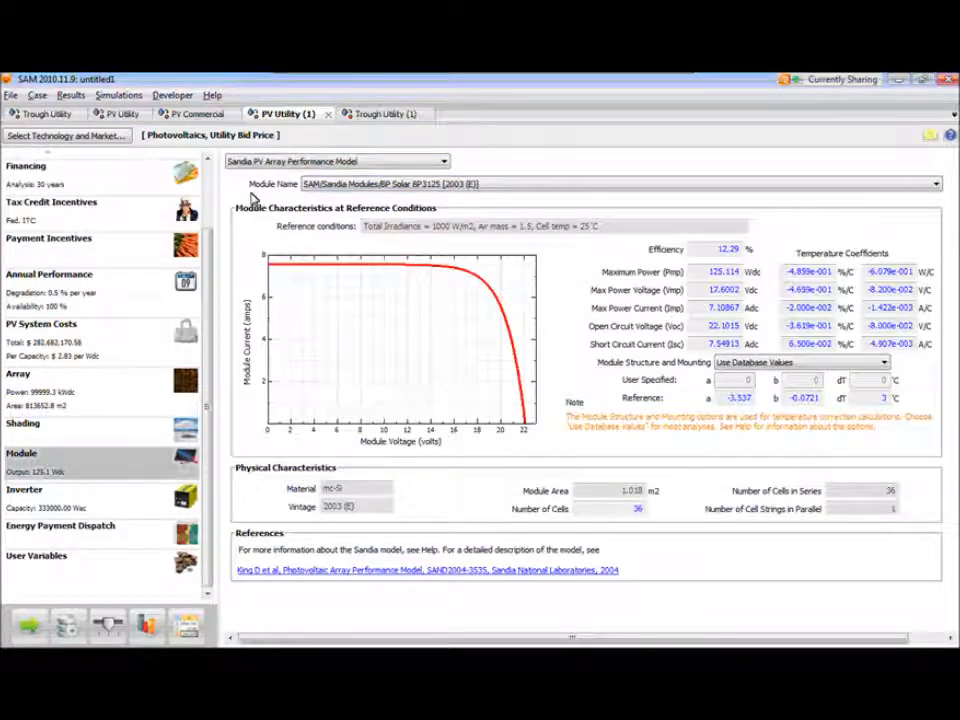
Switch to the CEC Performance Model and choose Aavid Thermalloy ASMP-180M, followed by Tianwei New Energy (Chengdu) PV Module TW200(28)P.
click(270, 165)
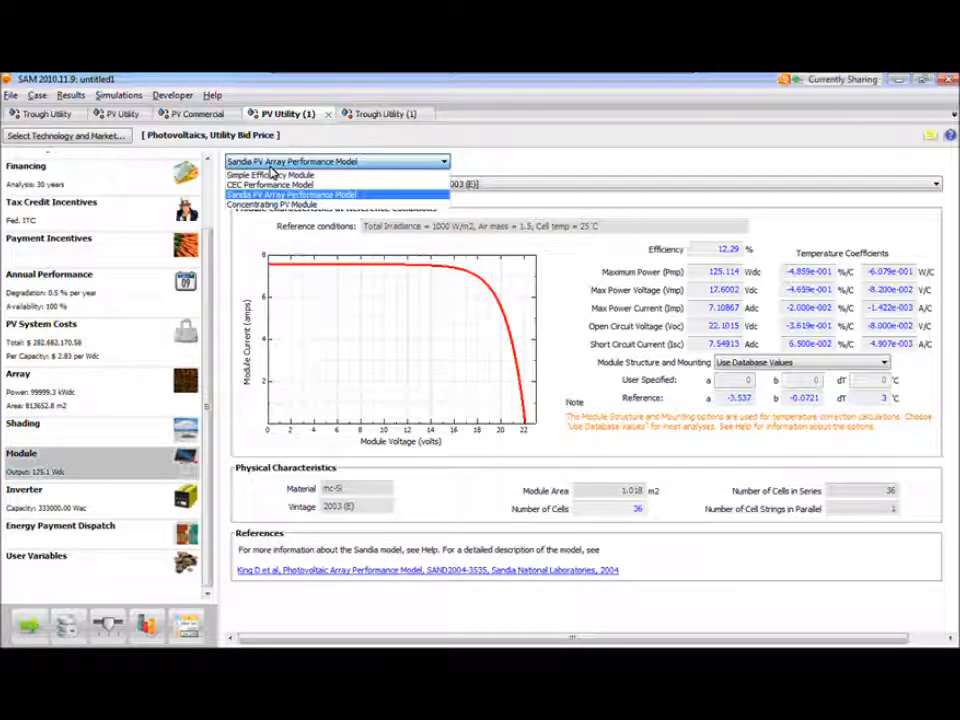
click(270, 186)
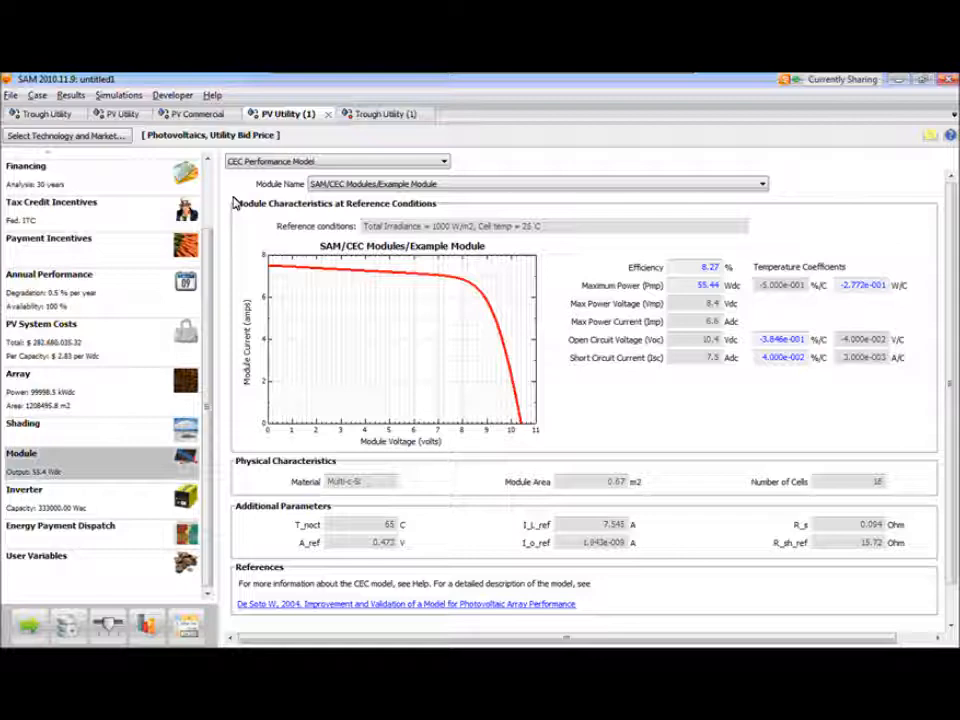
click(569, 185)
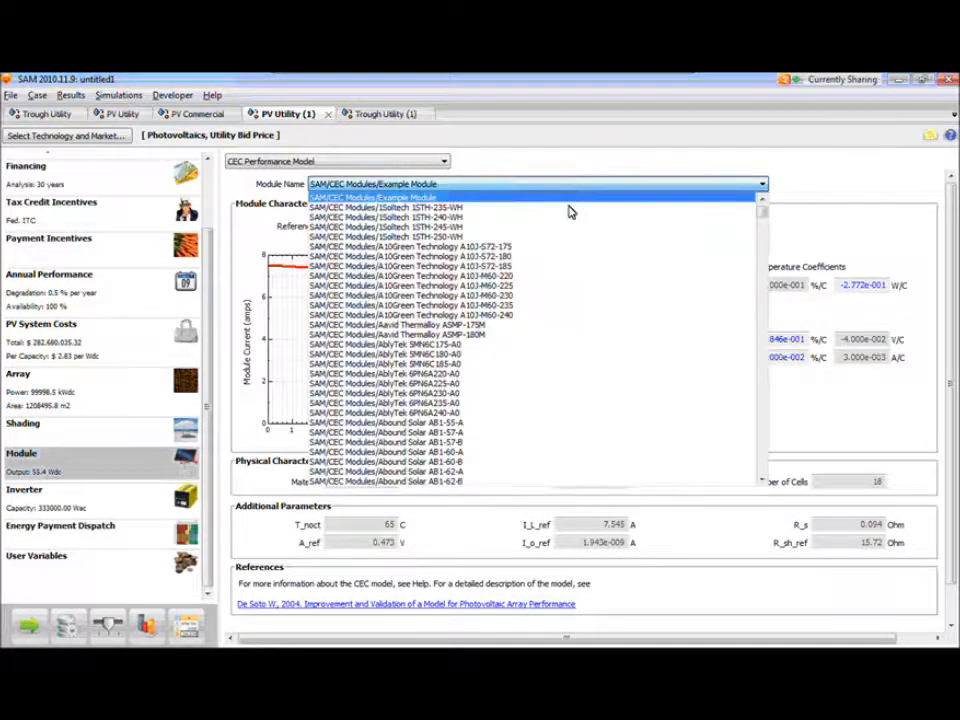
click(565, 336)
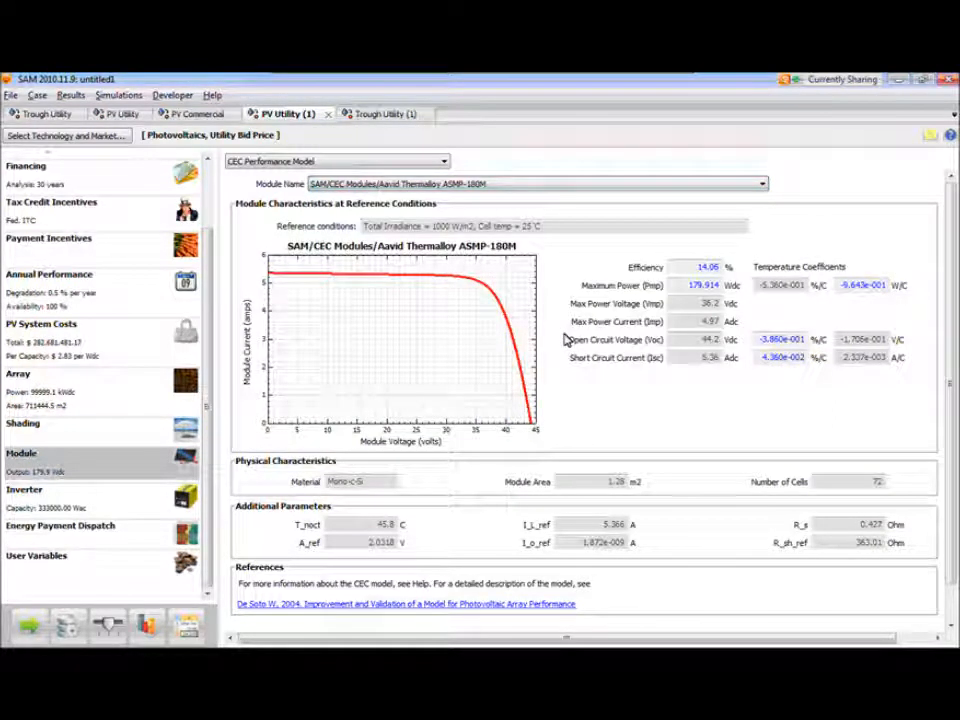
click(762, 186)
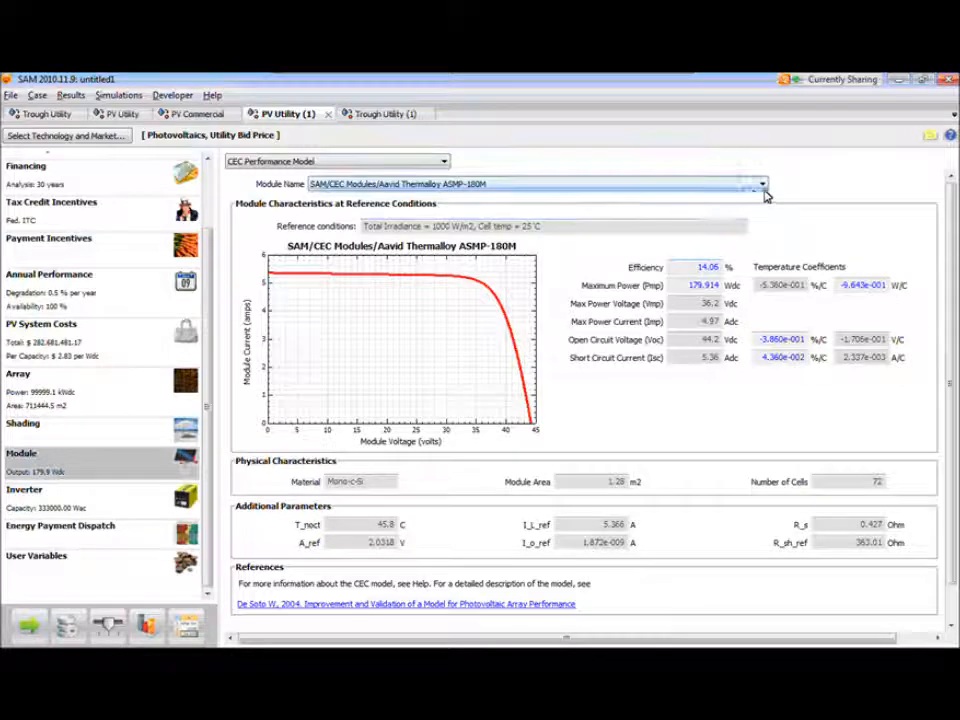
drag(763, 216, 797, 448)
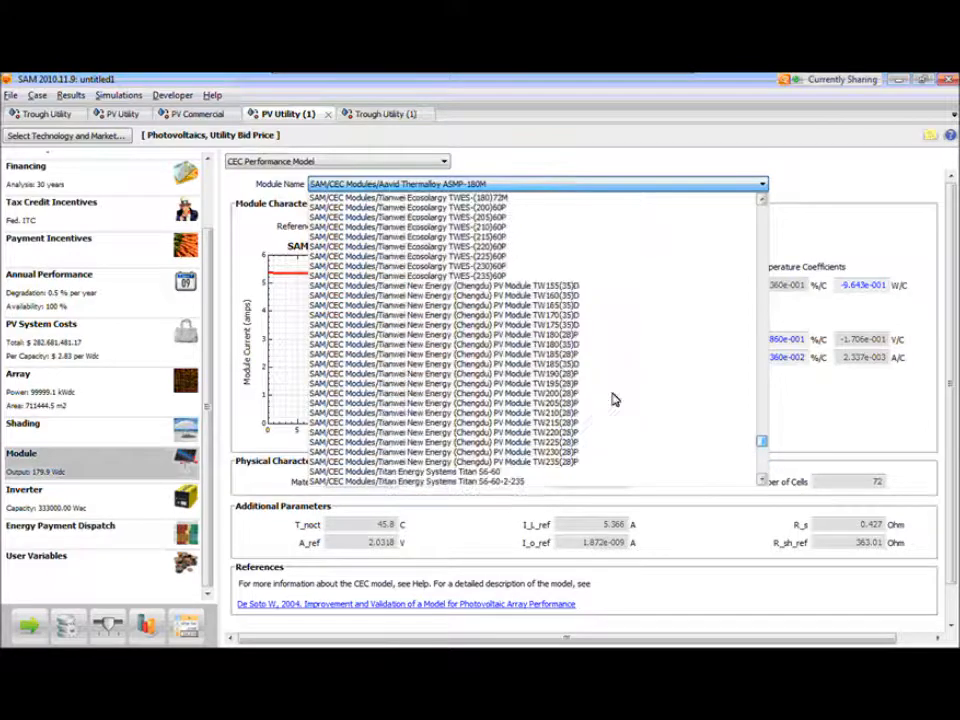
click(617, 395)
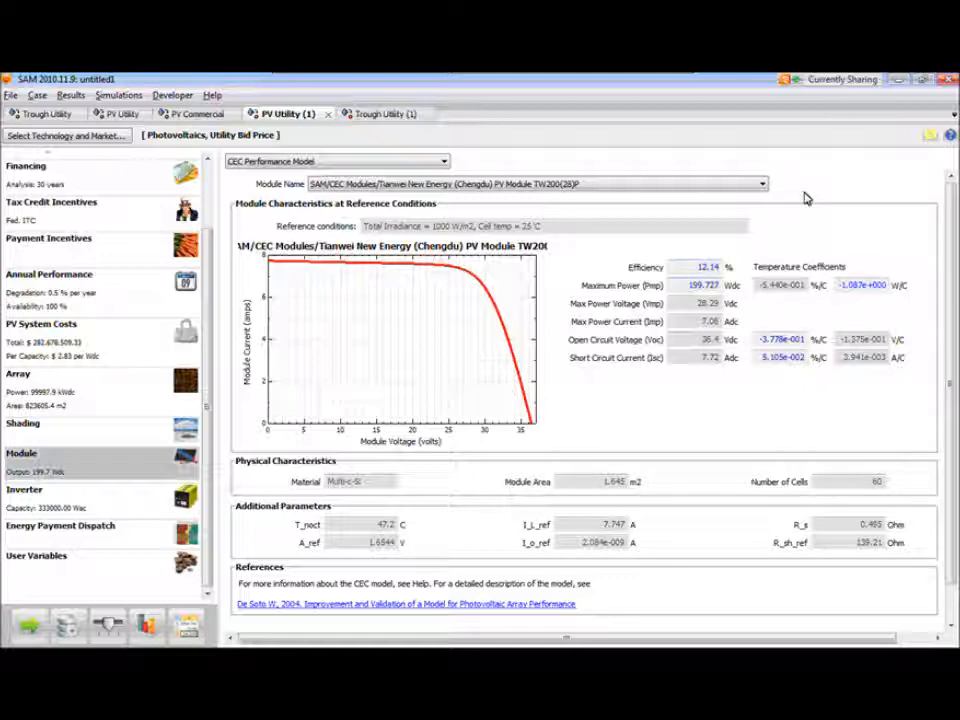
Return to the Sandia PV Array Performance Model and choose BP Solar BP980 [2001 (E)] as the module.
click(271, 163)
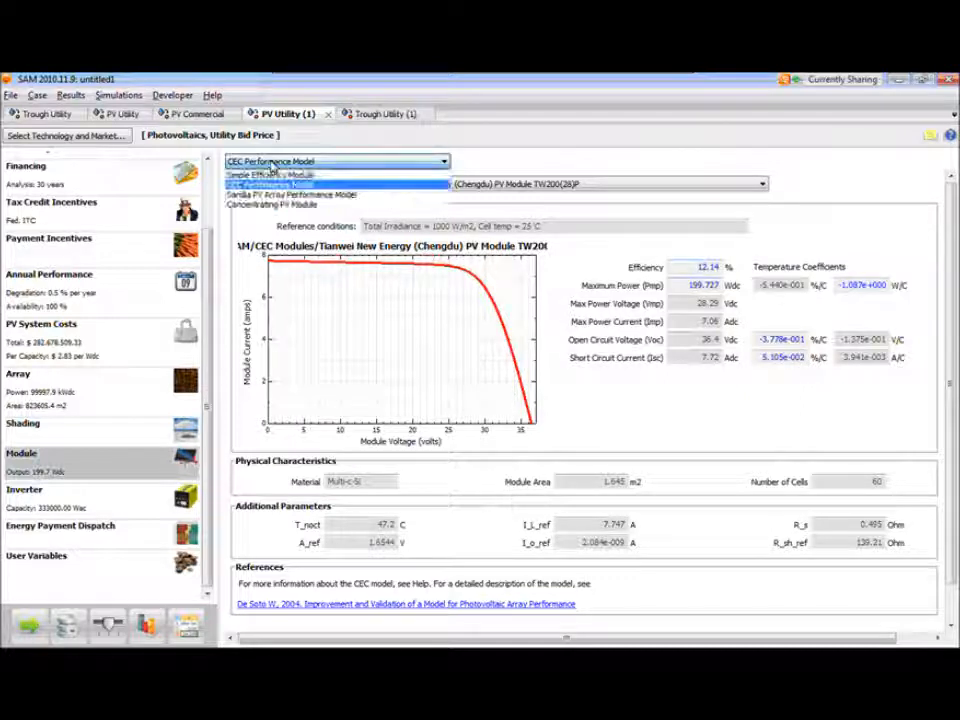
click(274, 185)
click(279, 162)
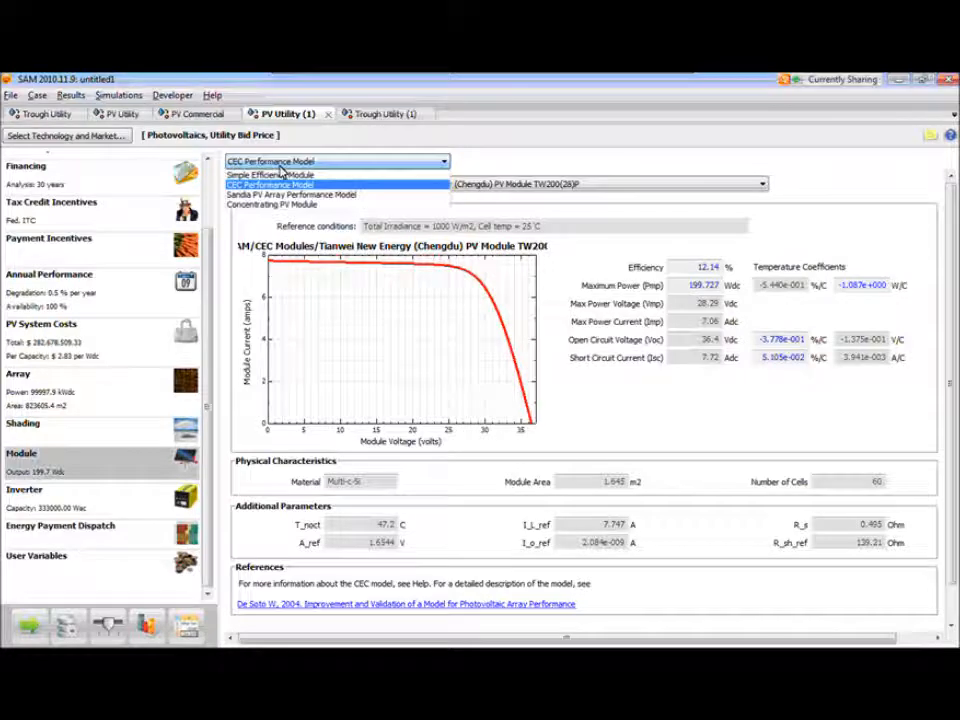
click(287, 195)
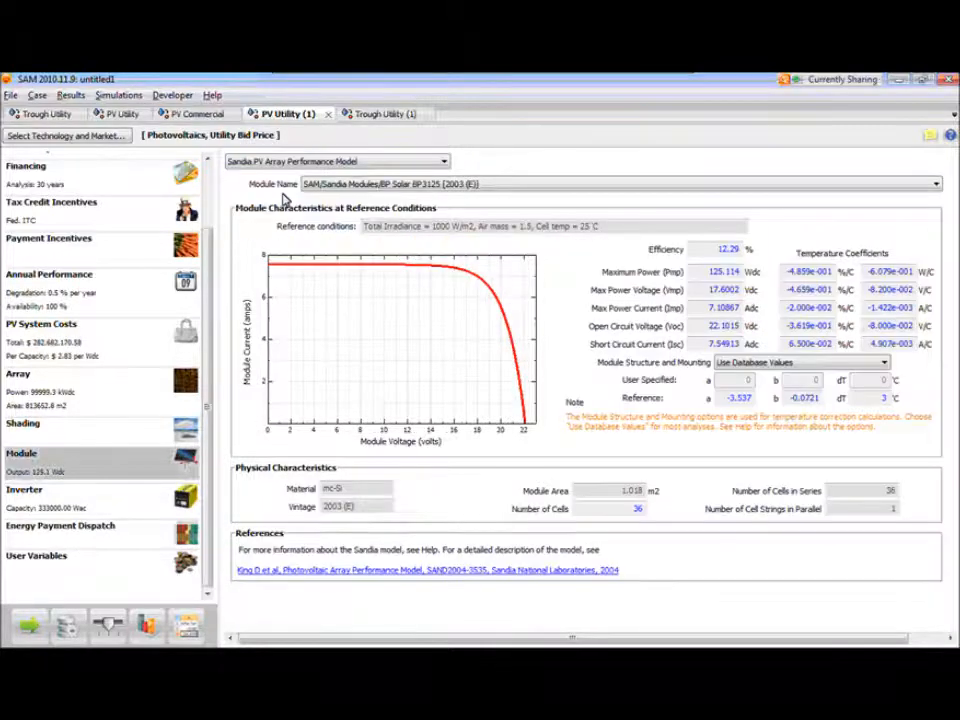
click(365, 190)
click(382, 436)
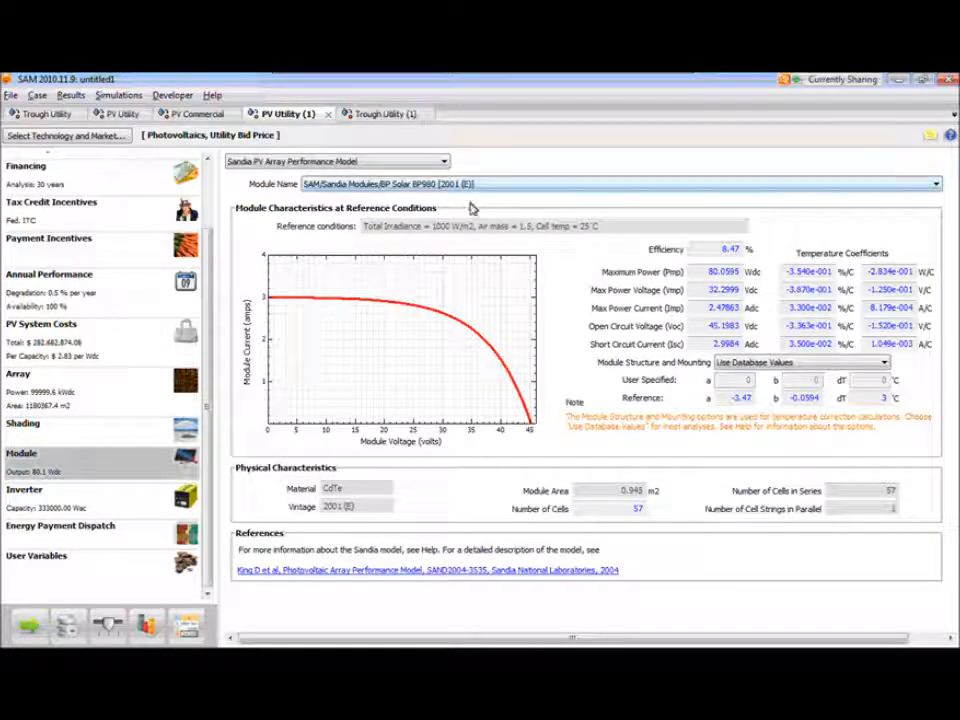
Alternate between the CEC and Sandia performance models to compare their module data and reference documents, ending on the CEC model.
click(371, 163)
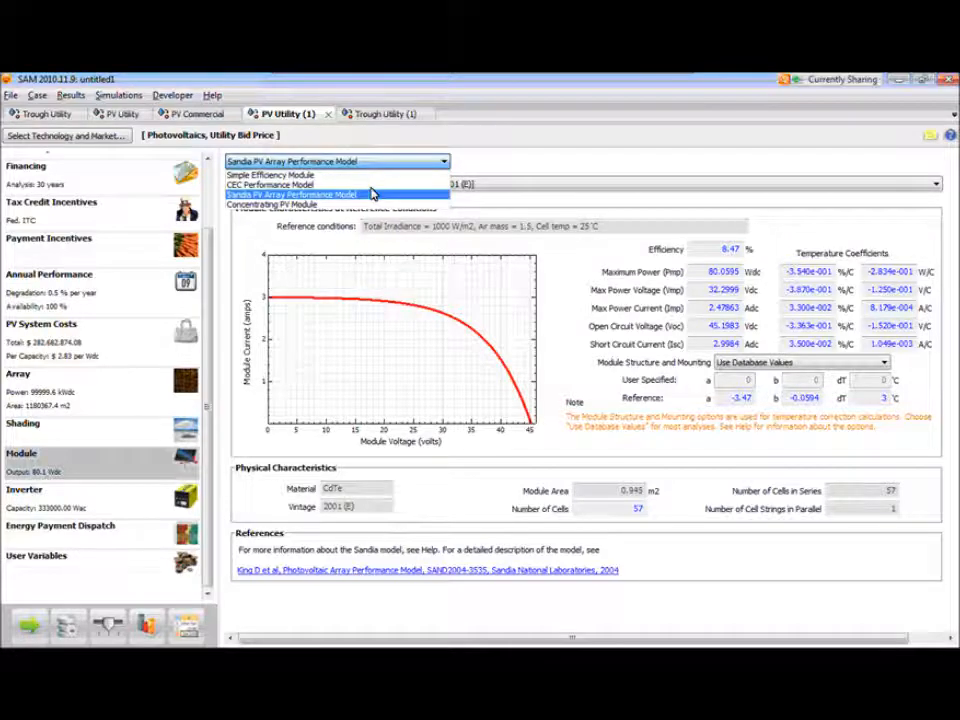
click(373, 185)
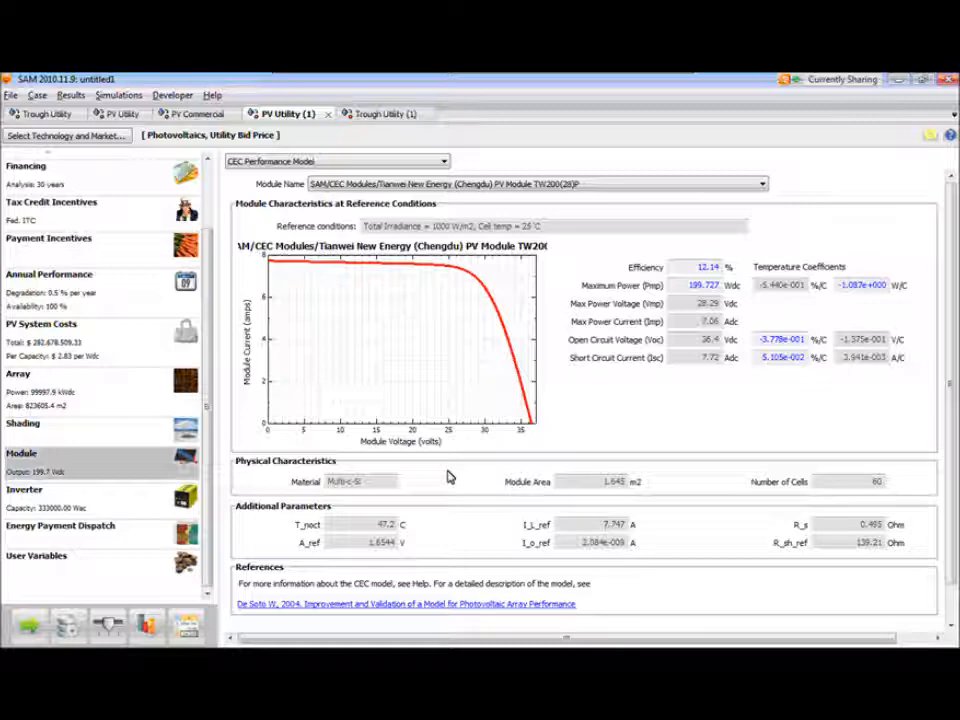
click(330, 186)
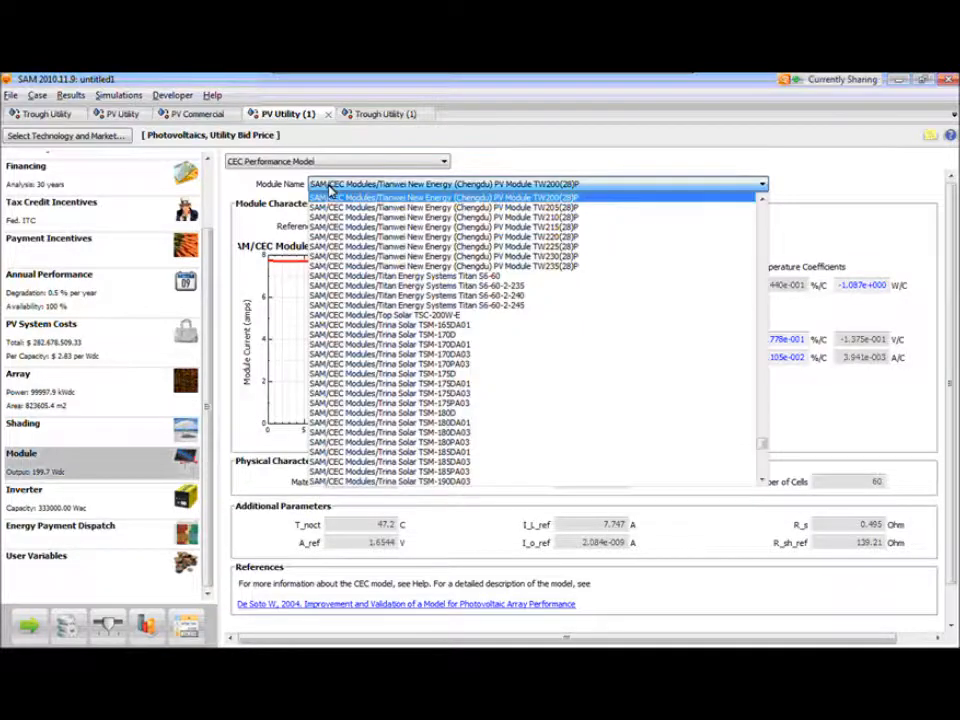
click(330, 164)
click(330, 164)
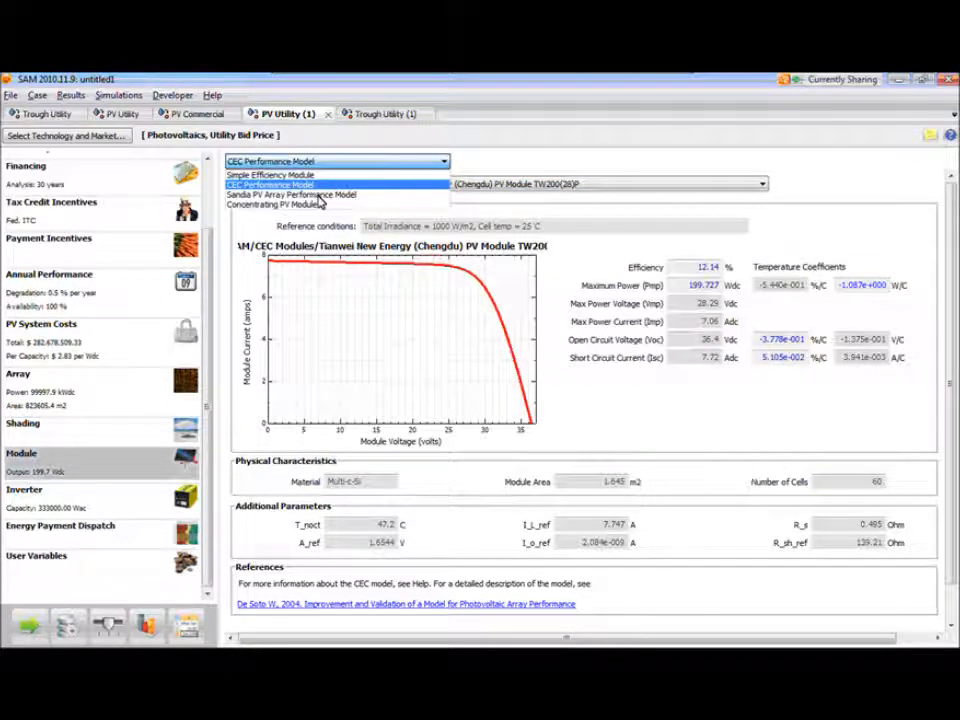
click(320, 196)
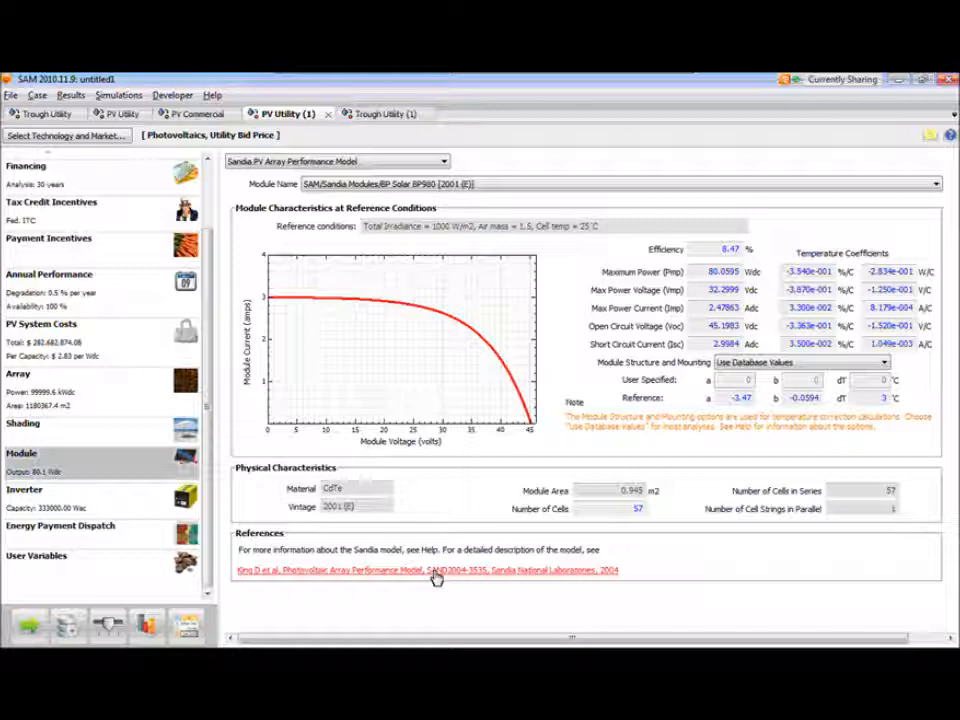
click(250, 164)
click(258, 185)
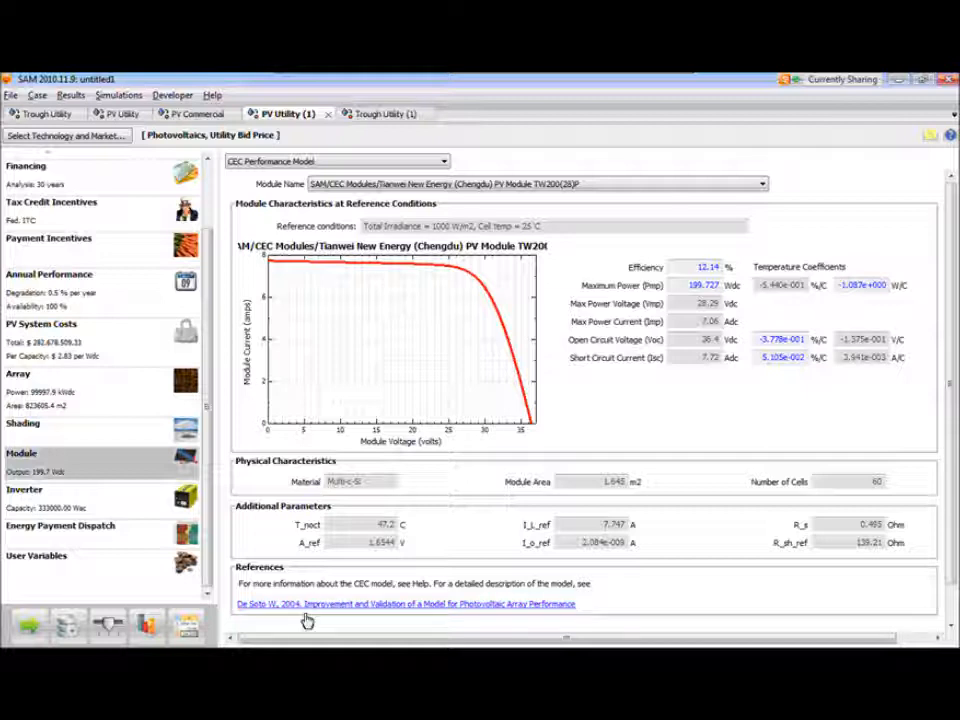
Switch the module model to Simple Efficiency Module and review its radiation and efficiency table and the mounting options.
click(257, 162)
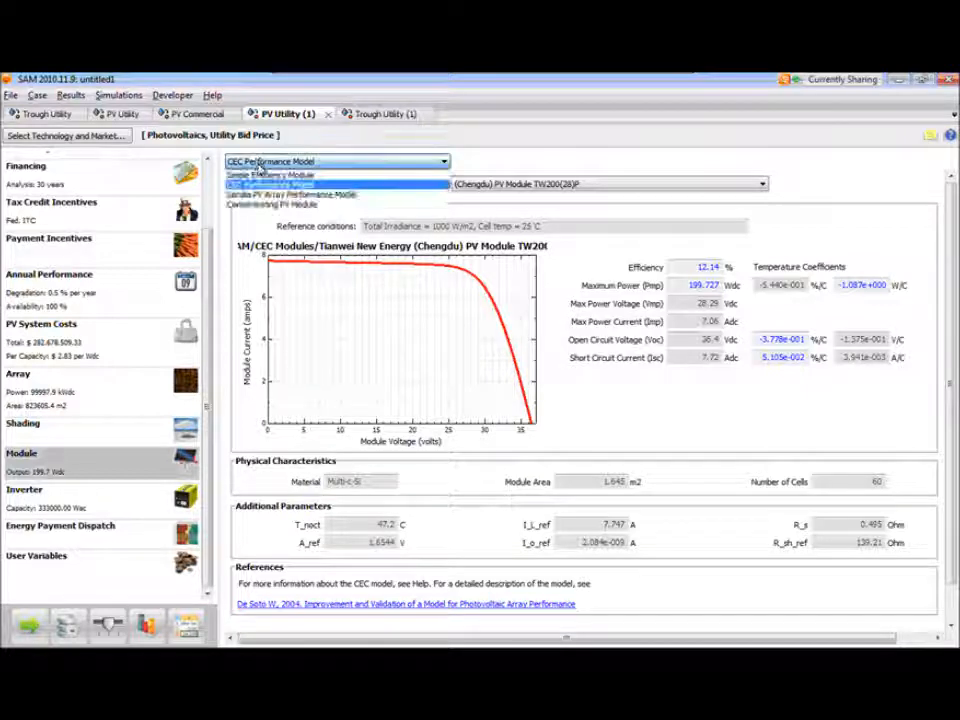
click(262, 176)
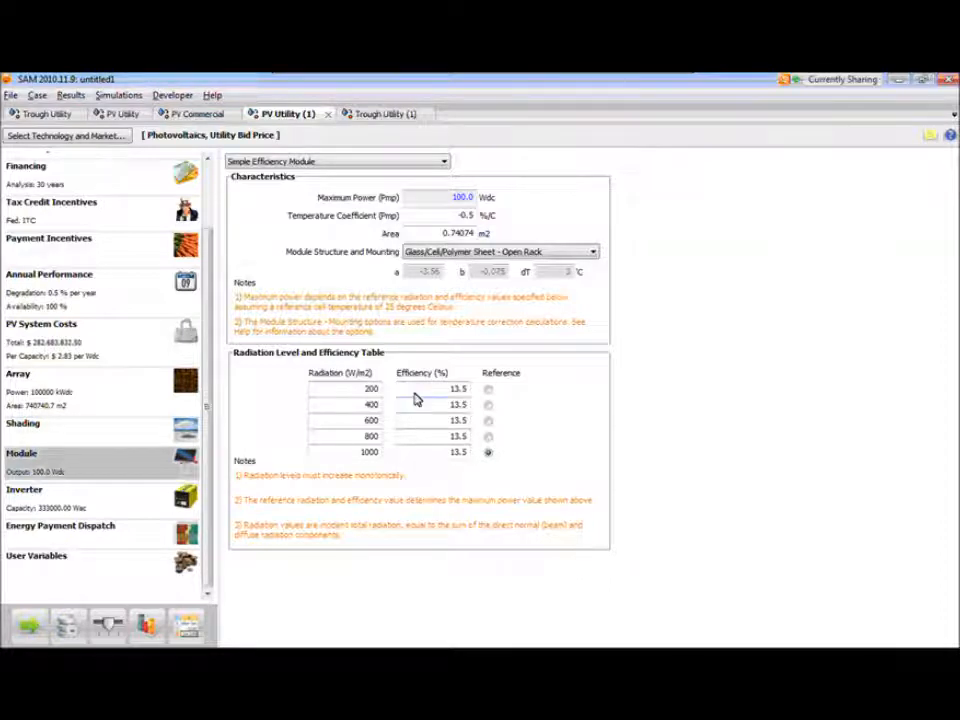
click(343, 396)
click(370, 388)
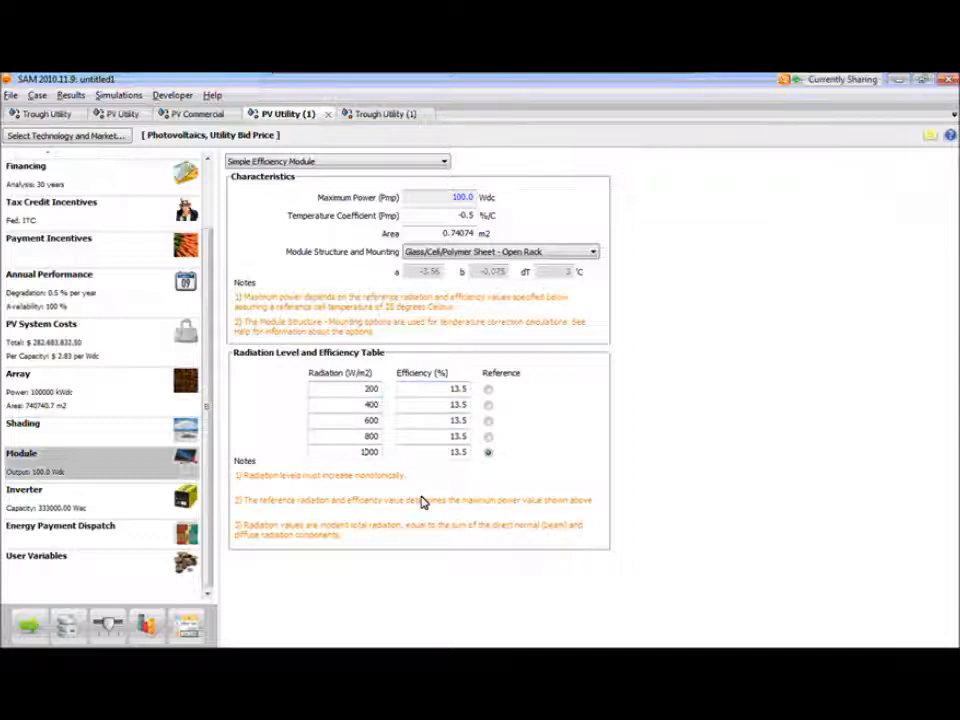
click(559, 255)
click(559, 258)
click(605, 325)
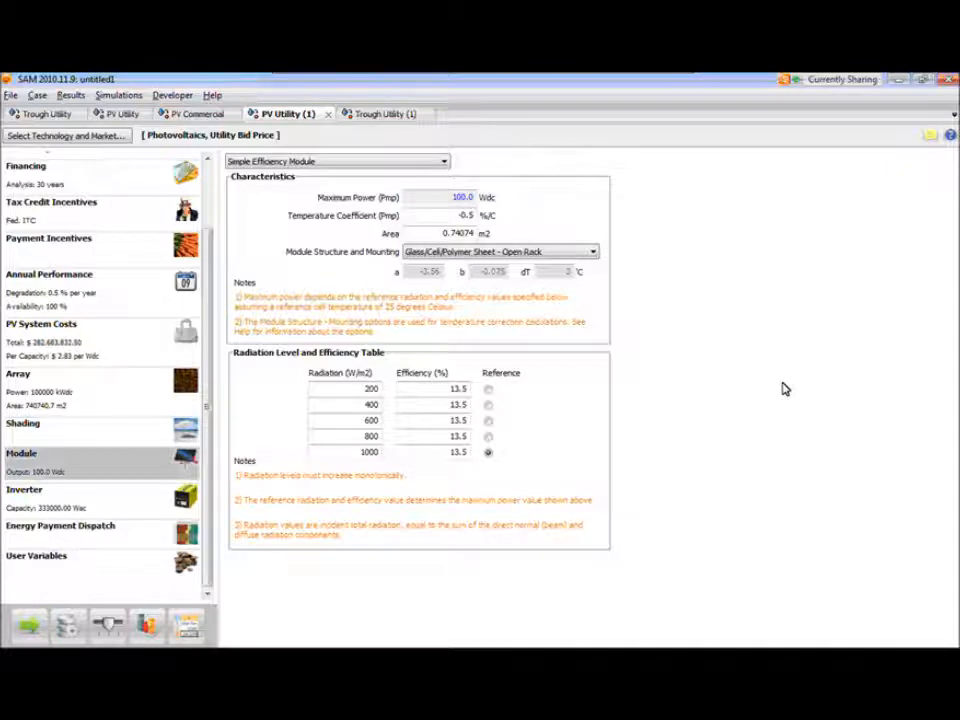
Go to the Inverter page and choose the Sandia inverter Fronius USA, LLC: IG Plus 7.5-1 uni(240) 240V [CEC 2008].
click(114, 512)
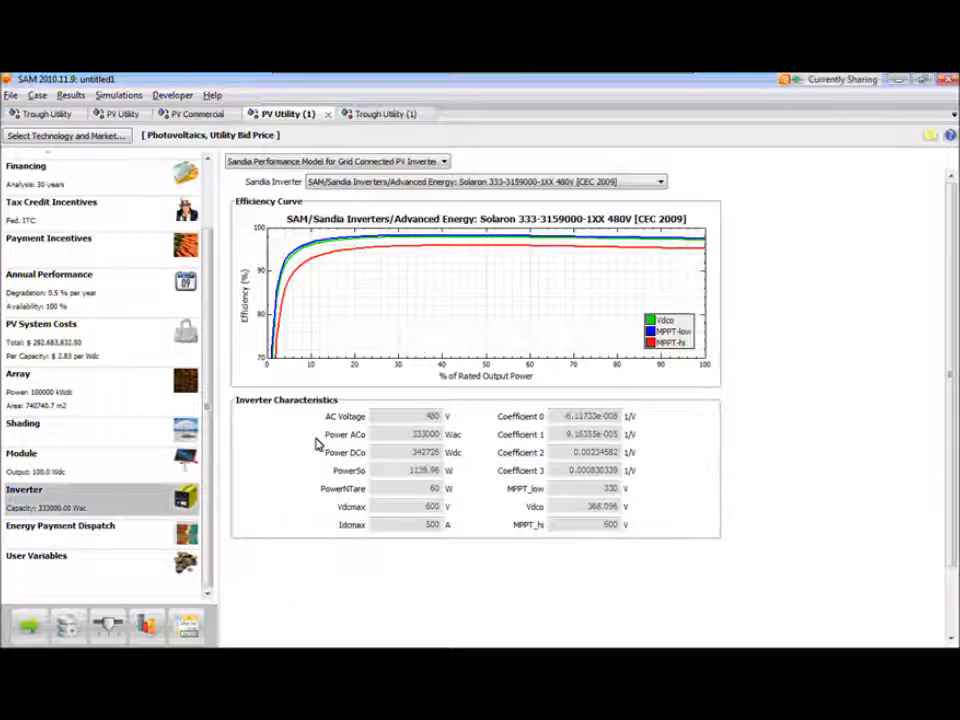
click(380, 164)
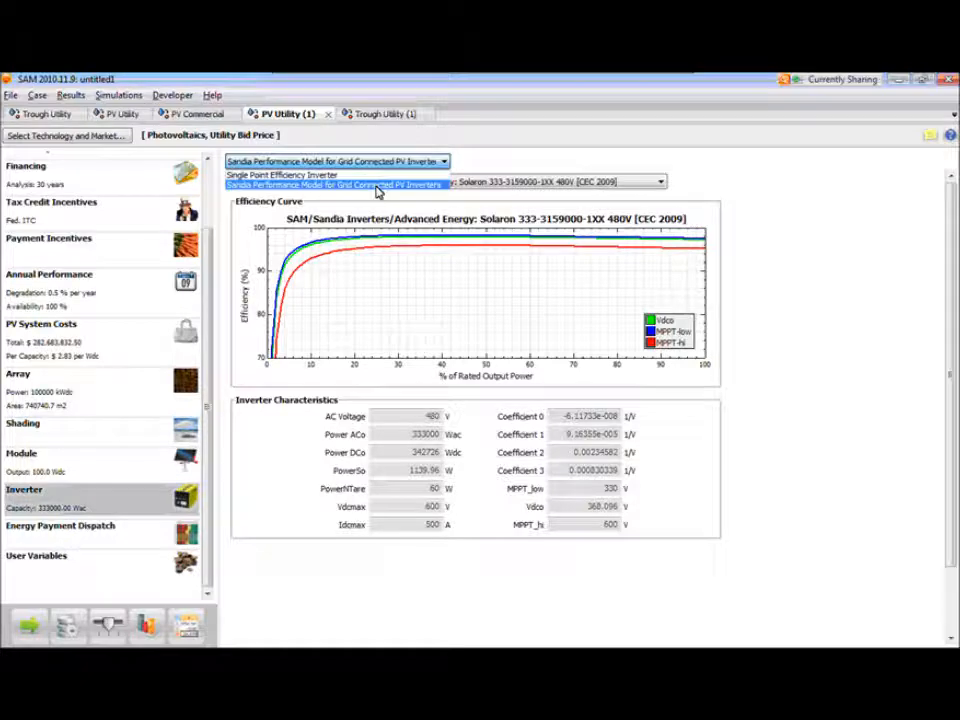
click(378, 187)
click(380, 183)
drag(668, 215, 671, 285)
click(623, 319)
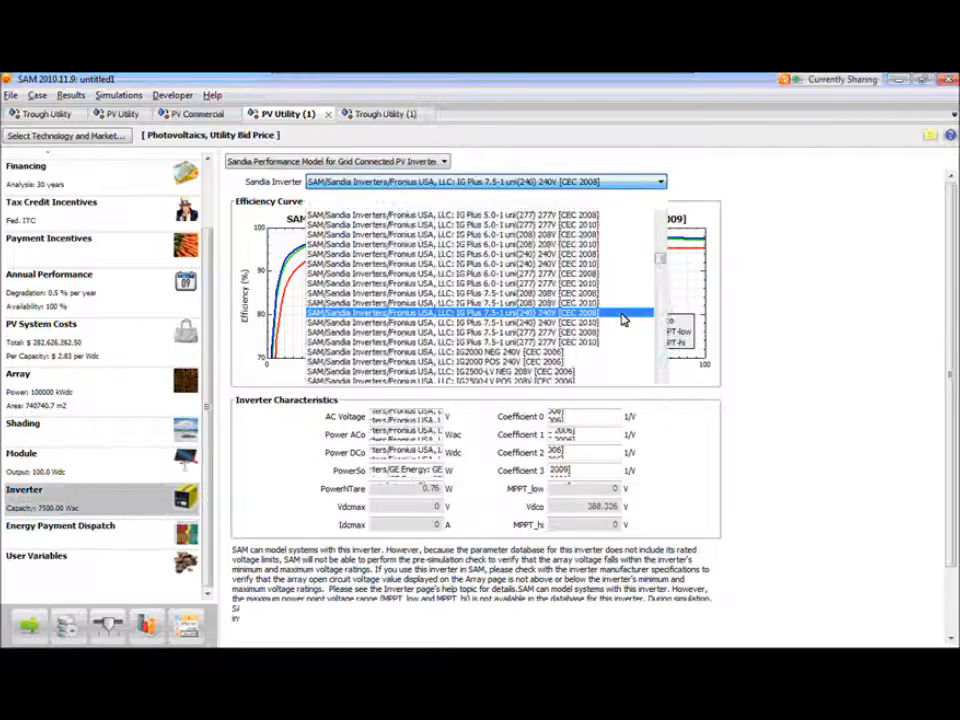
Switch the inverter model to Single Point Efficiency Inverter and inspect its efficiency value.
click(310, 162)
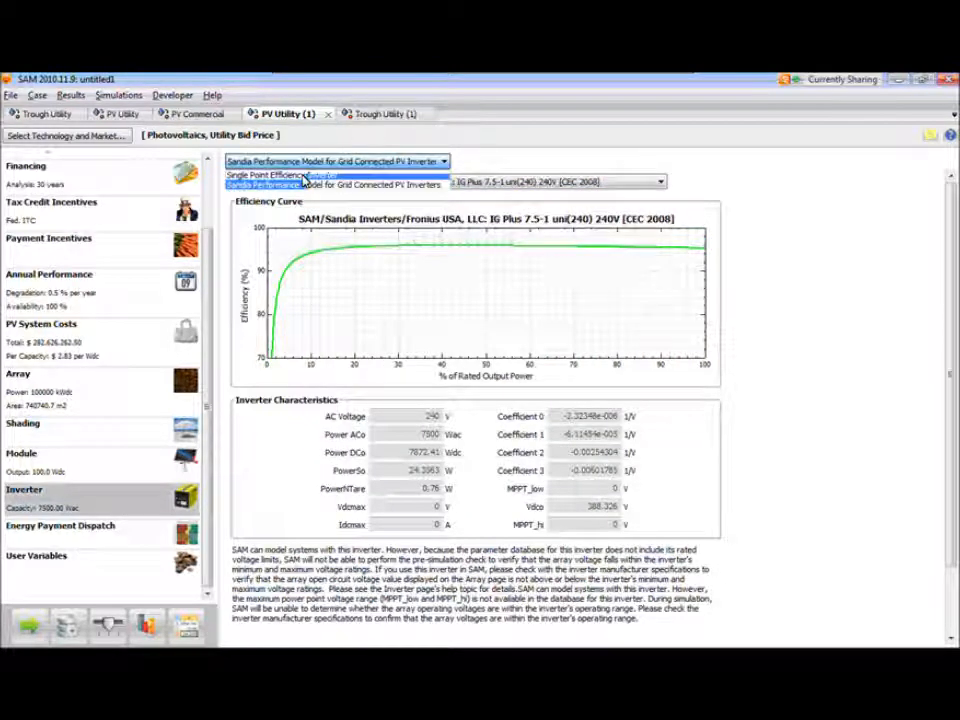
click(302, 175)
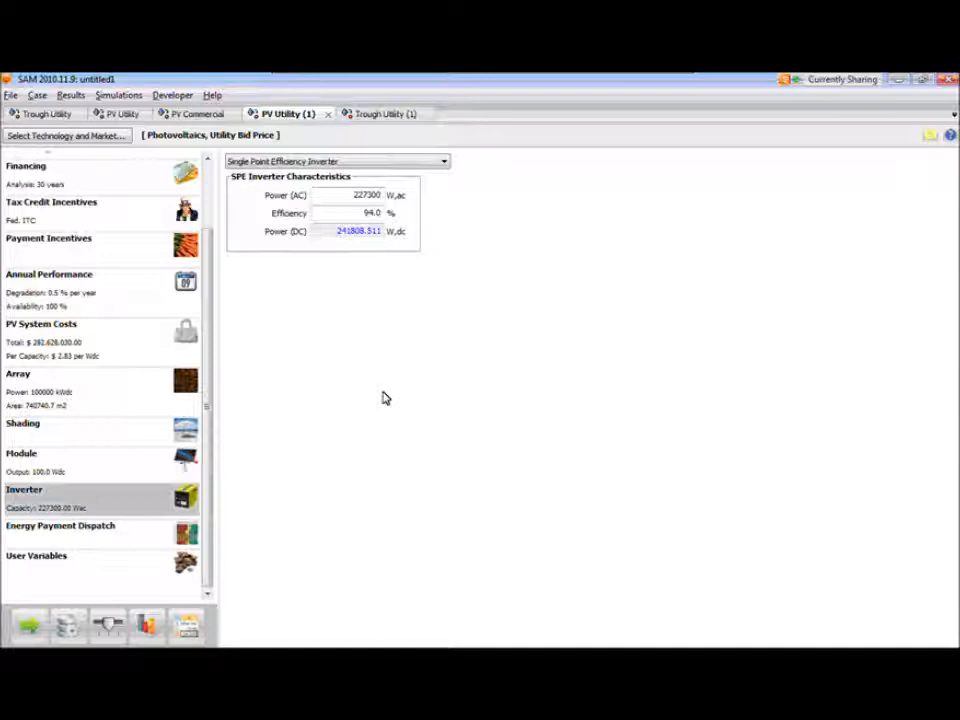
click(326, 216)
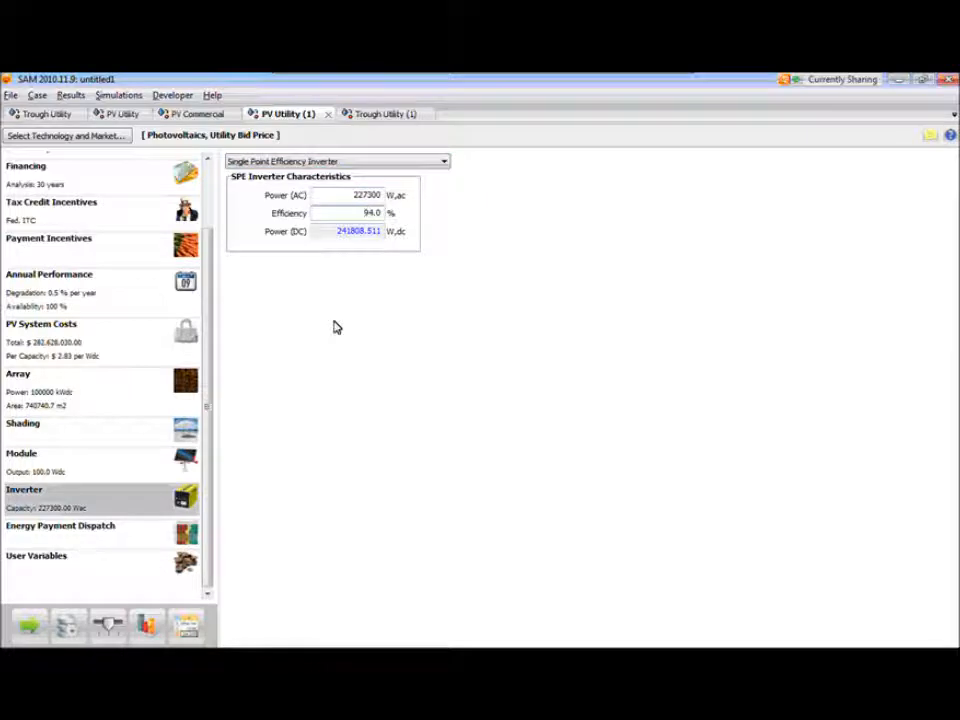
Look over the Energy Payment Dispatch page and display the beam radiation factors on the Shading page.
click(108, 545)
click(92, 491)
click(97, 444)
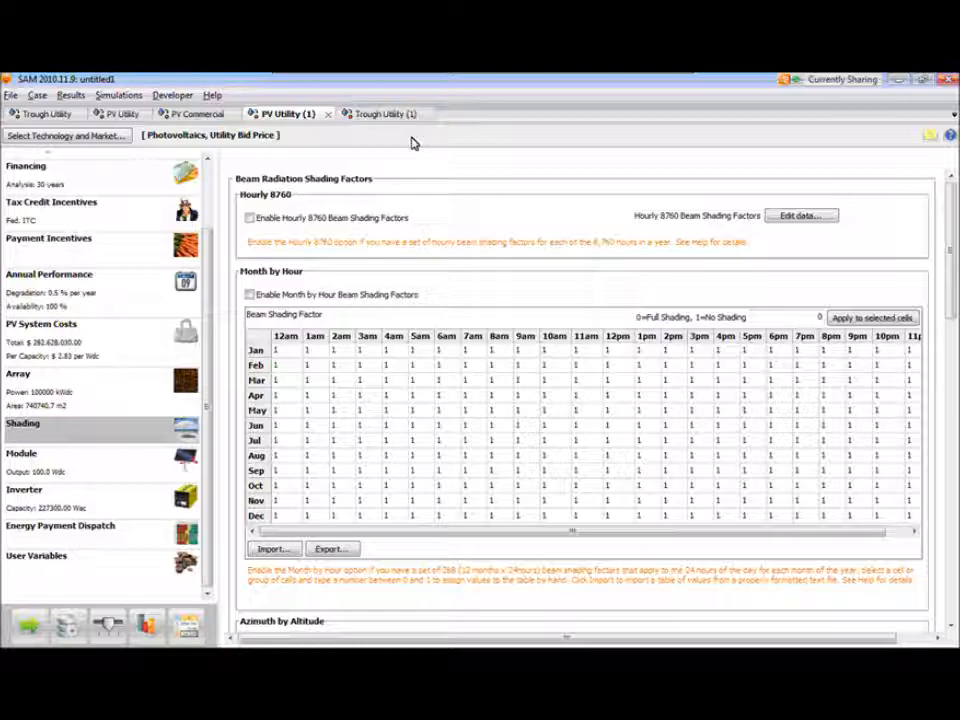
Switch to the Trough Utility case, view its Trough System Costs, and display the Solar Field page with the remaining input pages.
click(65, 118)
click(156, 407)
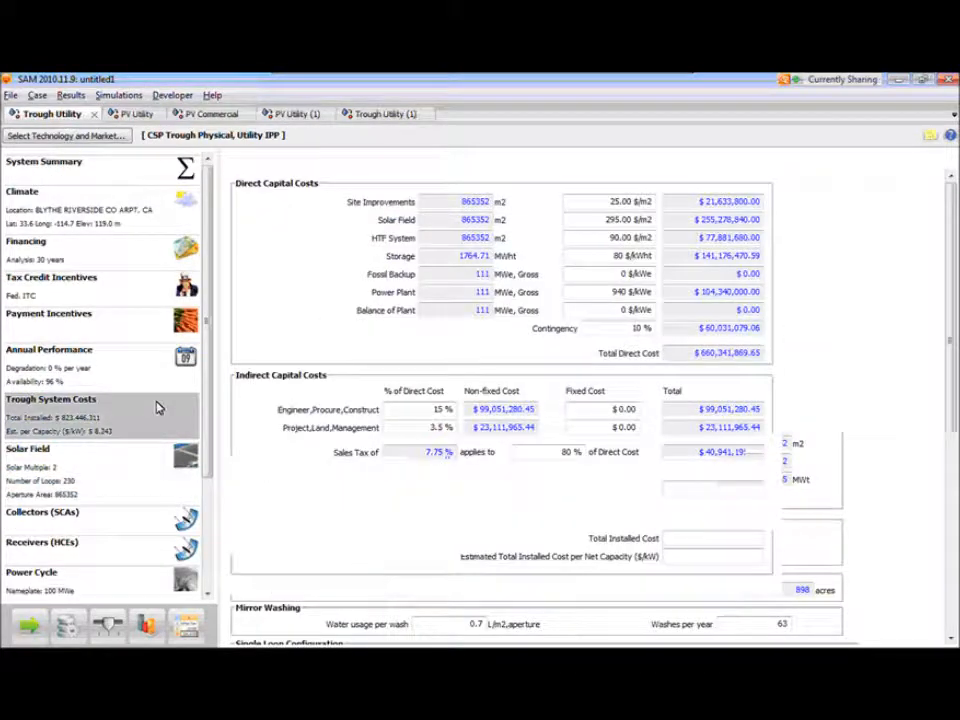
click(119, 469)
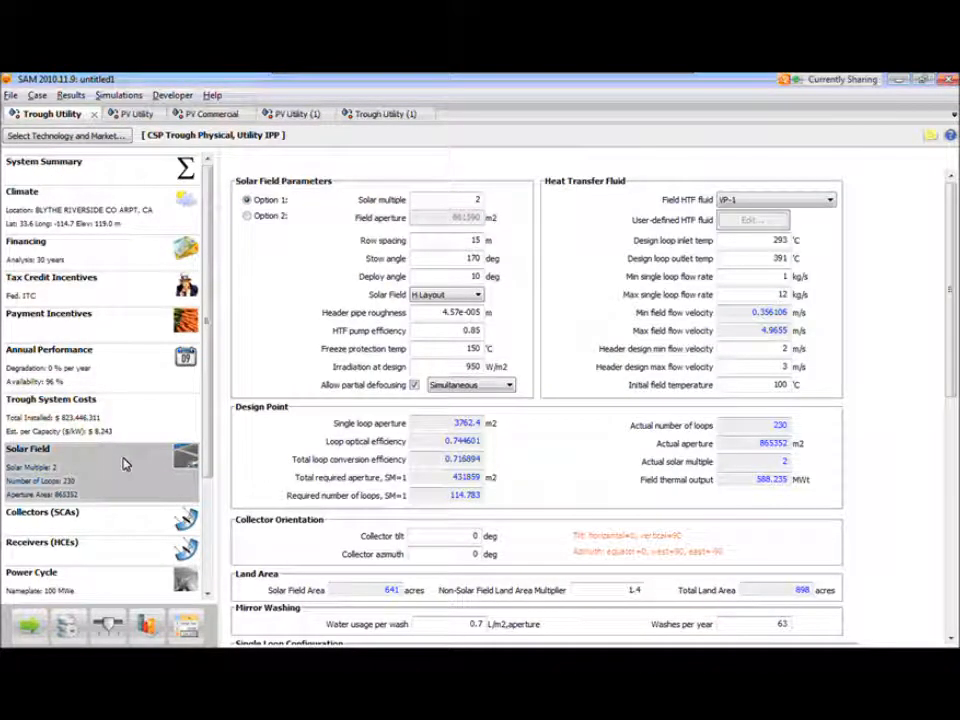
scroll(208, 440, down, 2)
drag(213, 461, 205, 545)
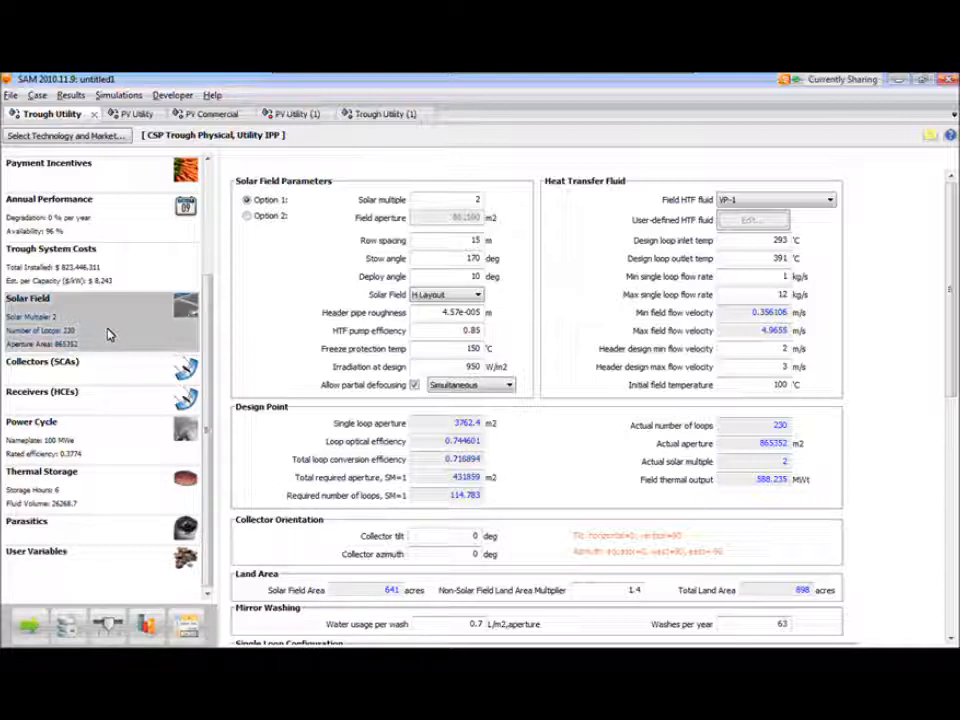
Look through the Collectors (SCAs), Receivers (HCEs), Power Cycle and Solar Field input pages of the Trough Utility case.
click(108, 380)
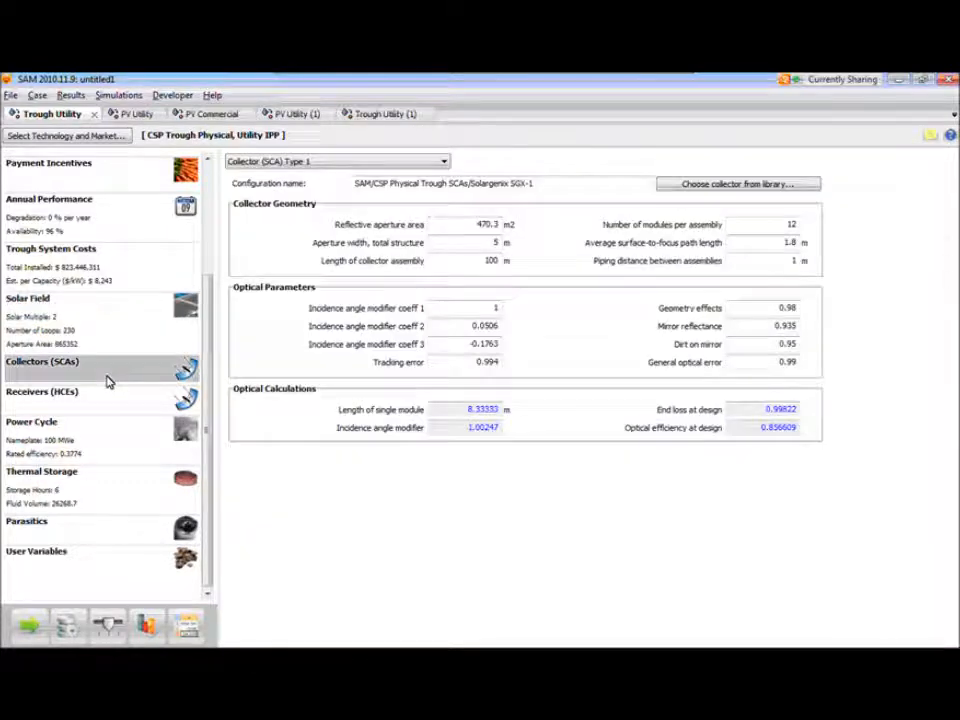
click(108, 410)
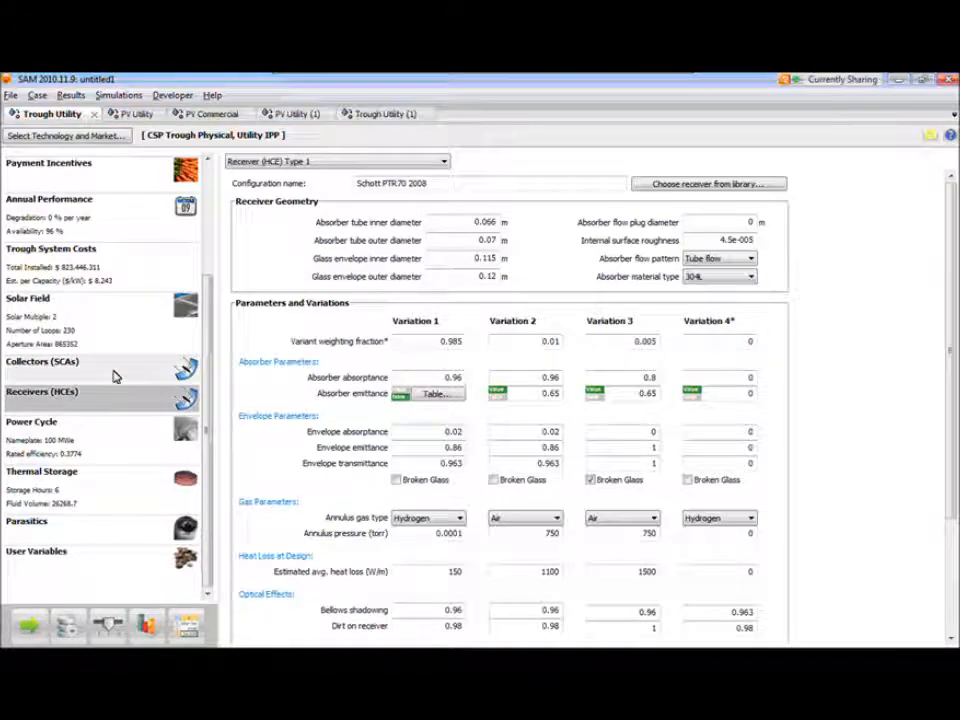
click(87, 445)
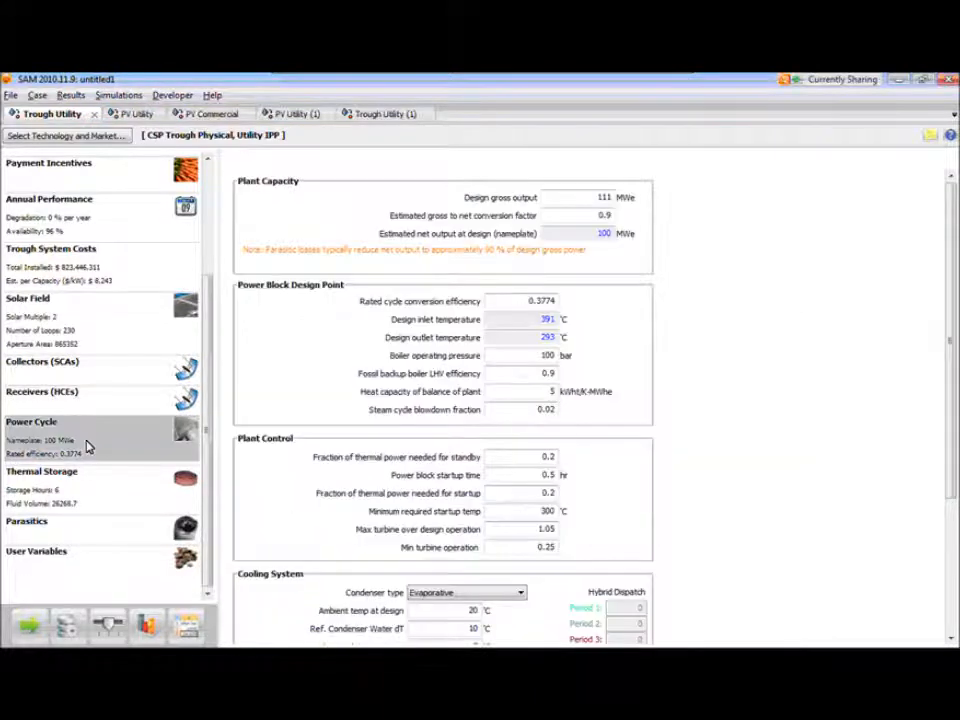
click(113, 377)
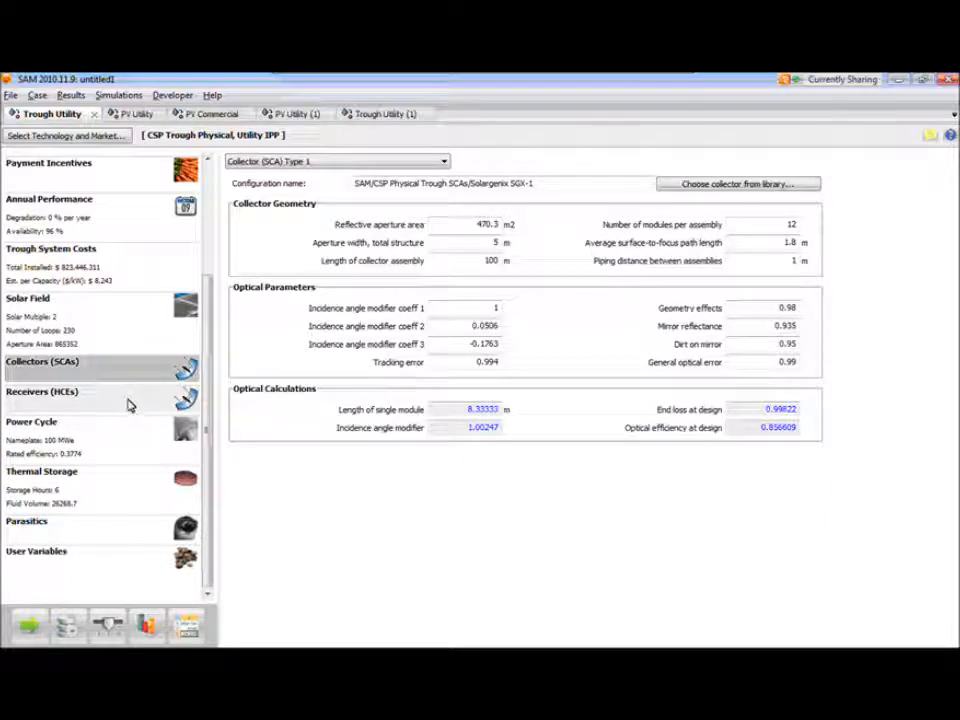
click(113, 448)
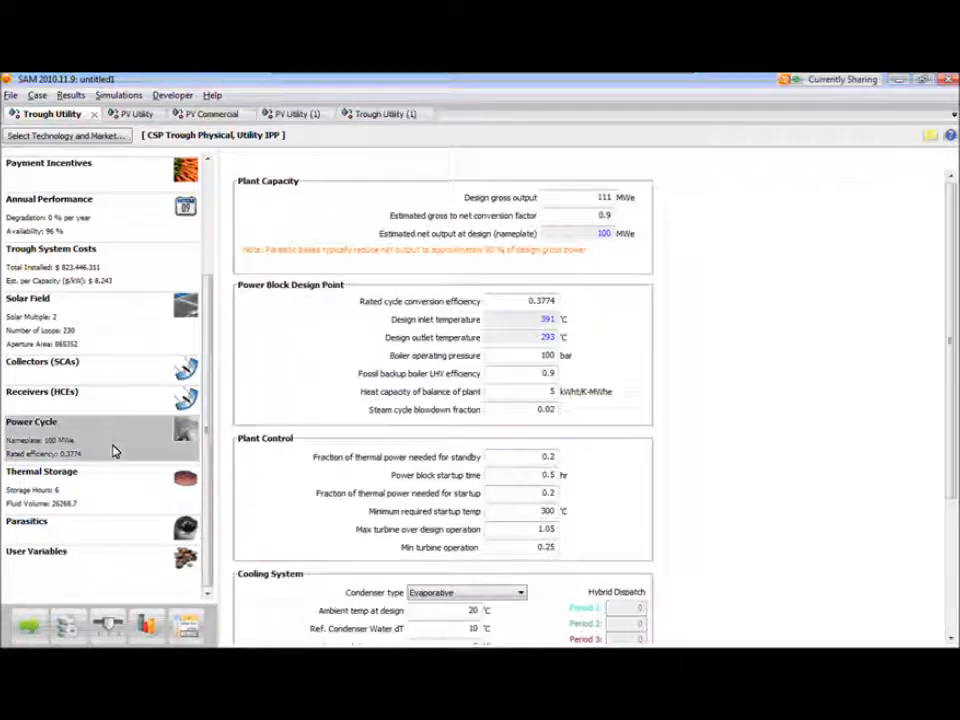
click(112, 345)
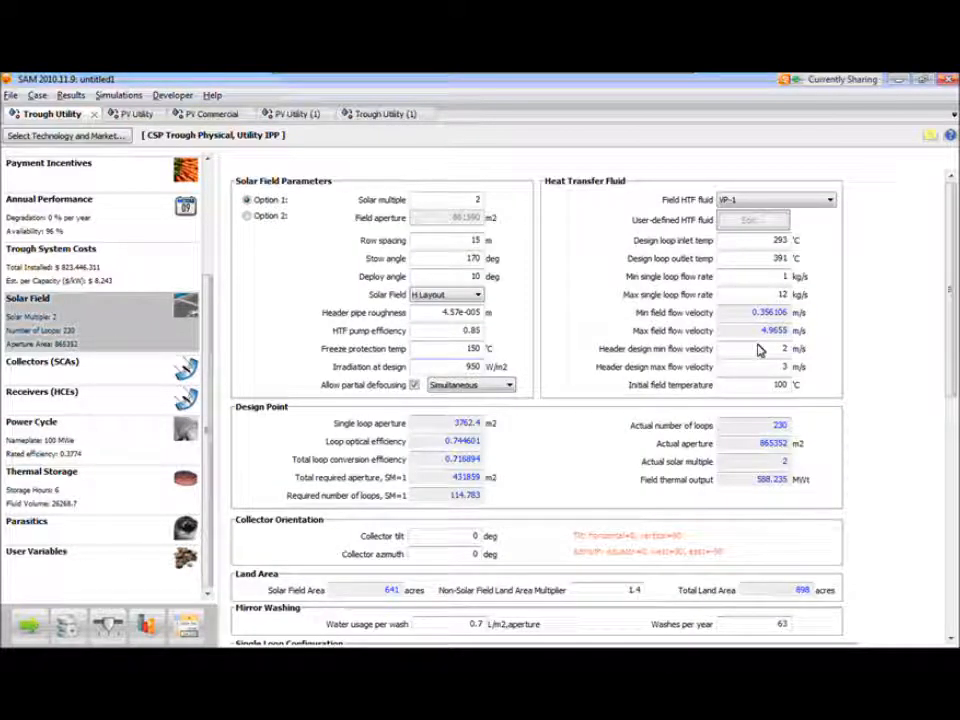
scroll(953, 297, down, 1)
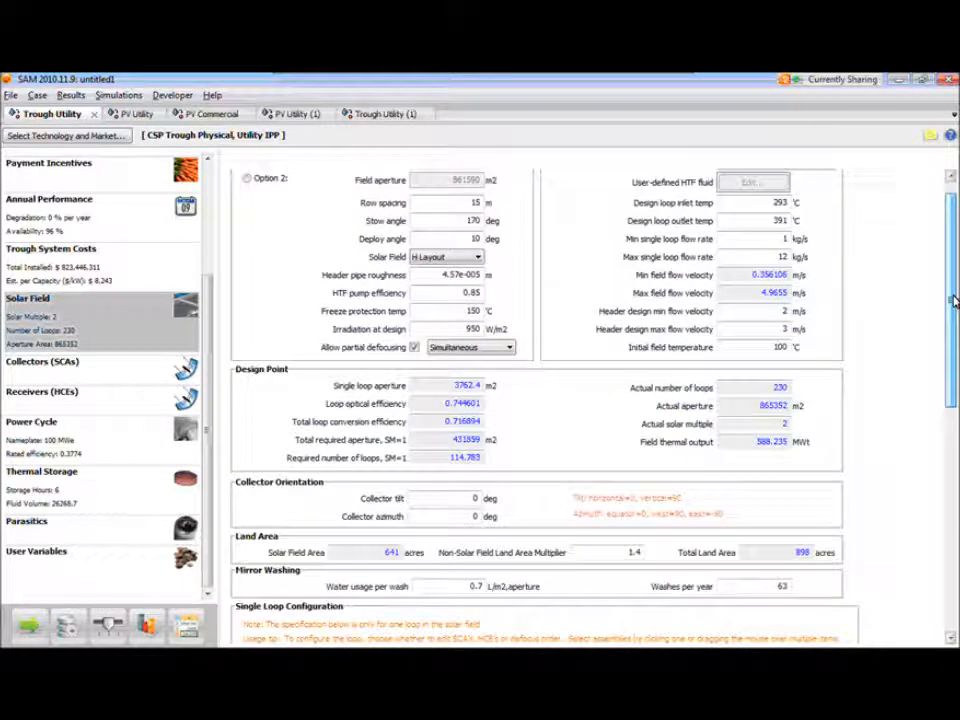
drag(953, 300, 890, 307)
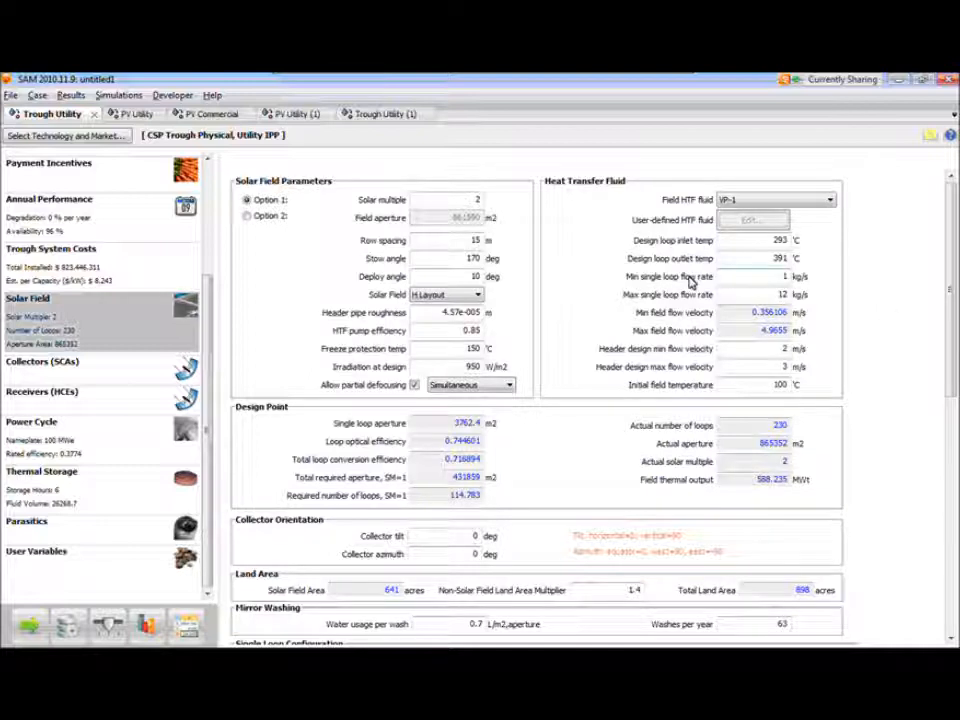
Open the Sample Parabolic Trough Systems sample file without saving the current project.
click(10, 95)
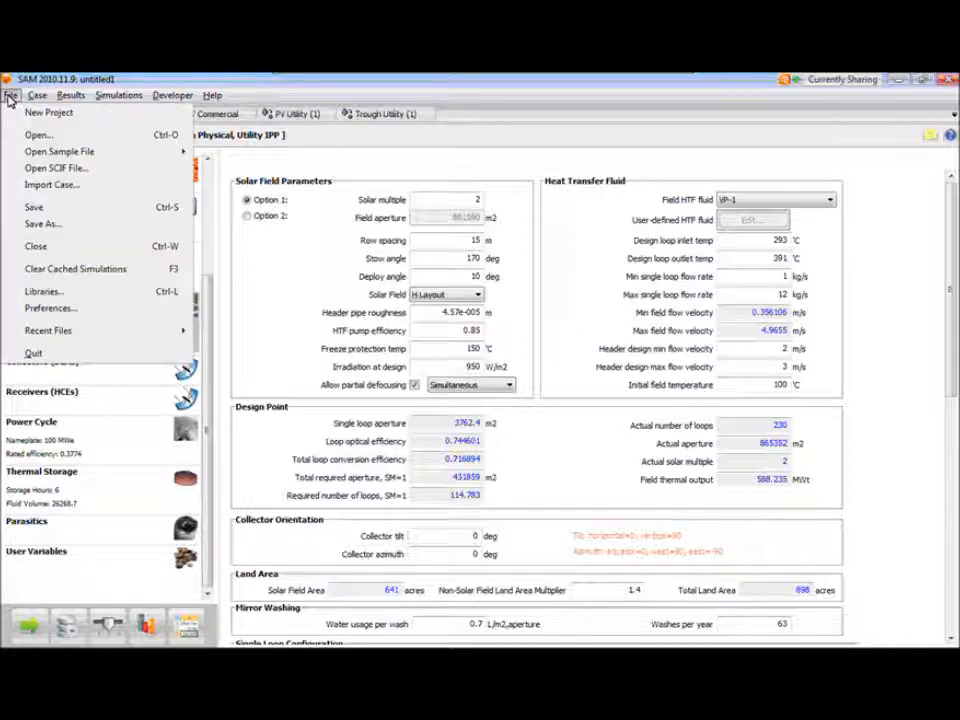
mouse_move(24, 155)
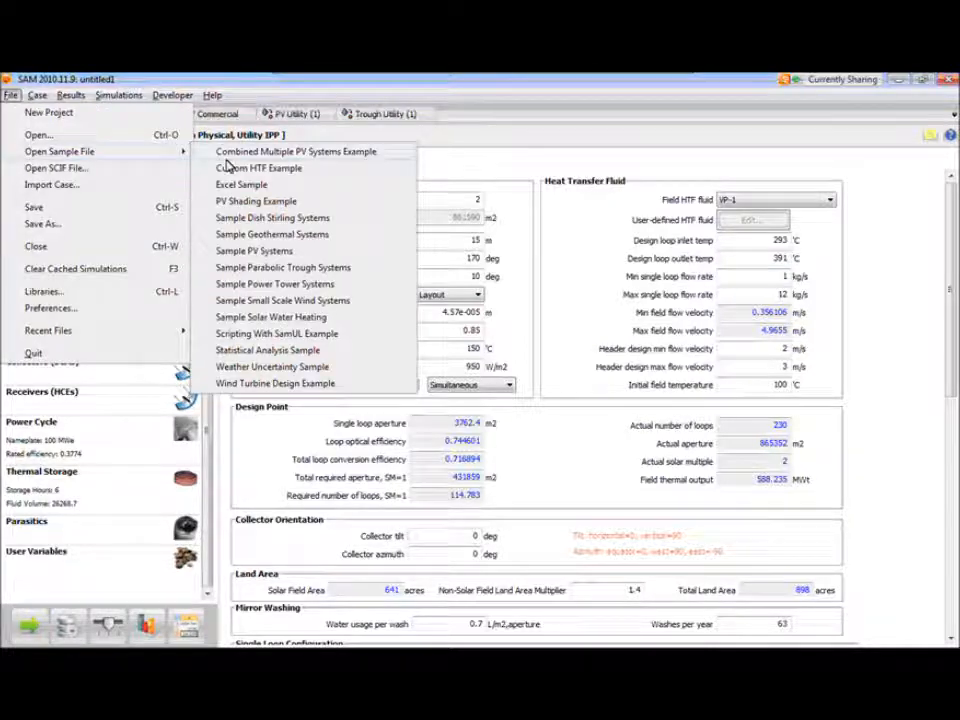
click(235, 279)
click(526, 422)
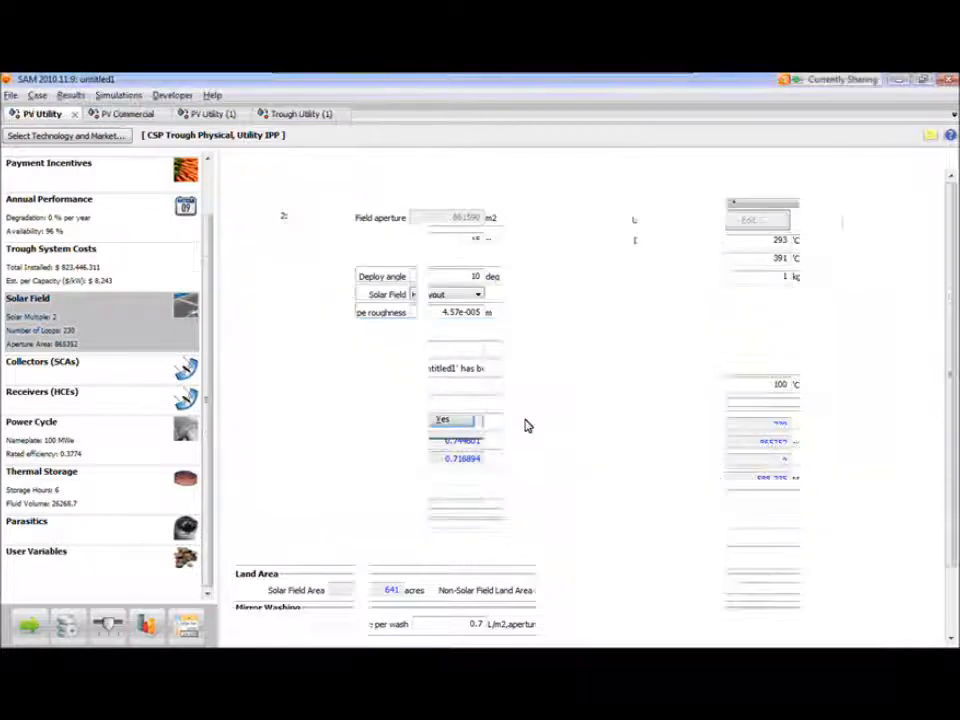
click(643, 443)
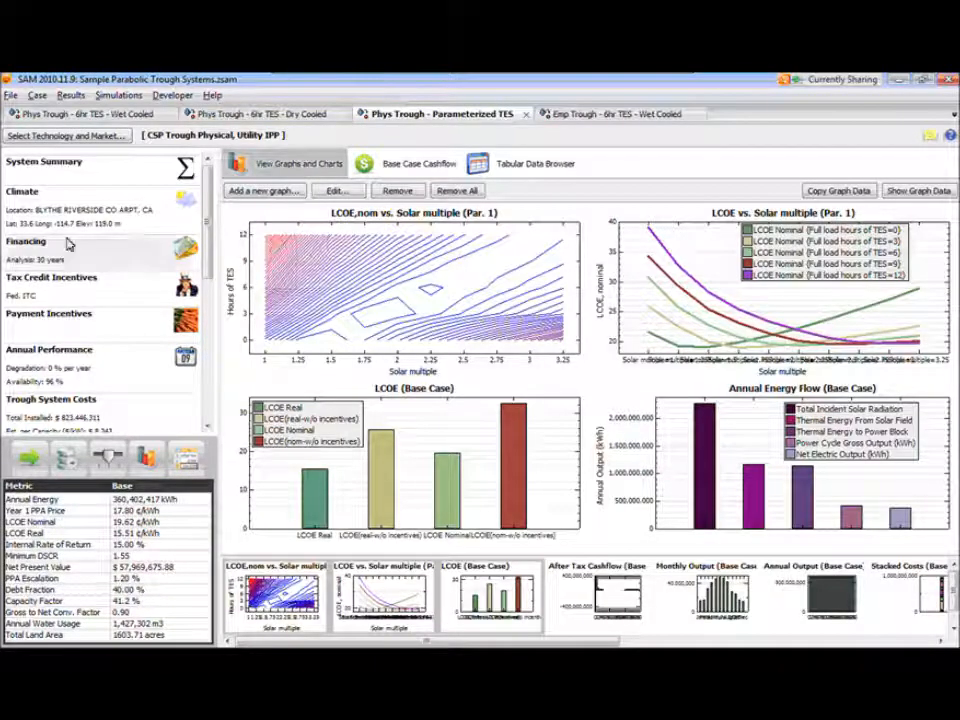
View the result graphs of the Phys Trough - Parameterized TES case, enlarge LCOE vs. Solar multiple, and return to the Climate page.
click(92, 210)
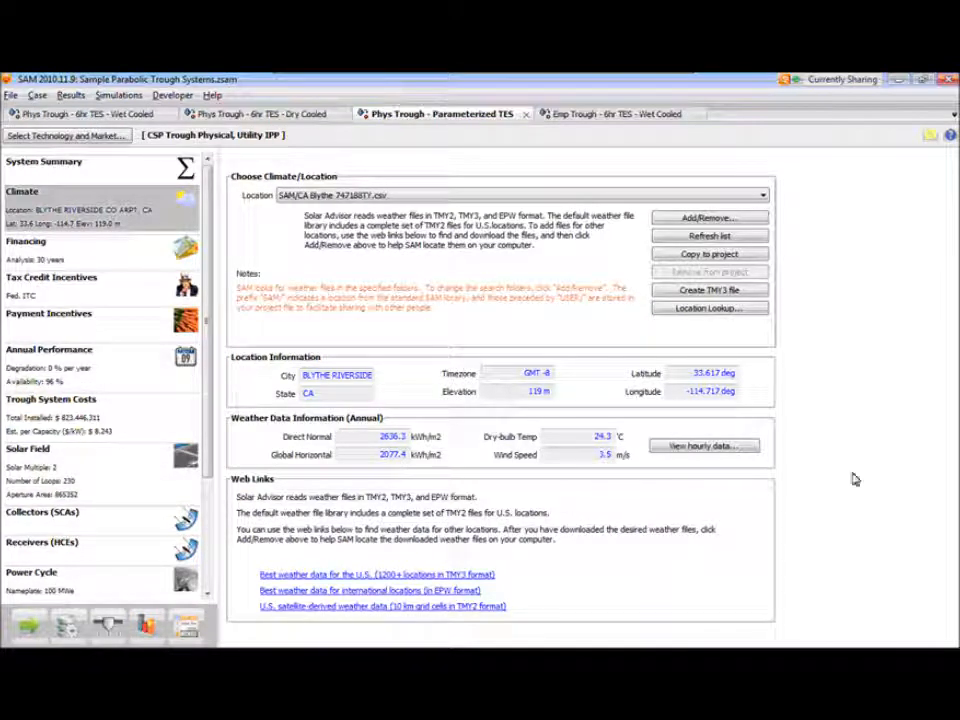
click(145, 626)
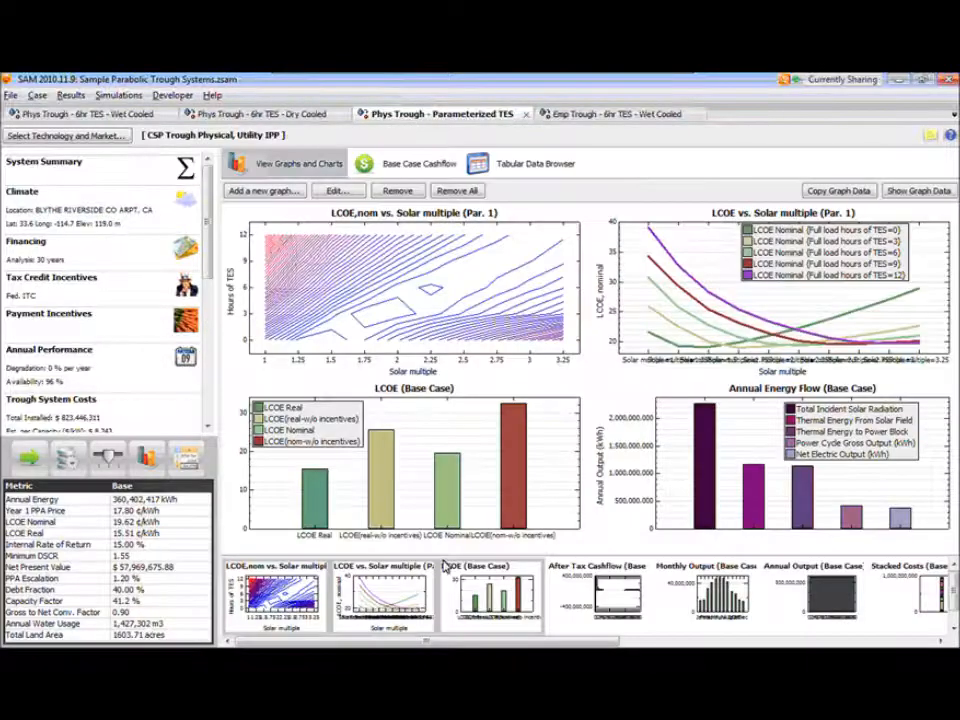
click(393, 608)
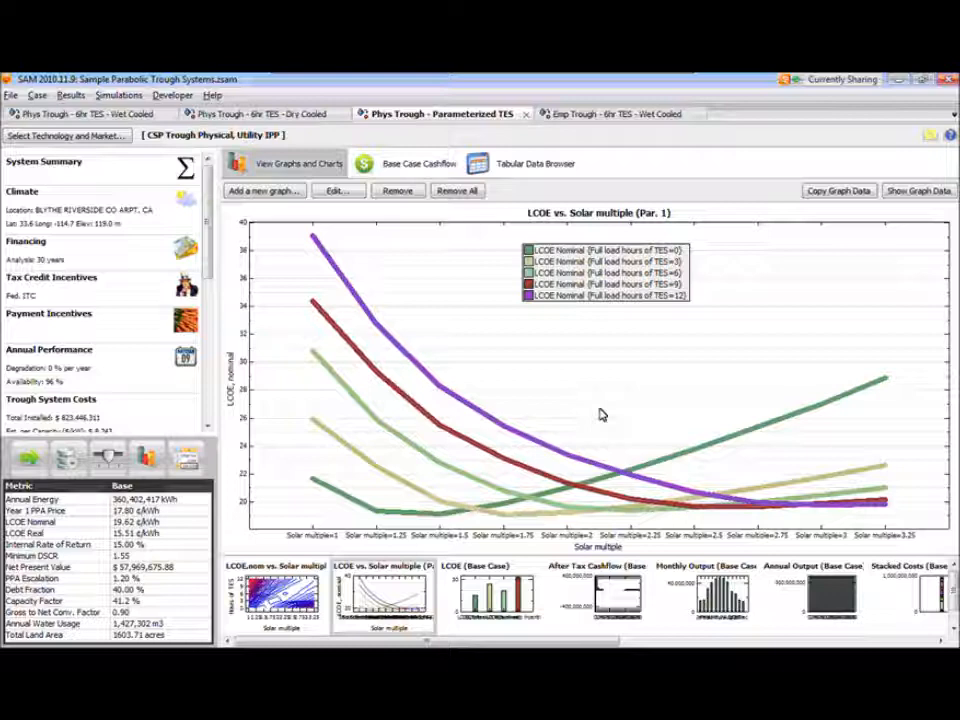
click(88, 230)
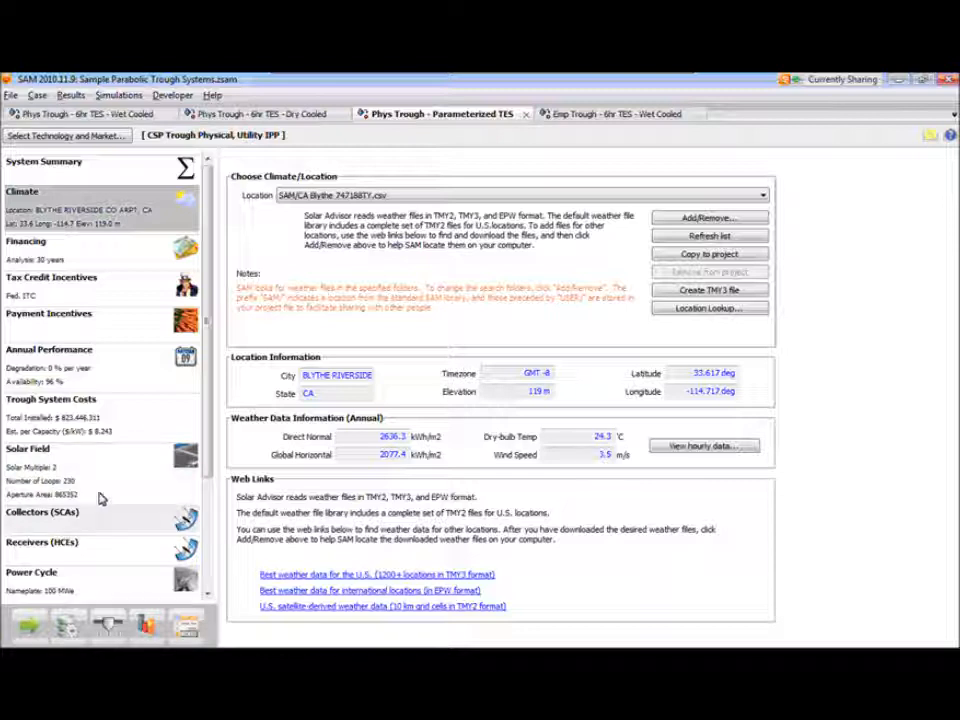
Examine the technologies and their financing options without changing the case's selection, and display its parametric simulation setup.
click(10, 96)
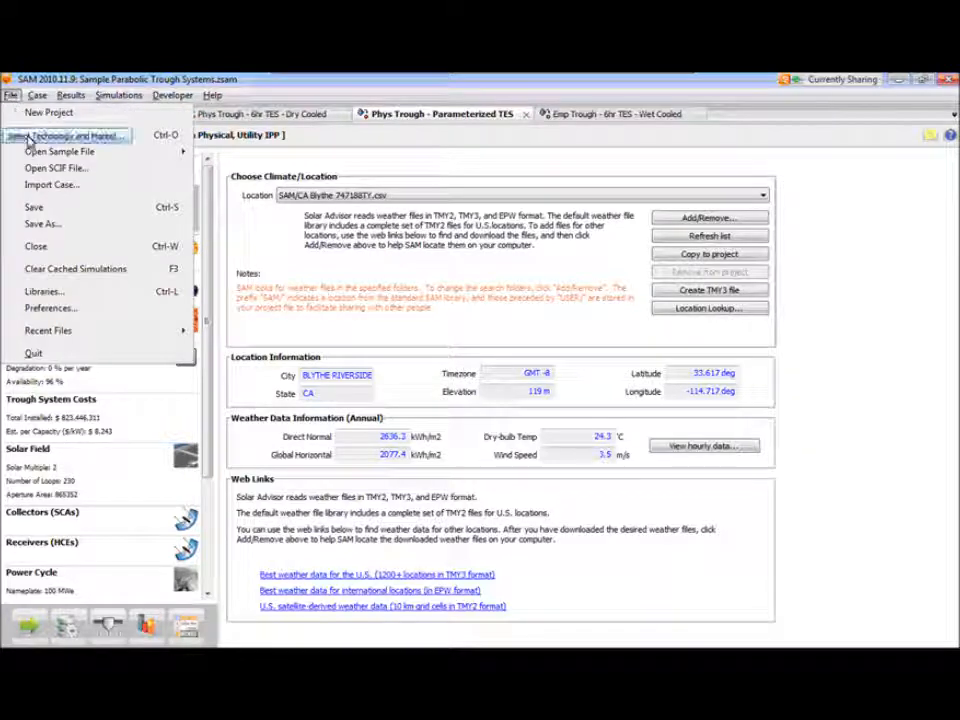
click(25, 135)
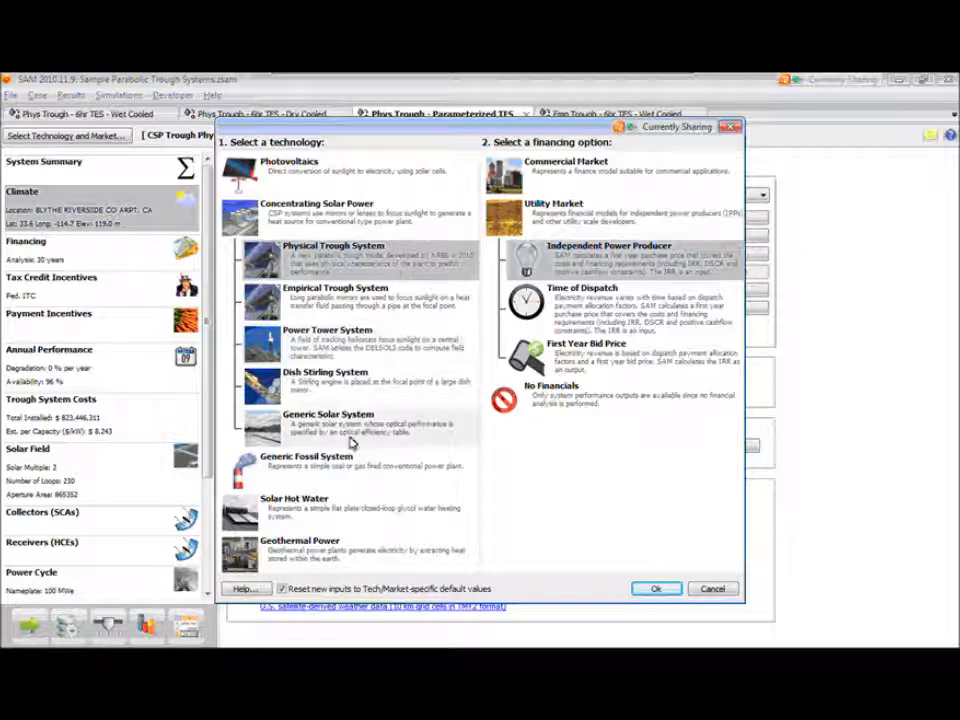
click(295, 218)
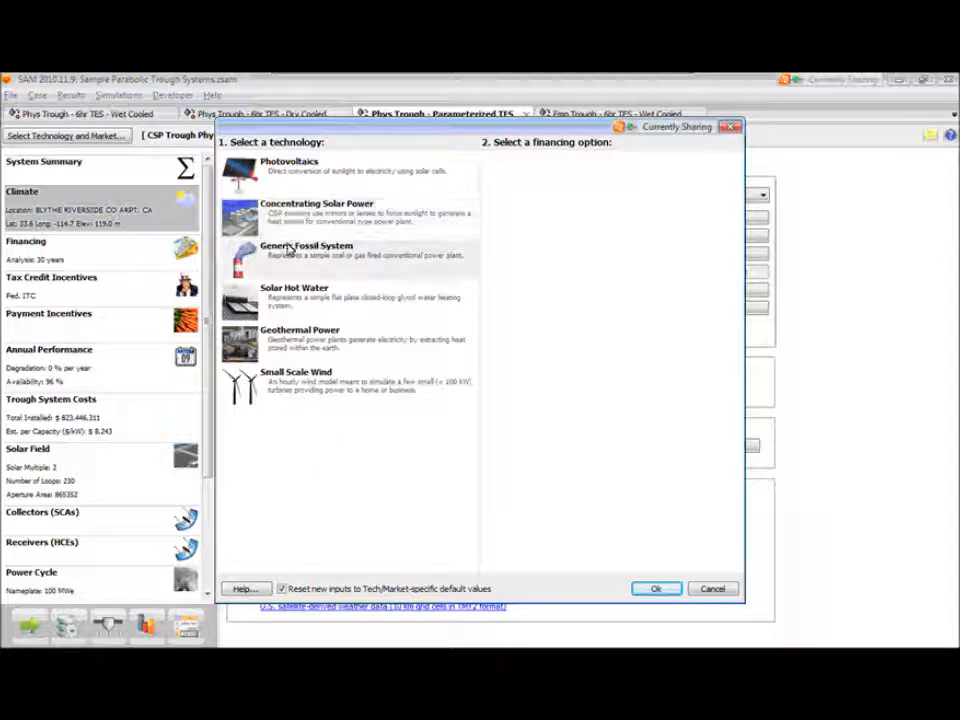
click(302, 335)
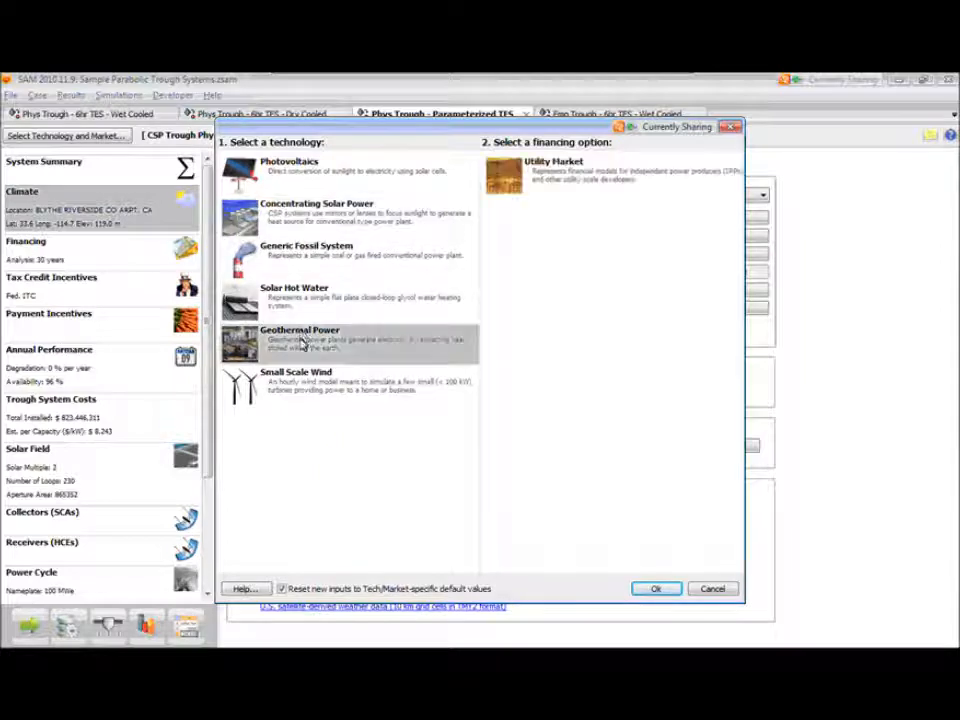
click(320, 385)
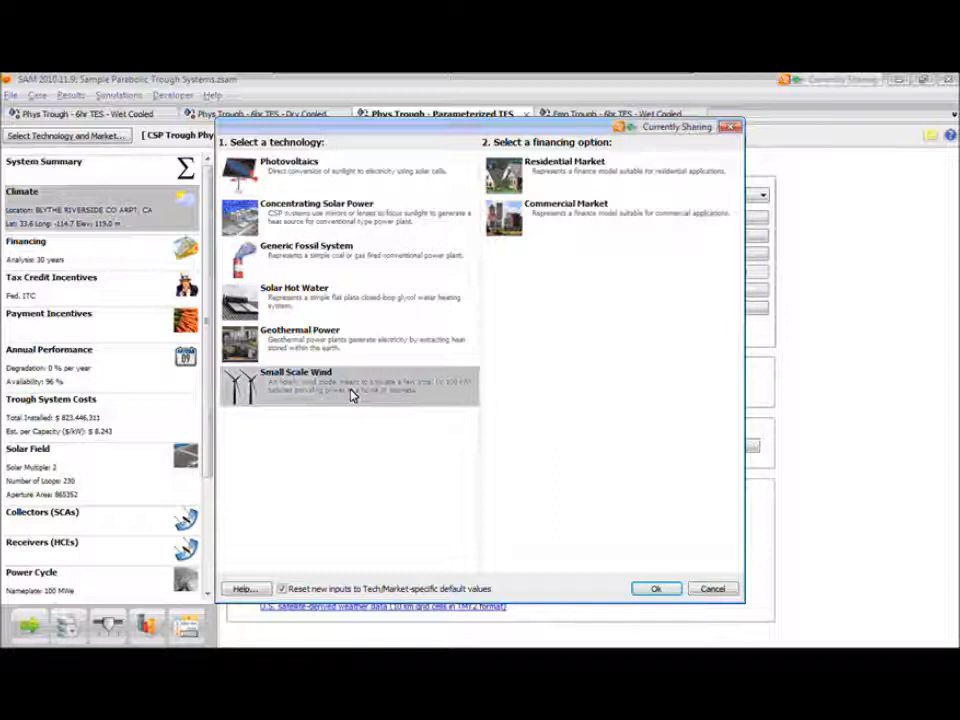
click(361, 350)
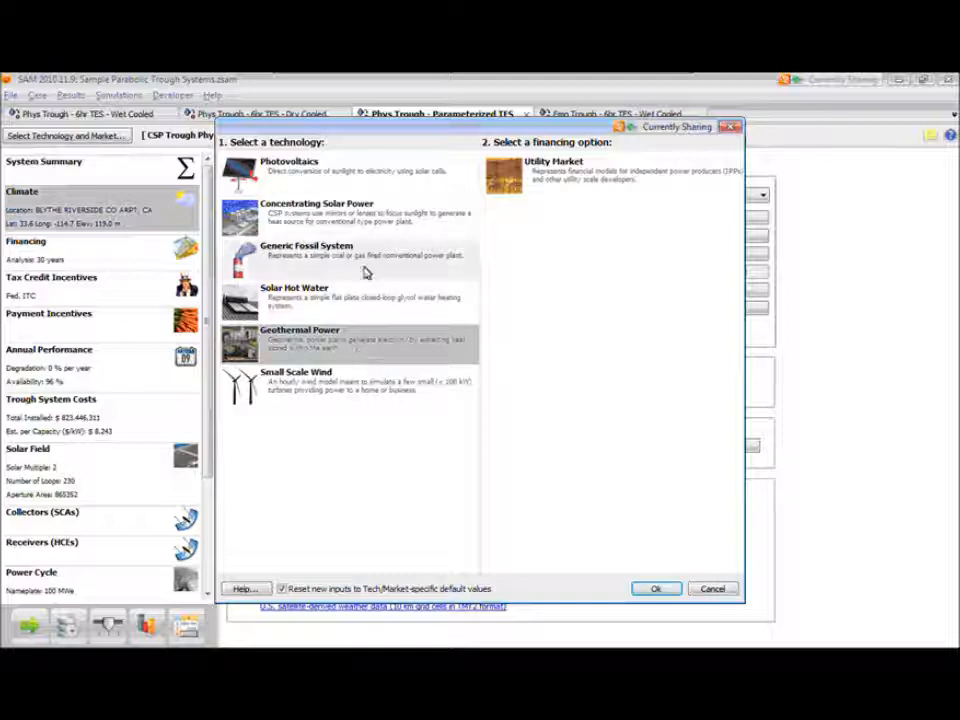
click(362, 300)
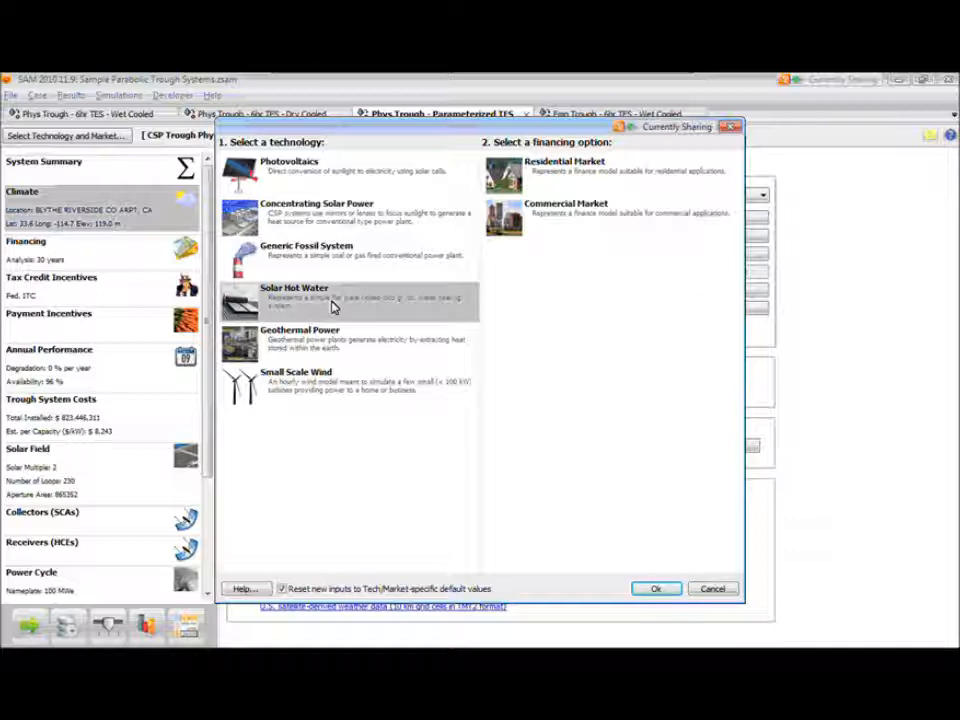
click(360, 258)
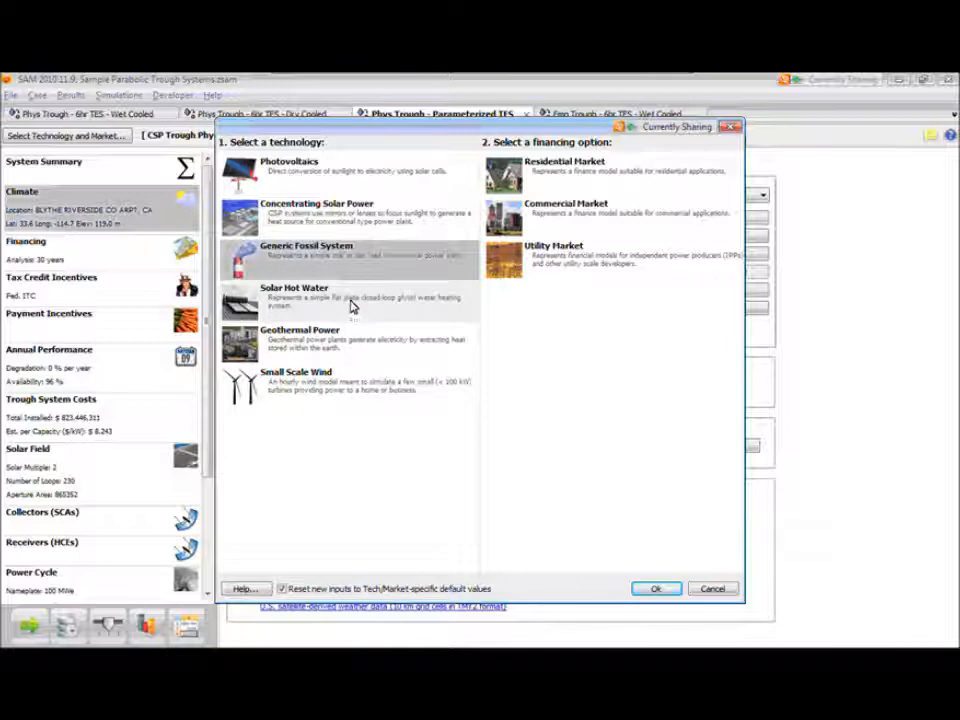
click(375, 182)
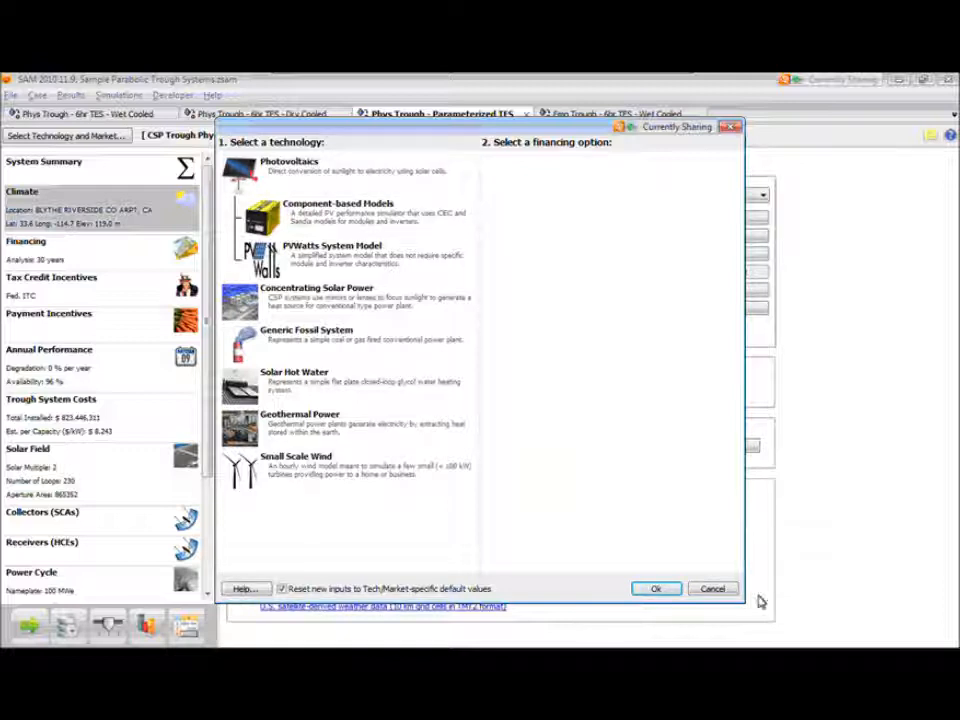
click(711, 589)
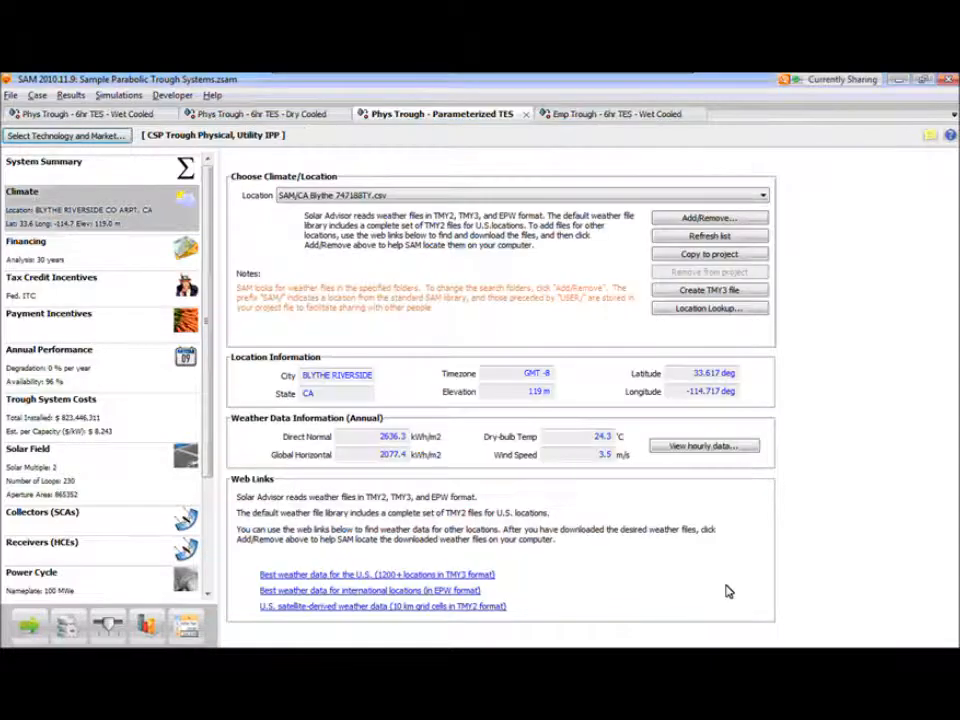
click(67, 627)
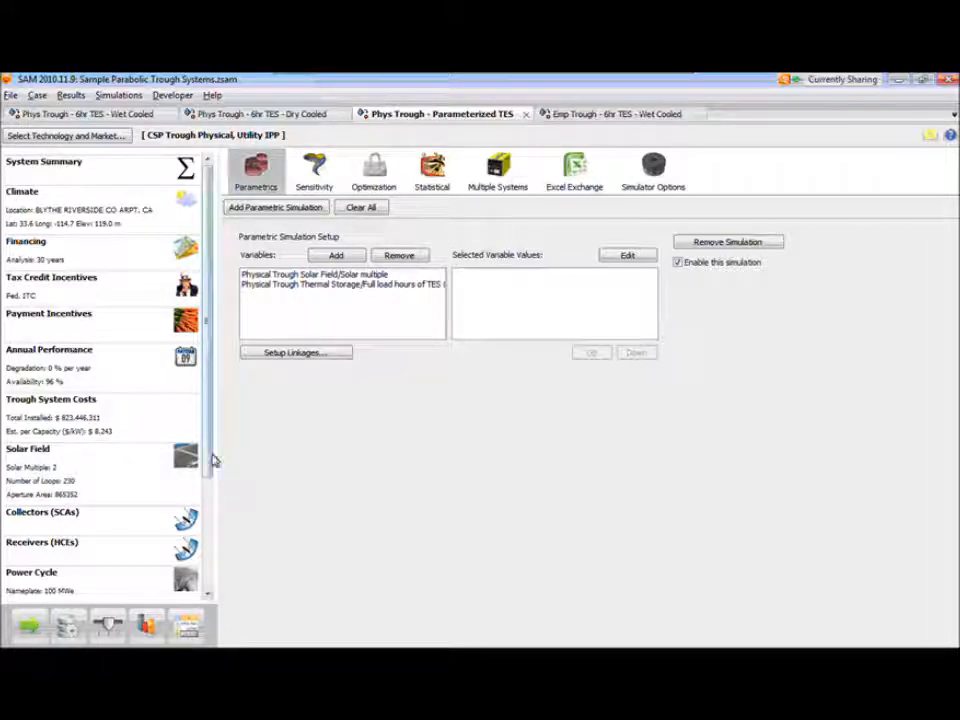
Switch to the meeting's Q&A manager, enlarge it, widen the Question column and view the question about the CSP modules.
mouse_move(375, 79)
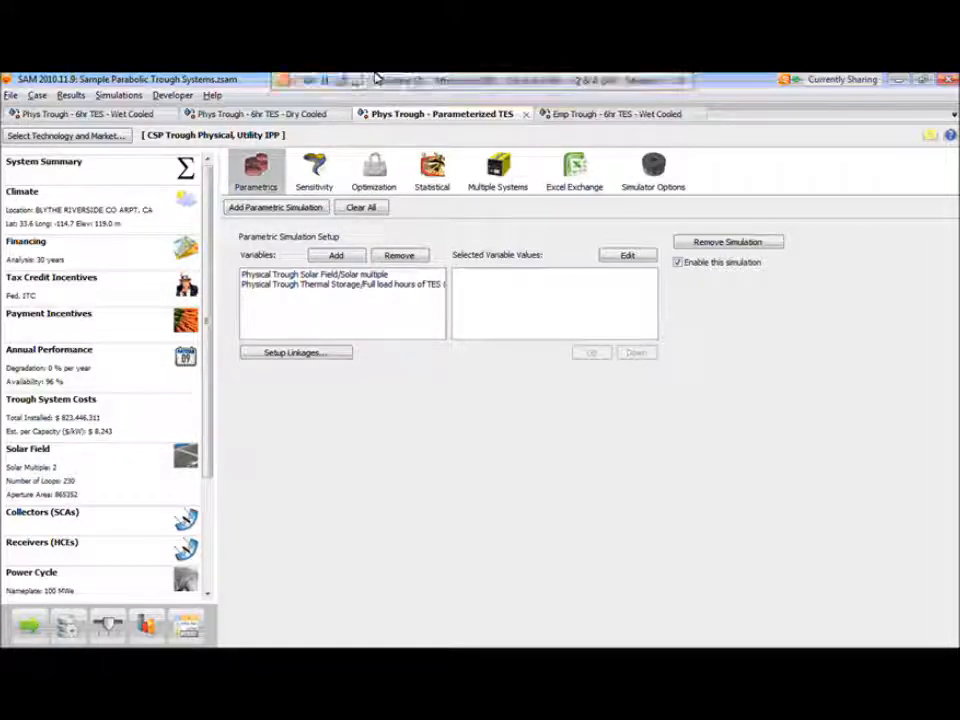
click(593, 81)
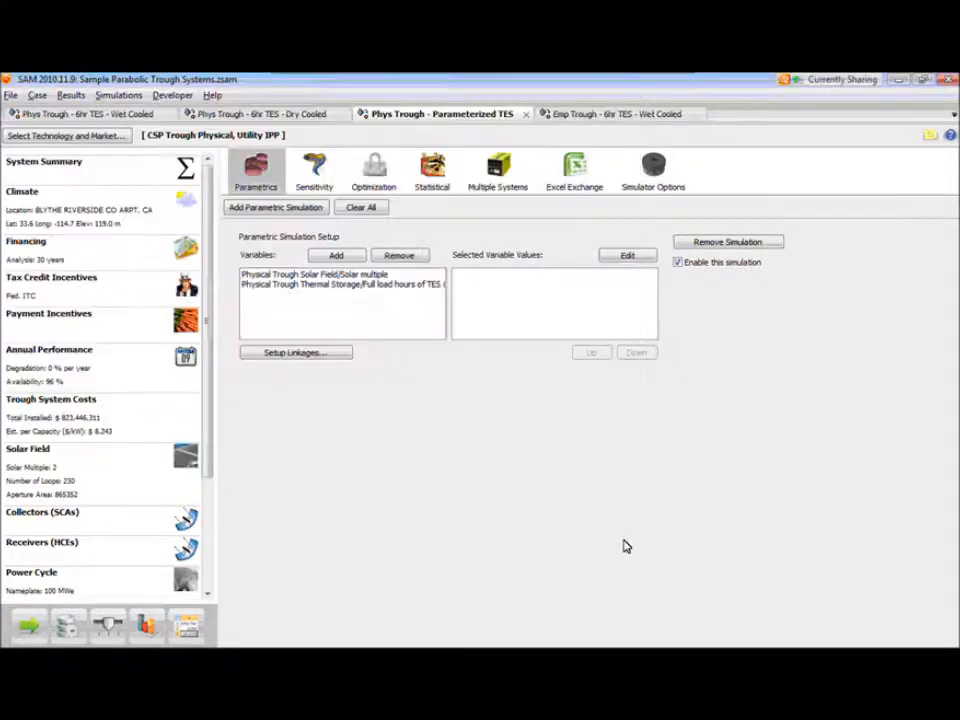
mouse_move(549, 79)
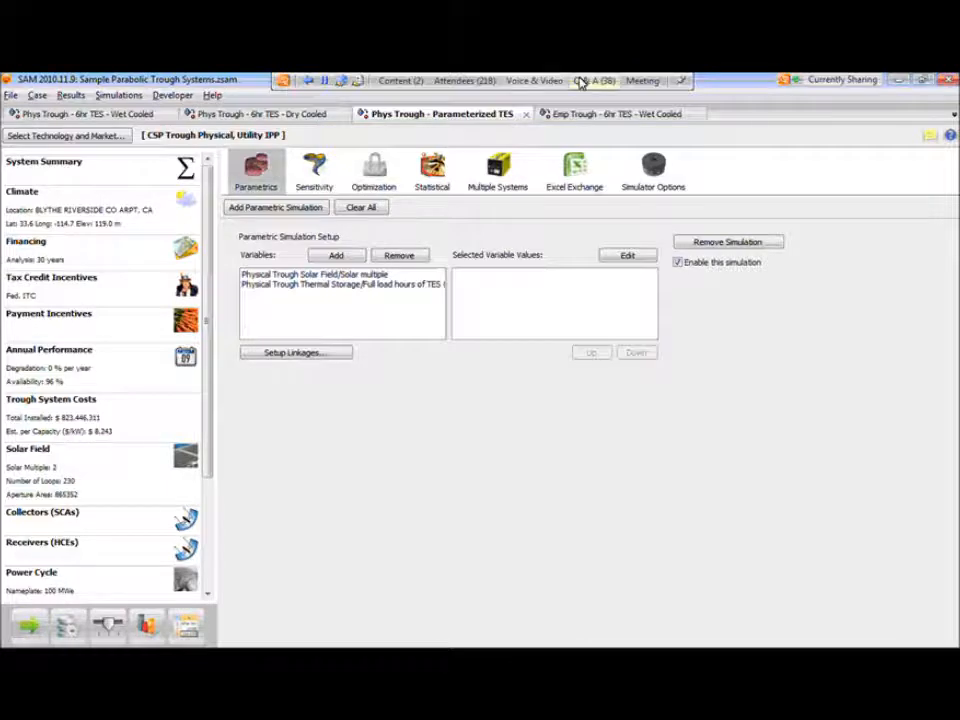
click(581, 83)
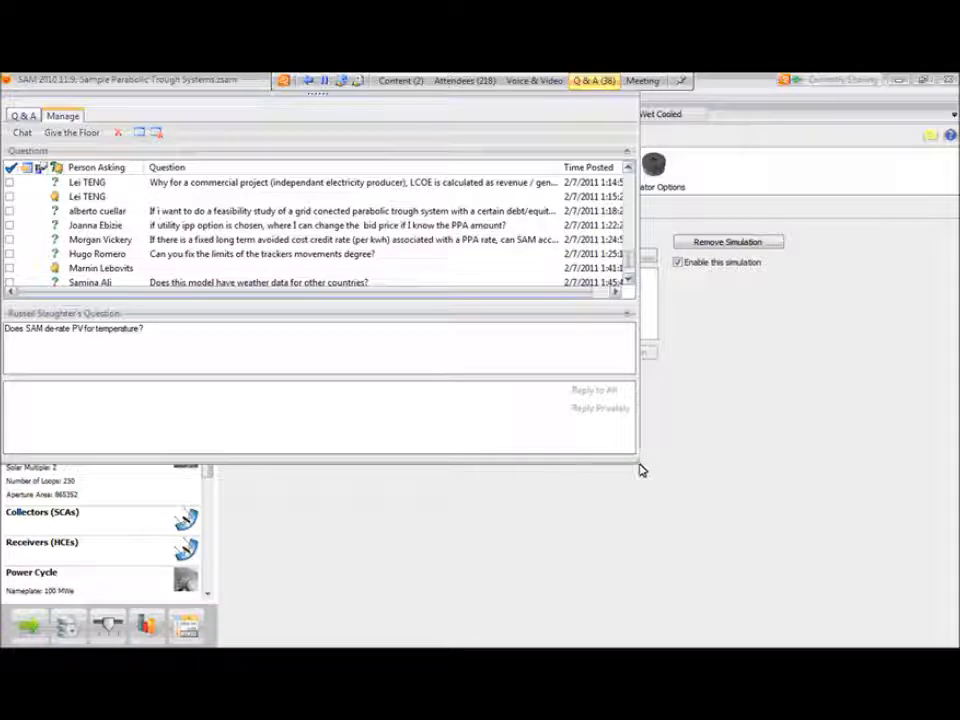
drag(638, 463, 836, 482)
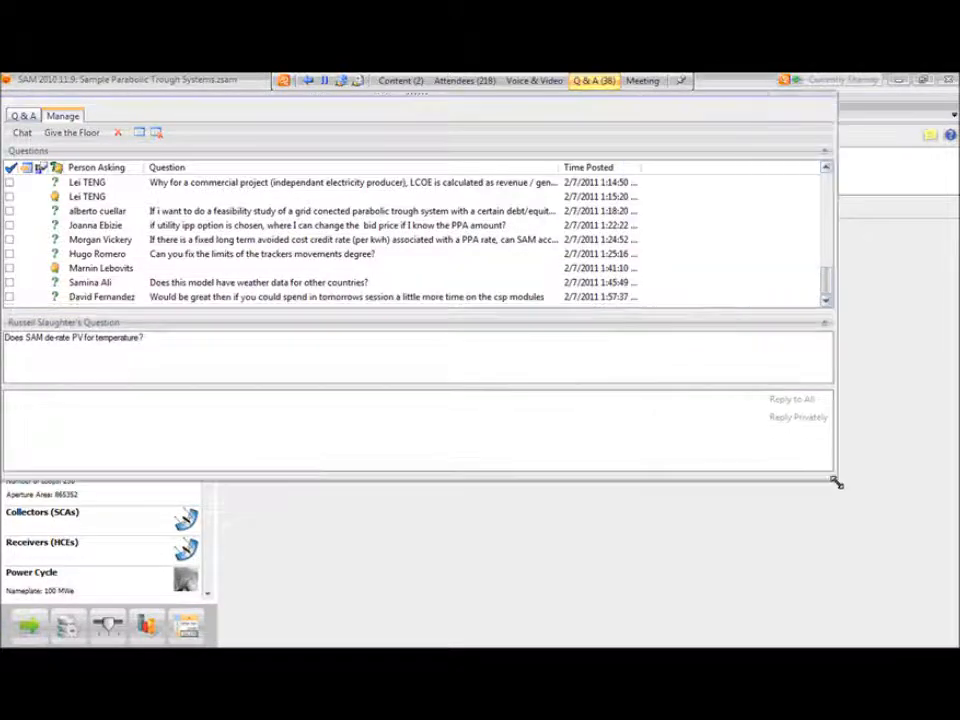
drag(868, 645, 868, 645)
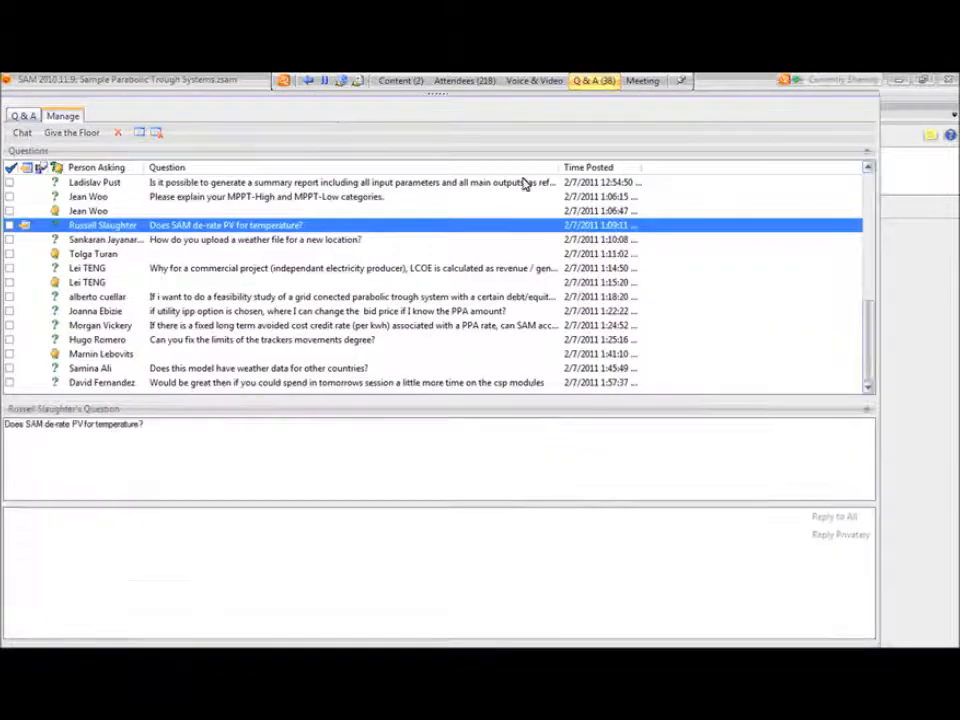
drag(558, 170, 640, 183)
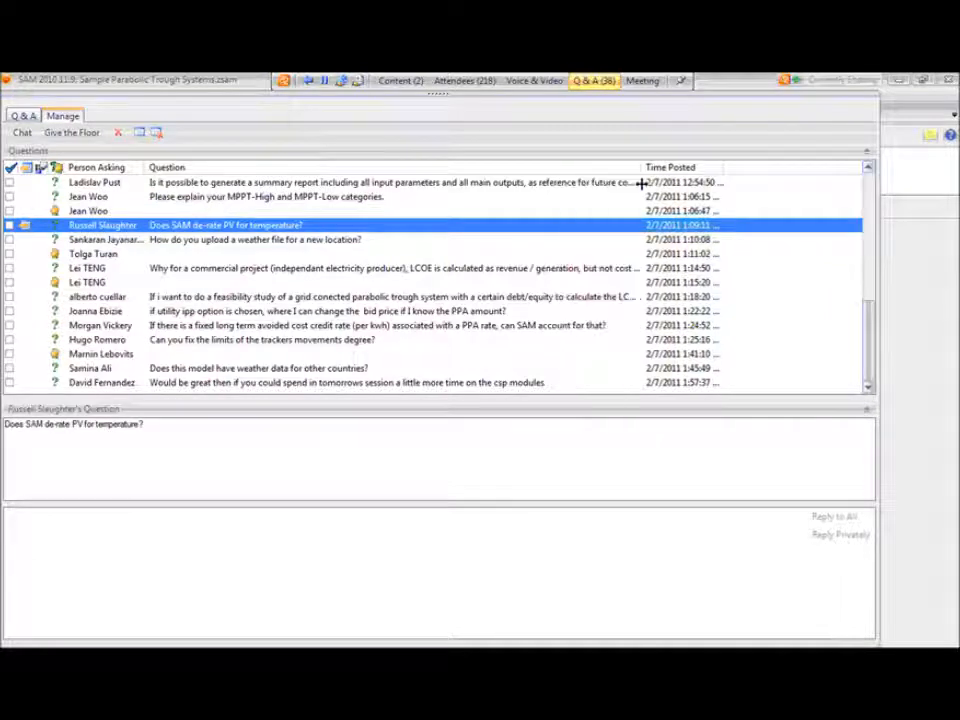
click(266, 385)
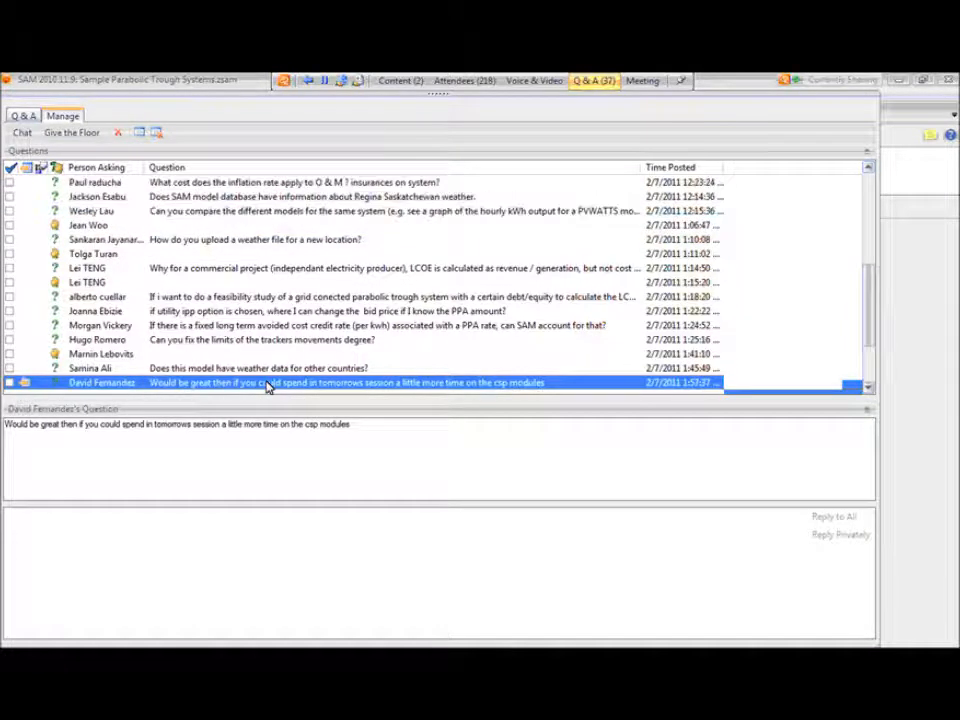
Look through the attendees' earlier questions in the Q&A manager and return to the SAM project.
scroll(266, 385, up, 4)
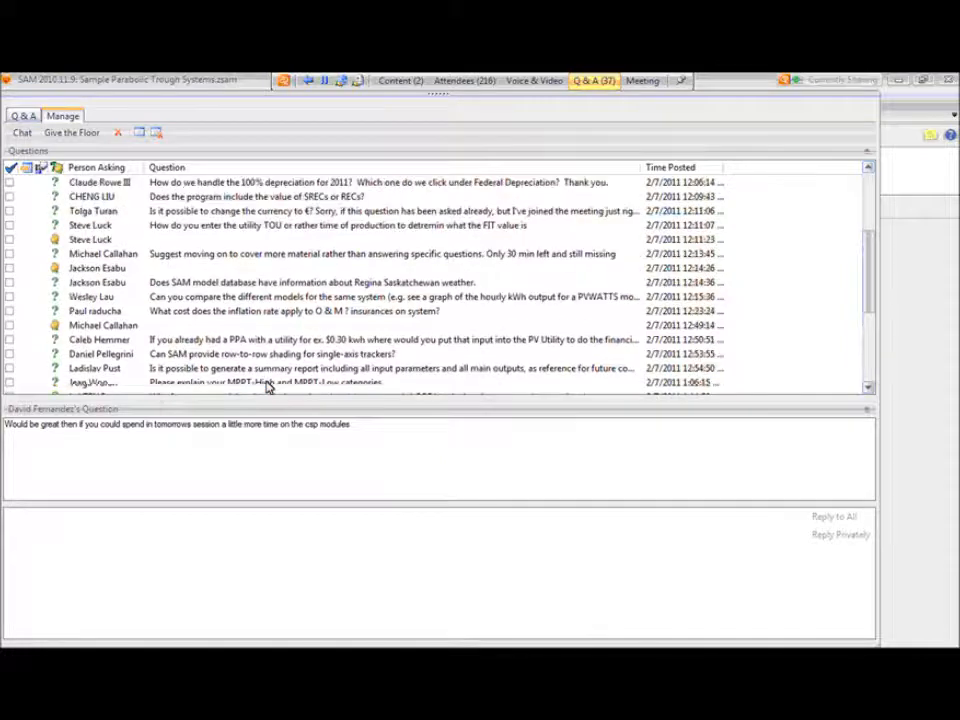
scroll(266, 385, up, 4)
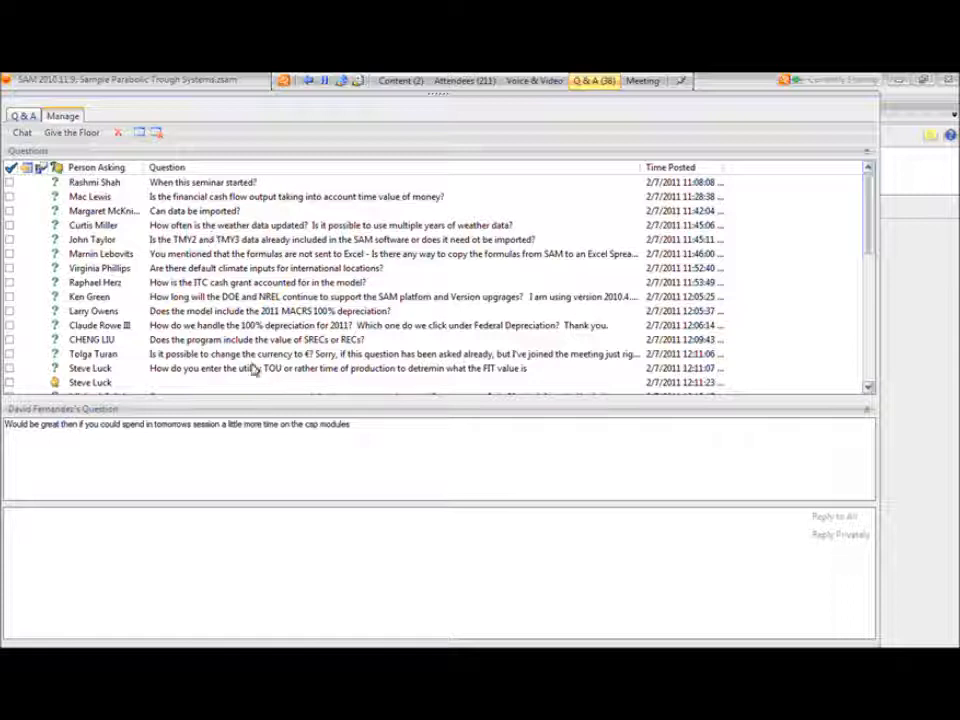
click(931, 378)
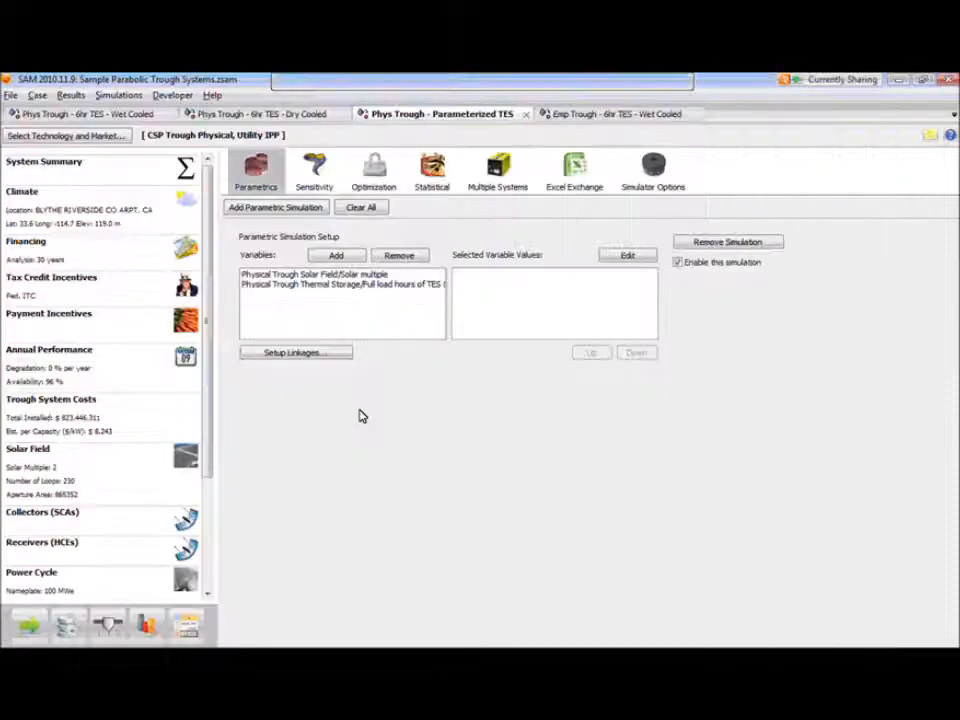
Review the Phys Trough - 6hr TES - Wet Cooled case's financing options without changing them, and browse the other trough cases.
click(95, 114)
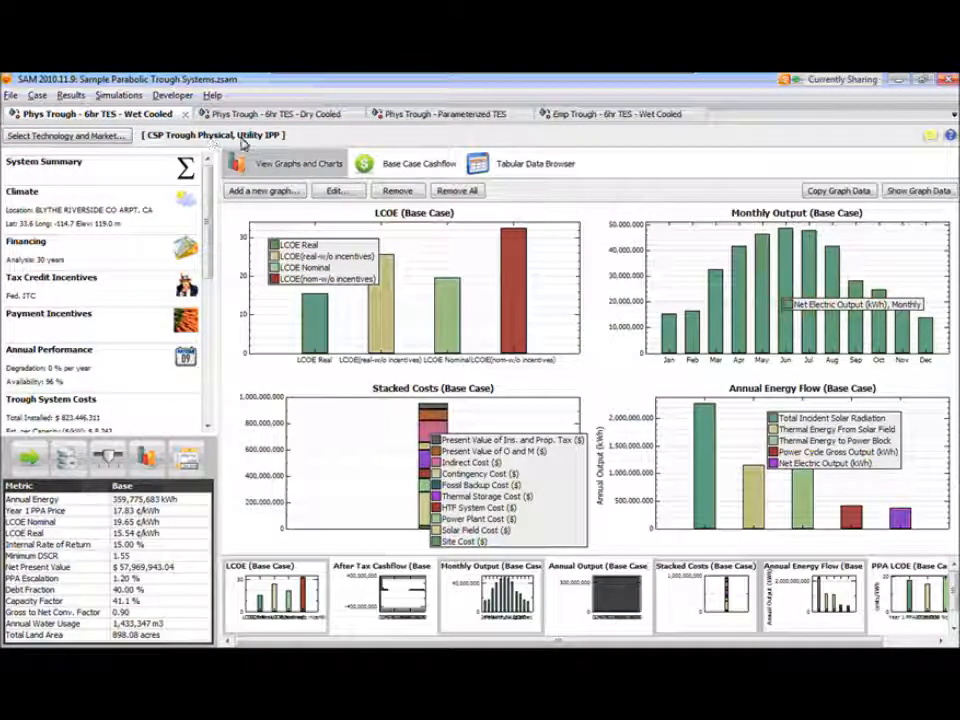
click(120, 136)
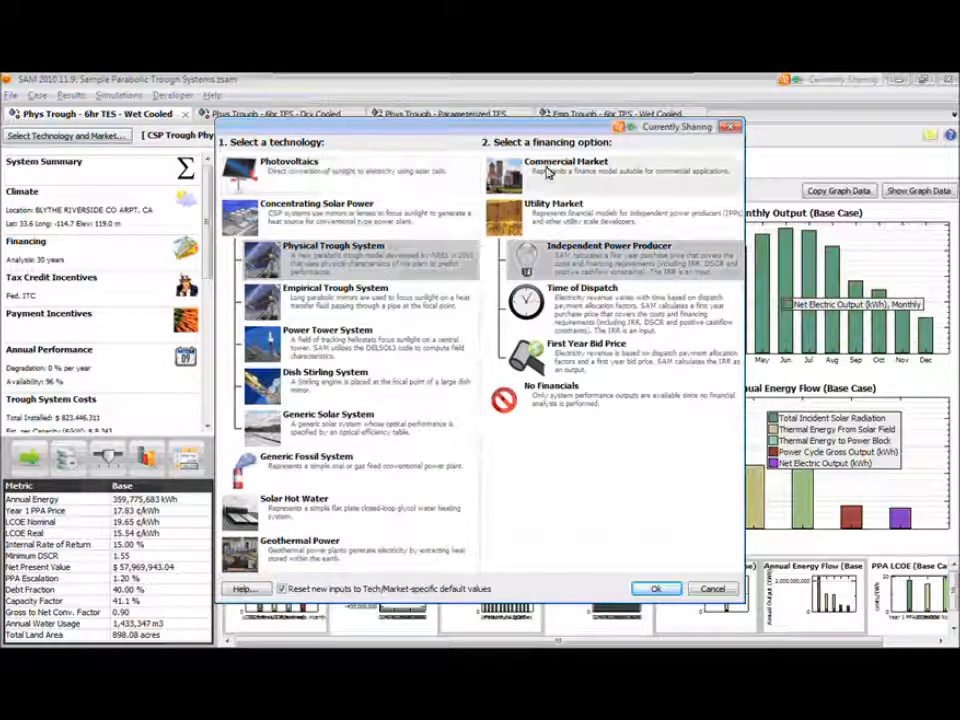
click(709, 590)
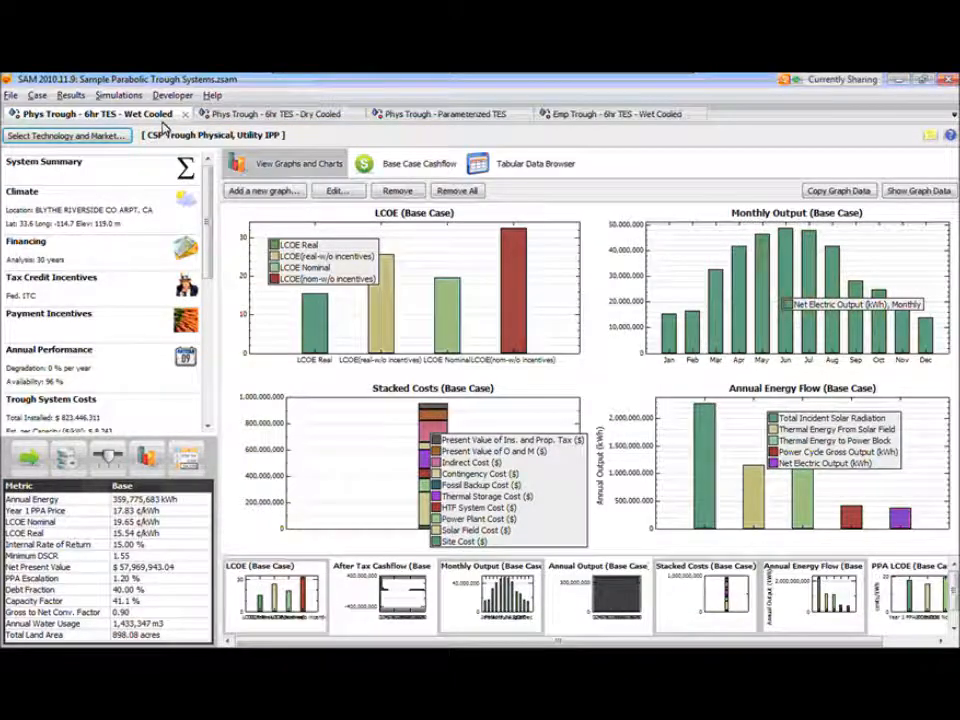
click(385, 113)
click(271, 116)
click(600, 116)
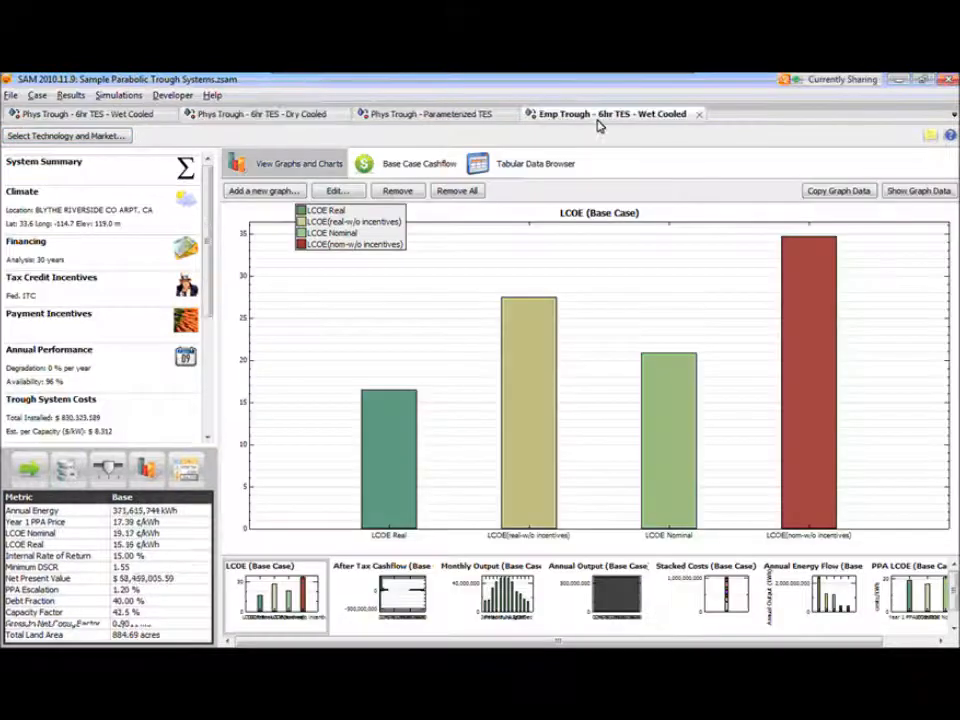
Change the Phys Trough - 6hr TES - Wet Cooled case's financing to First Year Bid Price and view its bid price inputs.
click(127, 114)
click(66, 135)
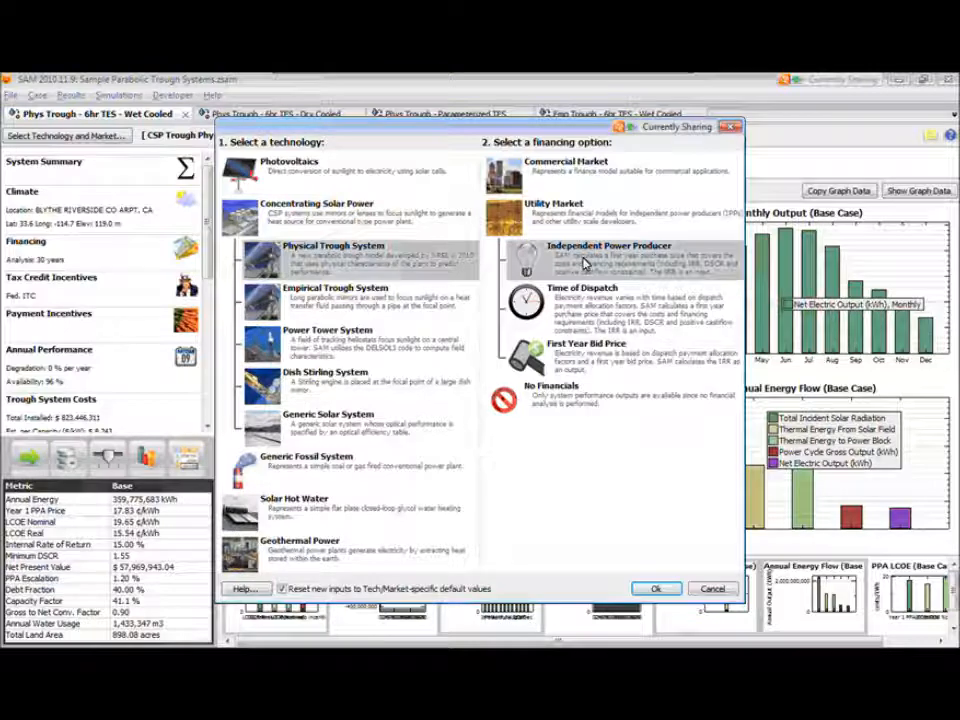
click(590, 366)
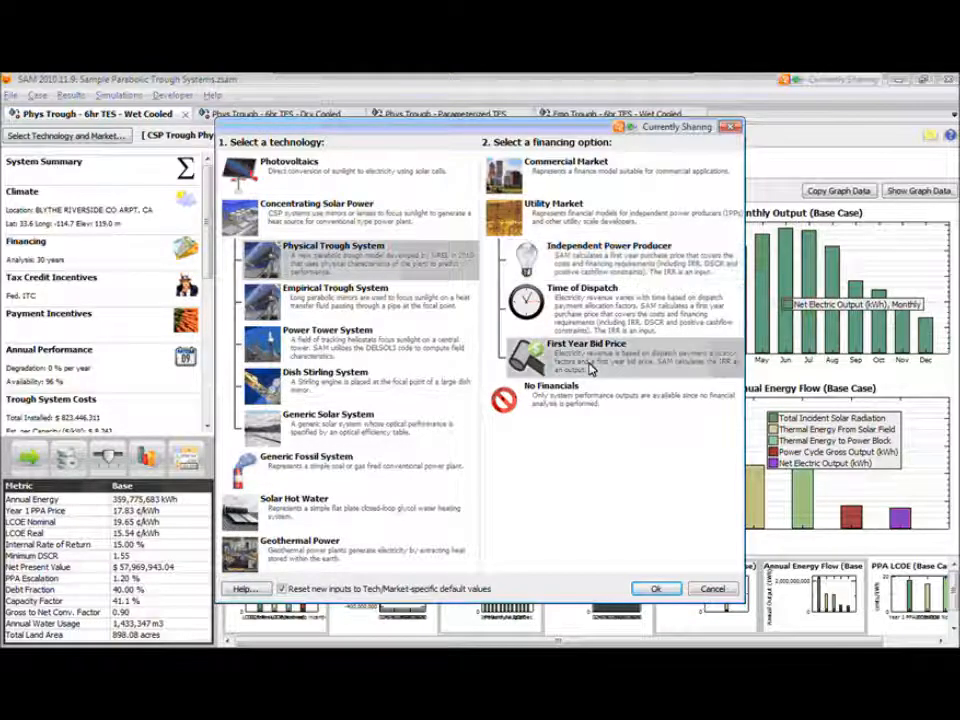
click(652, 589)
click(652, 589)
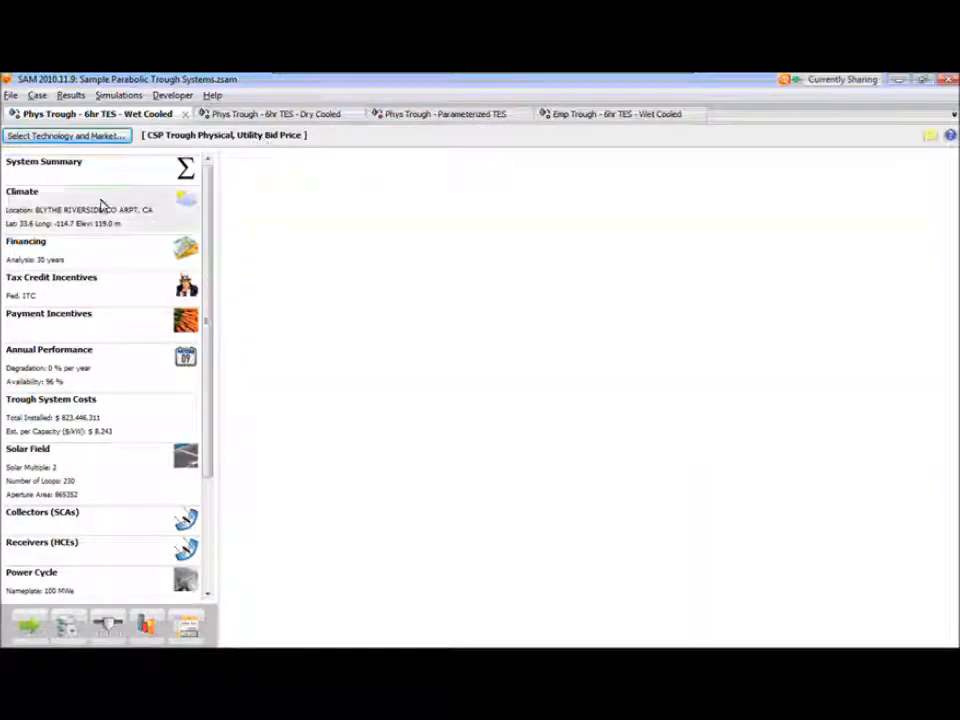
click(116, 264)
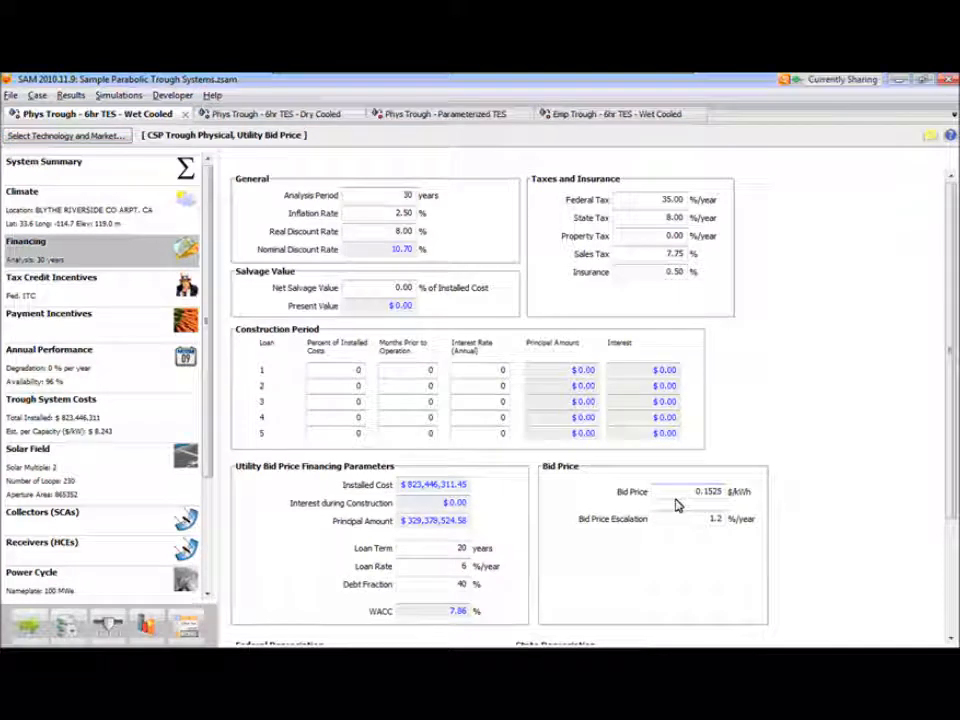
scroll(802, 485, down, 3)
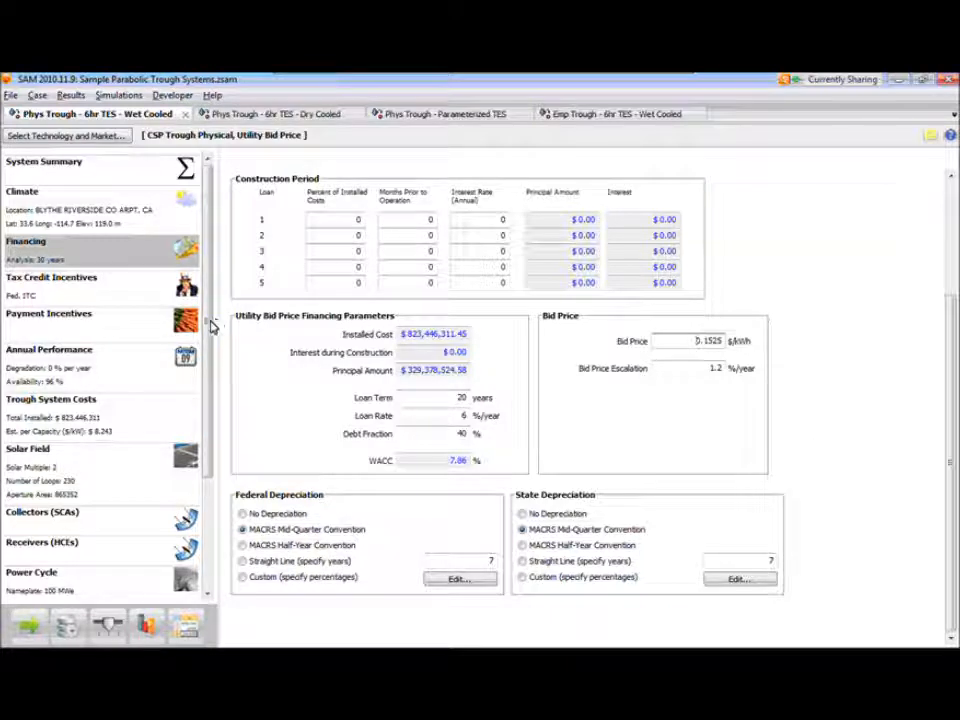
For the thermal storage dispatch control, set the Period 1 payment allocation factor to 1 and apply the Uniform Dispatch library schedule.
drag(210, 320, 226, 445)
click(120, 488)
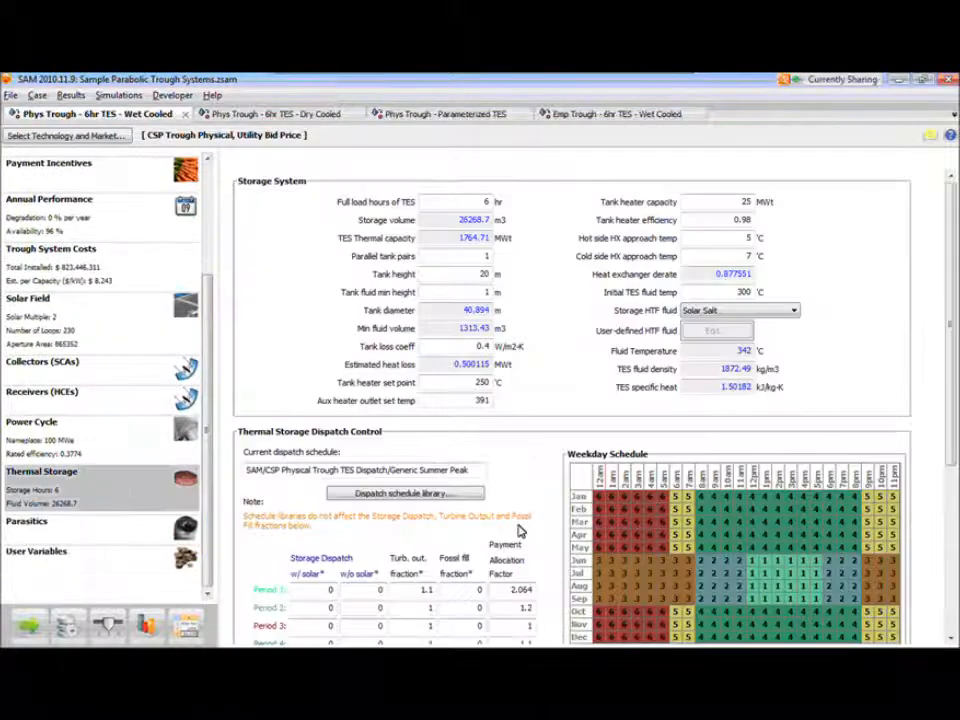
drag(951, 398, 928, 536)
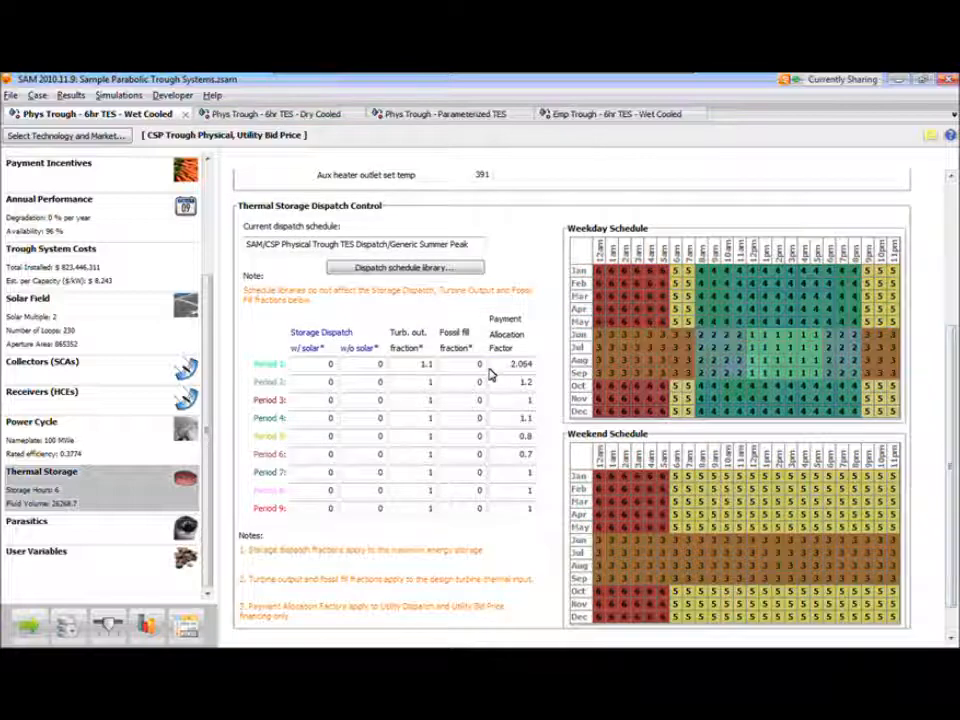
double_click(521, 364)
text(1)
click(427, 268)
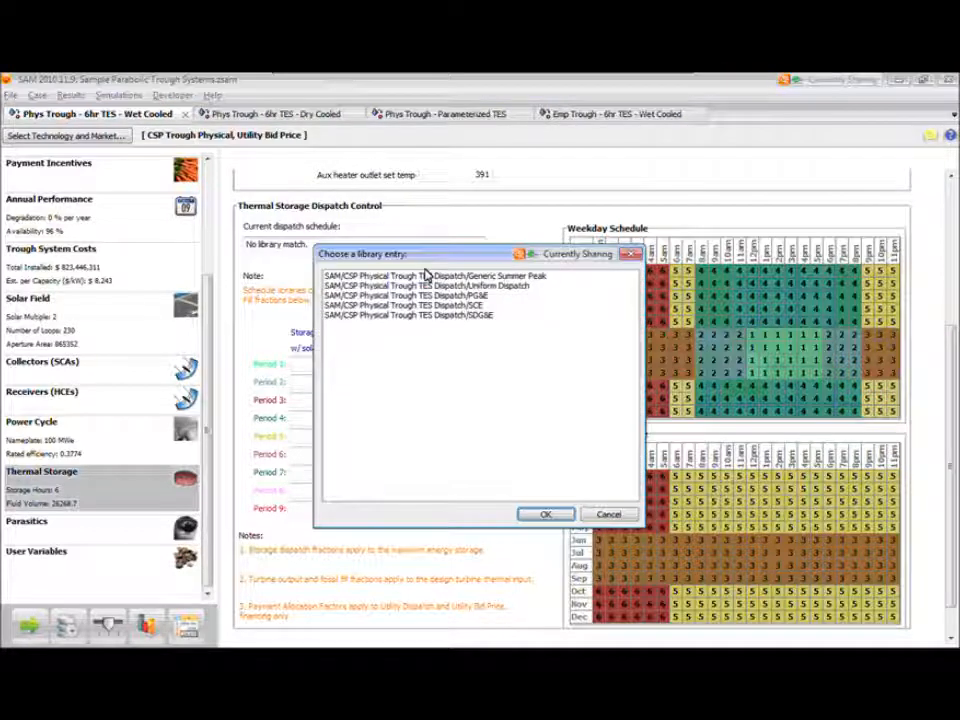
click(429, 286)
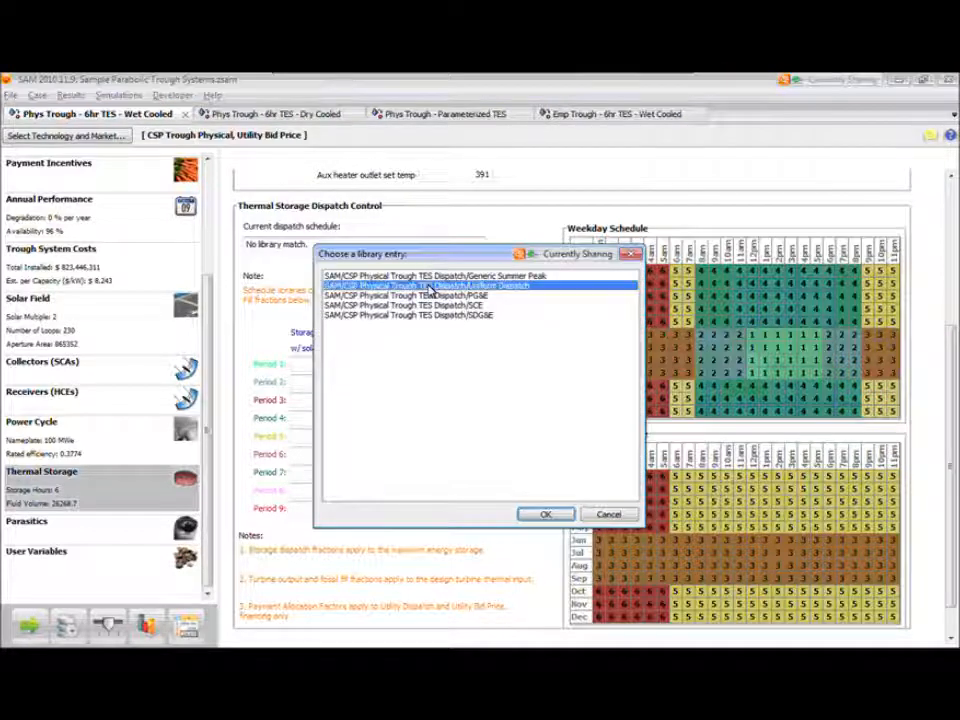
click(546, 515)
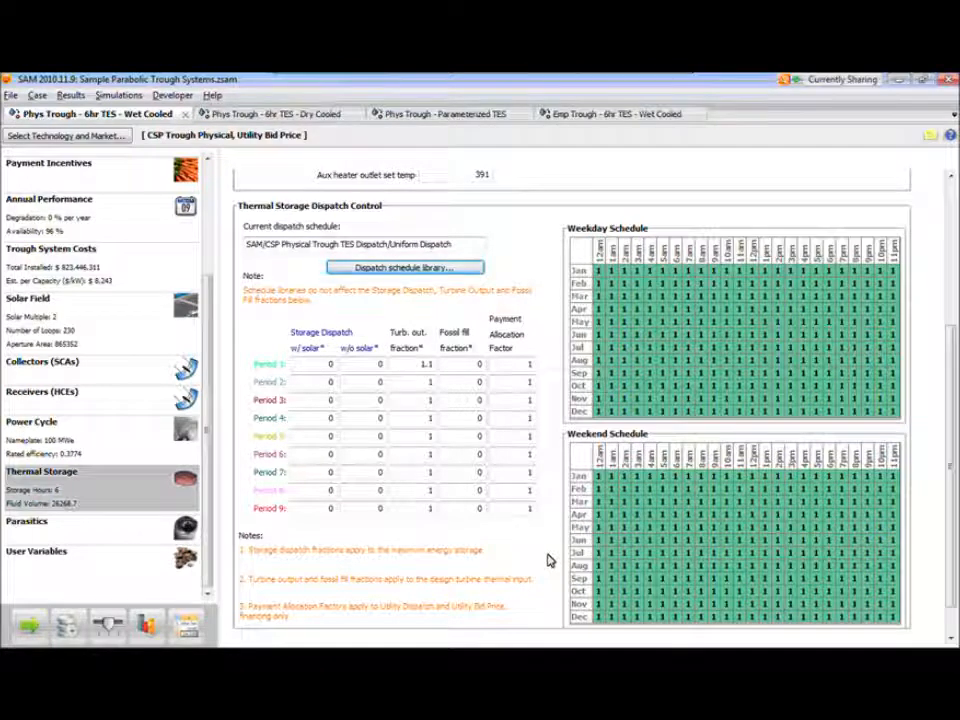
scroll(548, 562, down, 1)
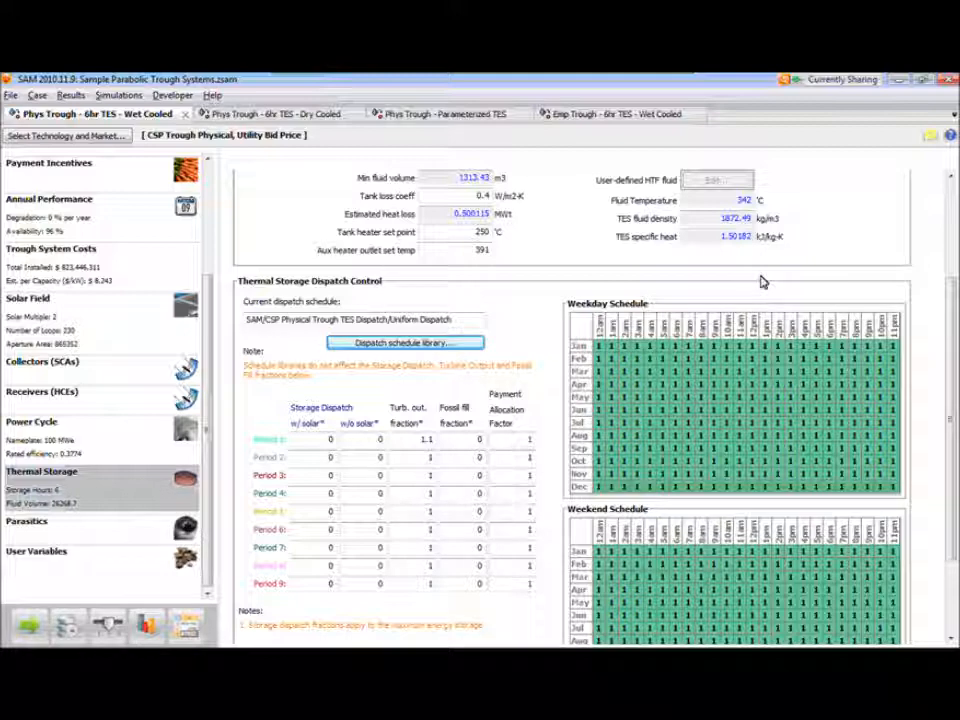
Switch back to the meeting's Q&A manager and look through the remaining questions down to the most recent one.
mouse_move(671, 81)
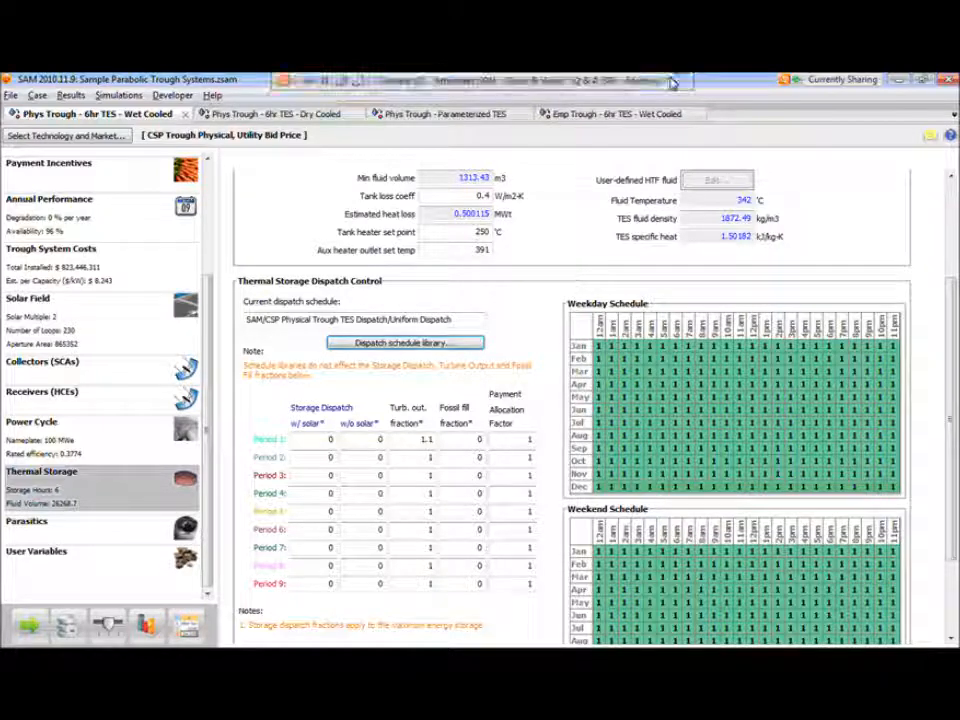
click(591, 84)
click(418, 341)
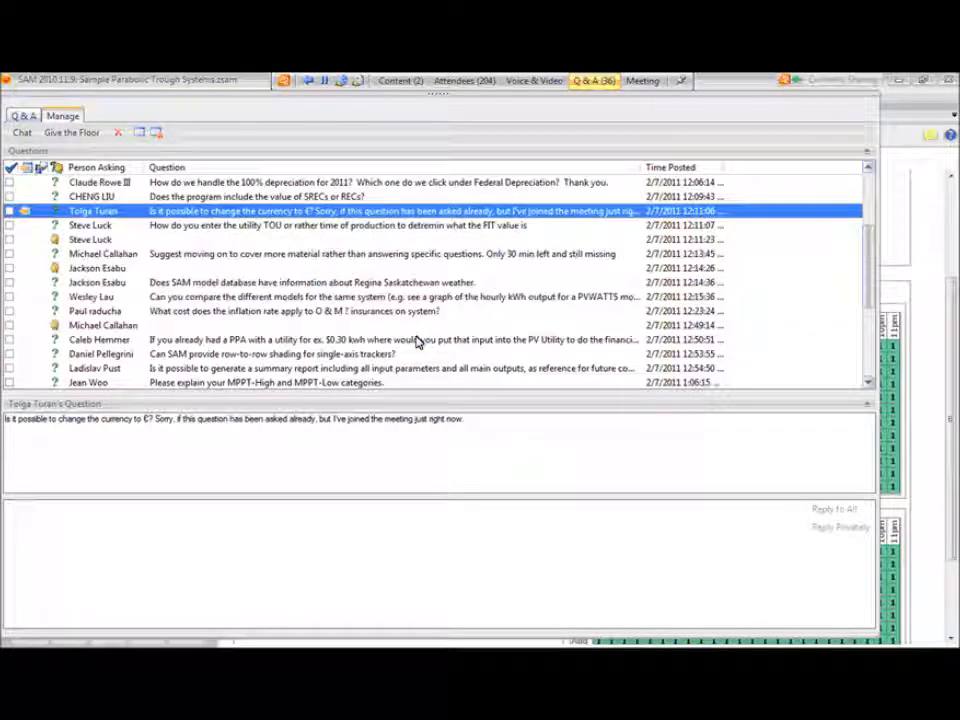
scroll(418, 342, down, 1)
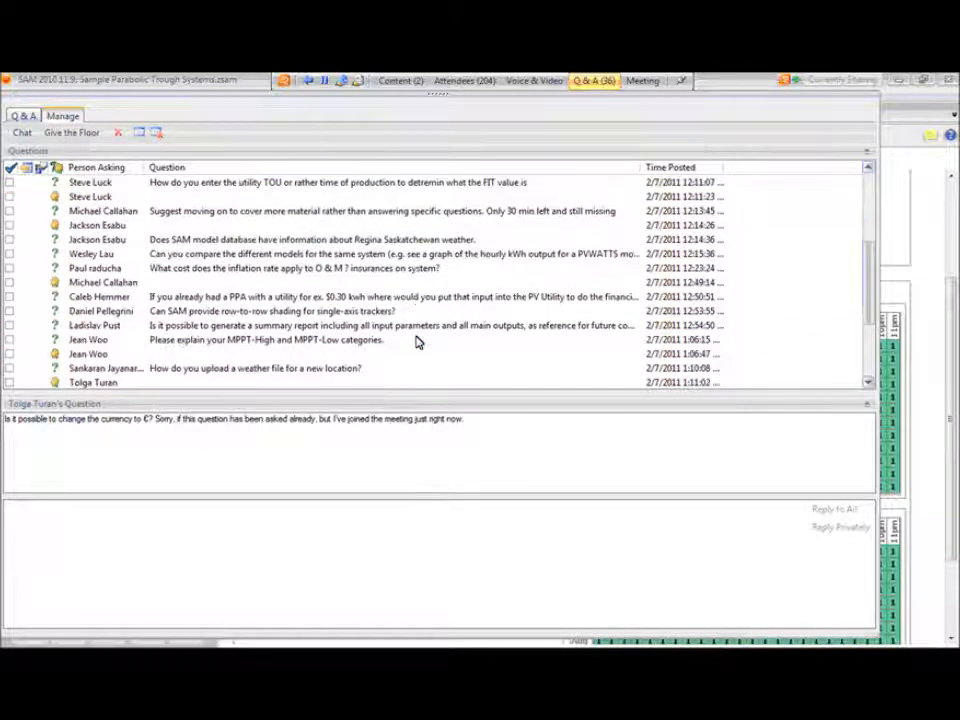
scroll(418, 342, down, 3)
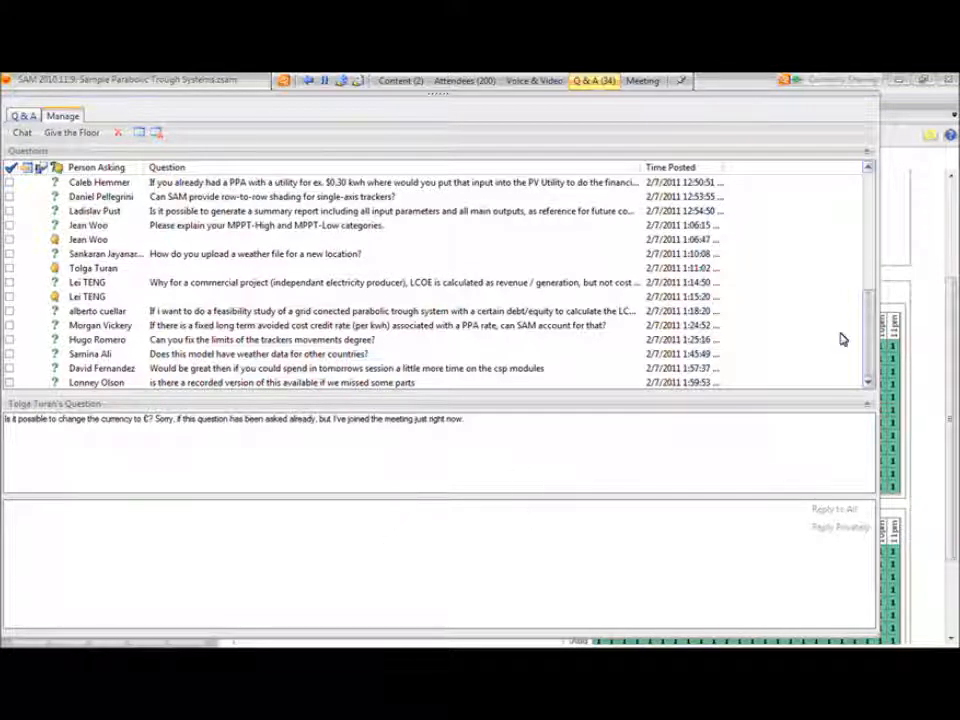
drag(872, 353, 840, 388)
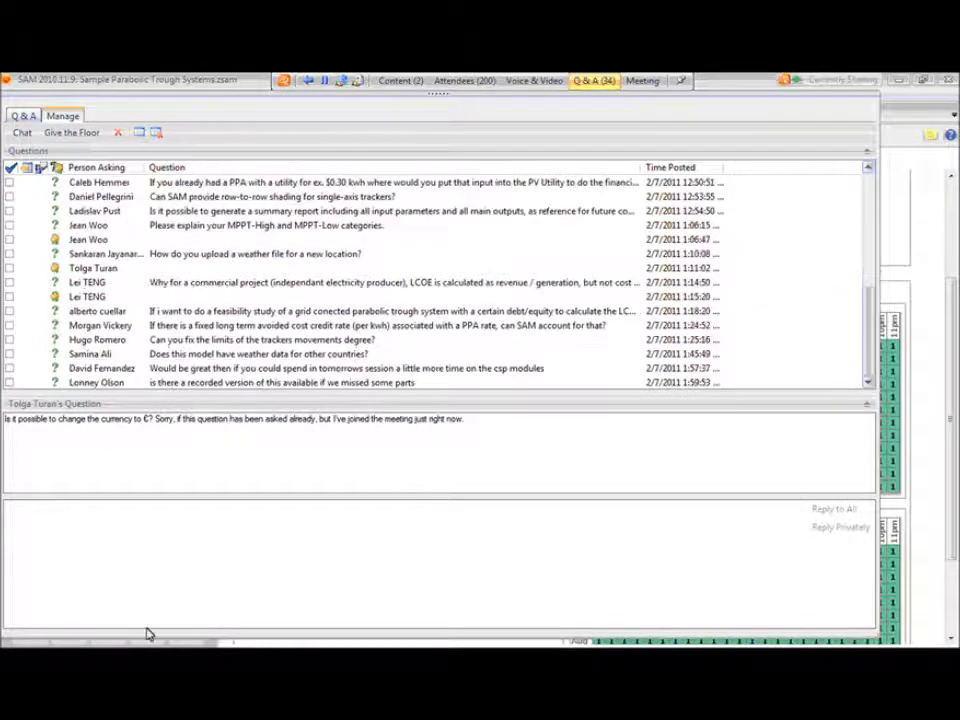